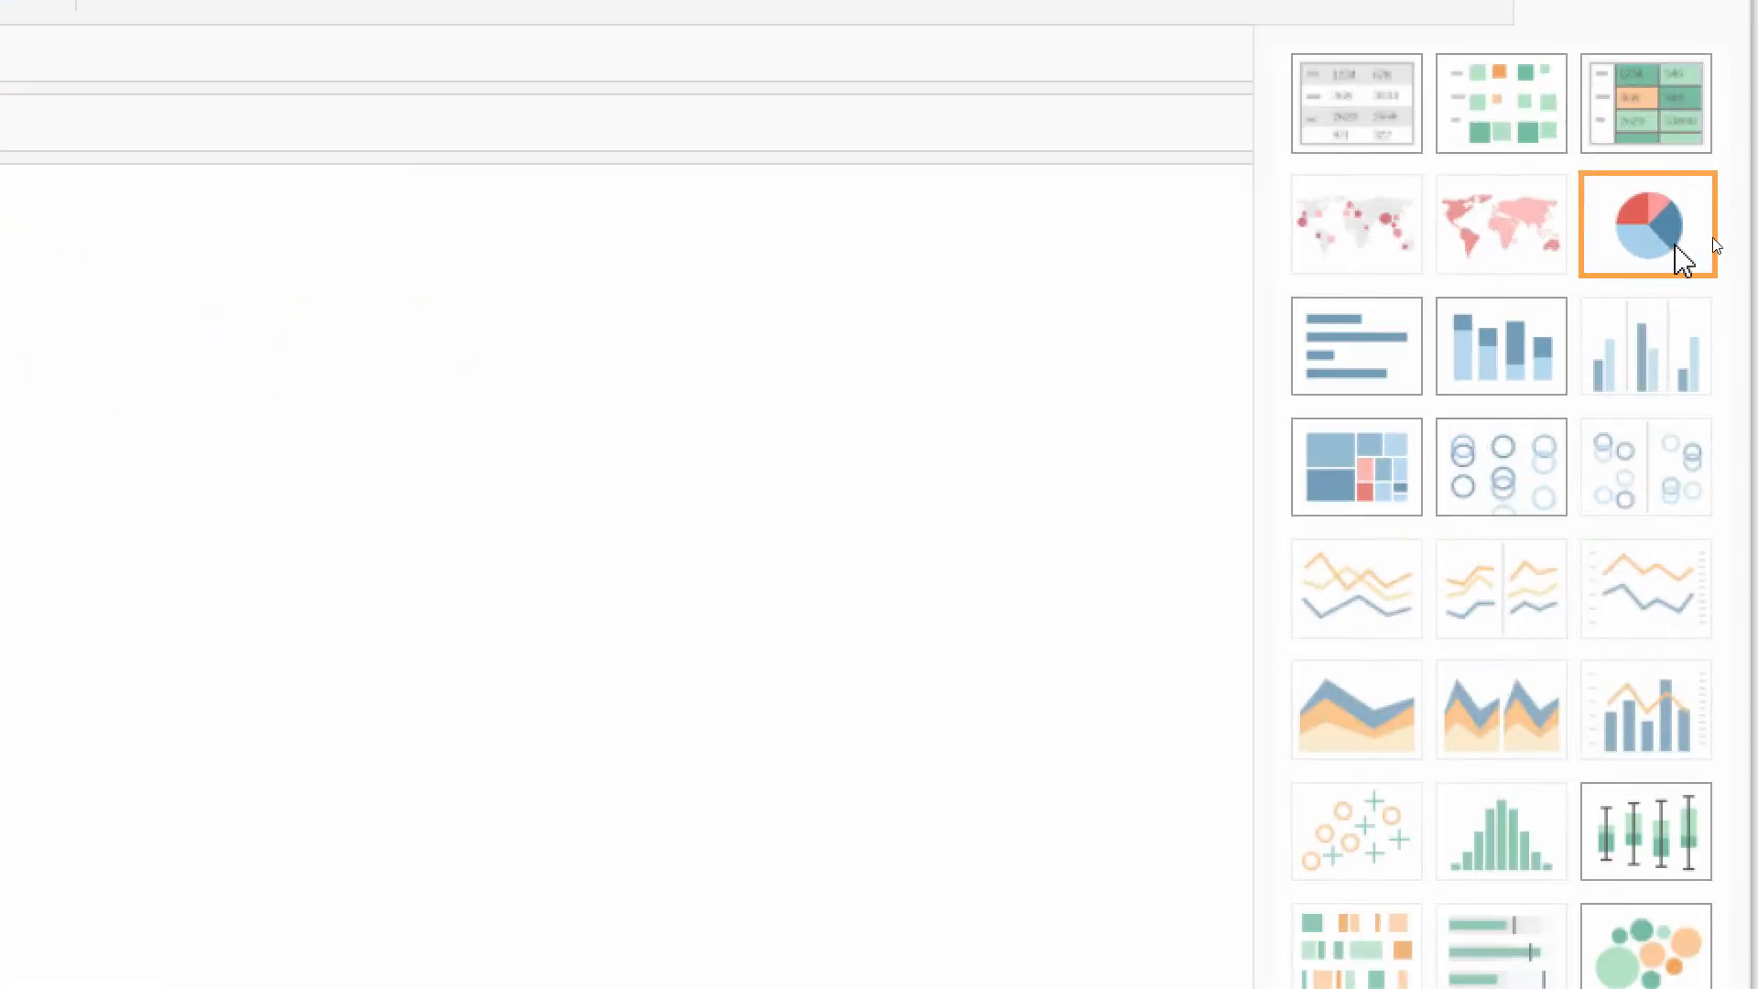
Step: Try the stacked bar and treemap chart types, and settle on a text table of sales amounts per sales person
{"action": "left_click", "coordinate": [1717, 126]}
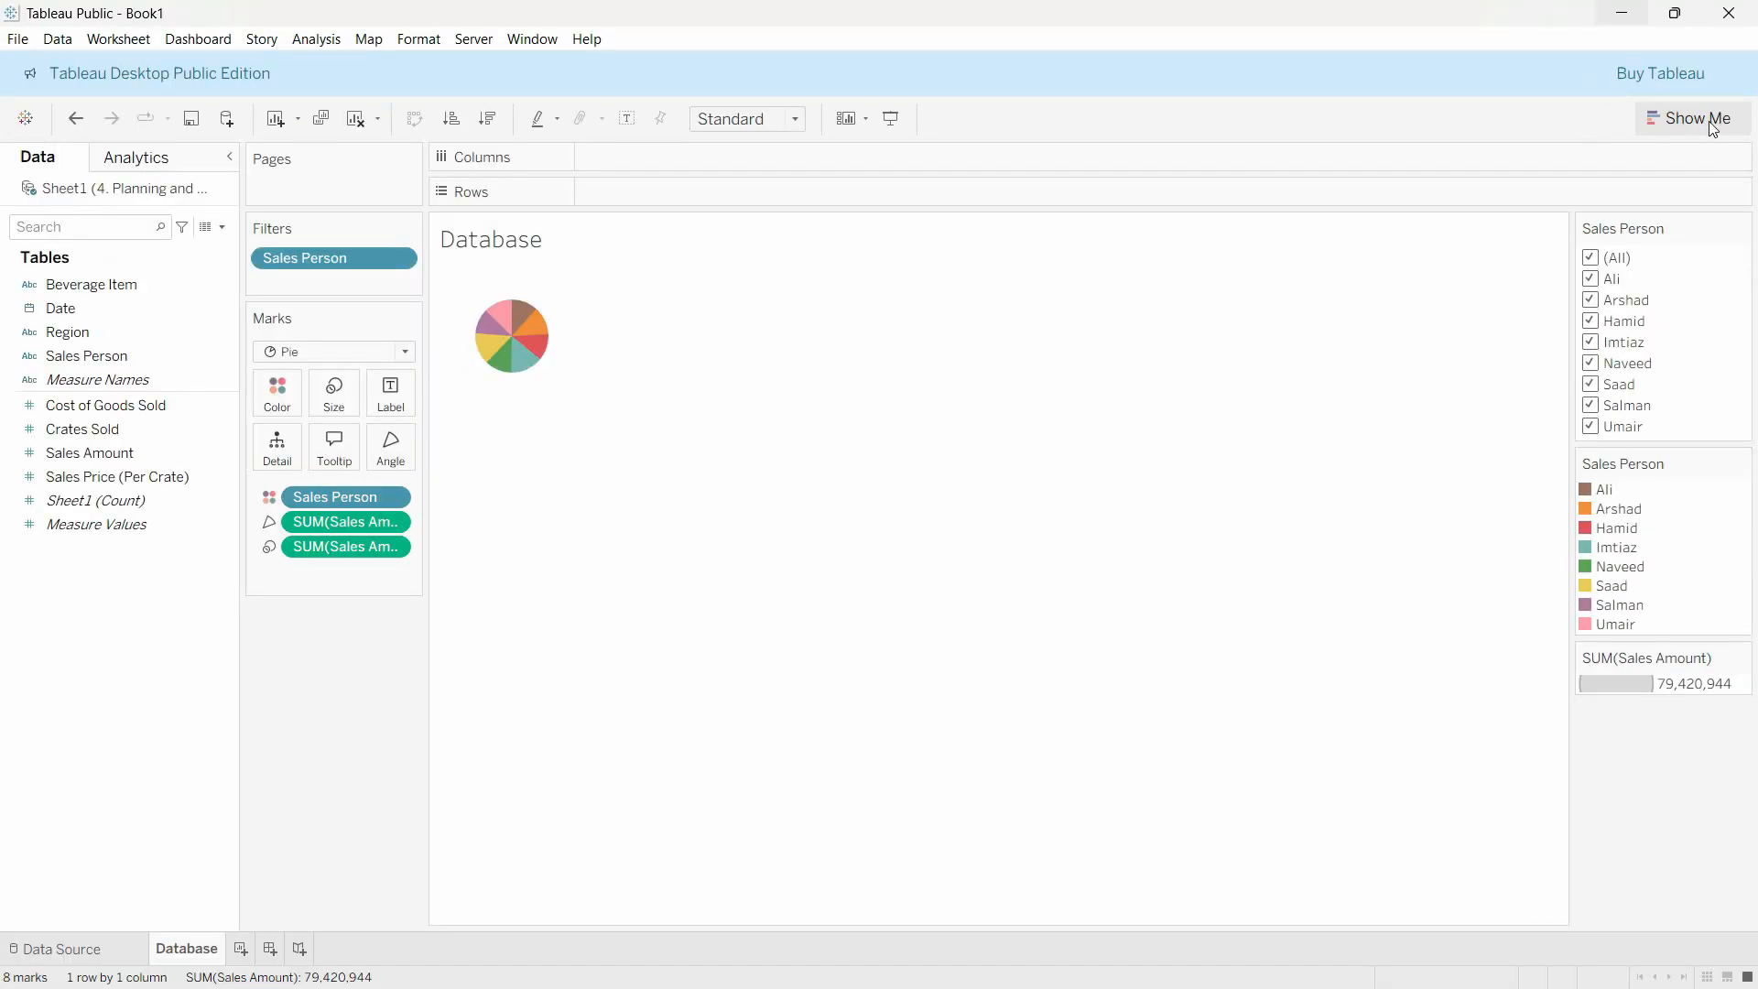
{"action": "left_click", "coordinate": [1679, 115]}
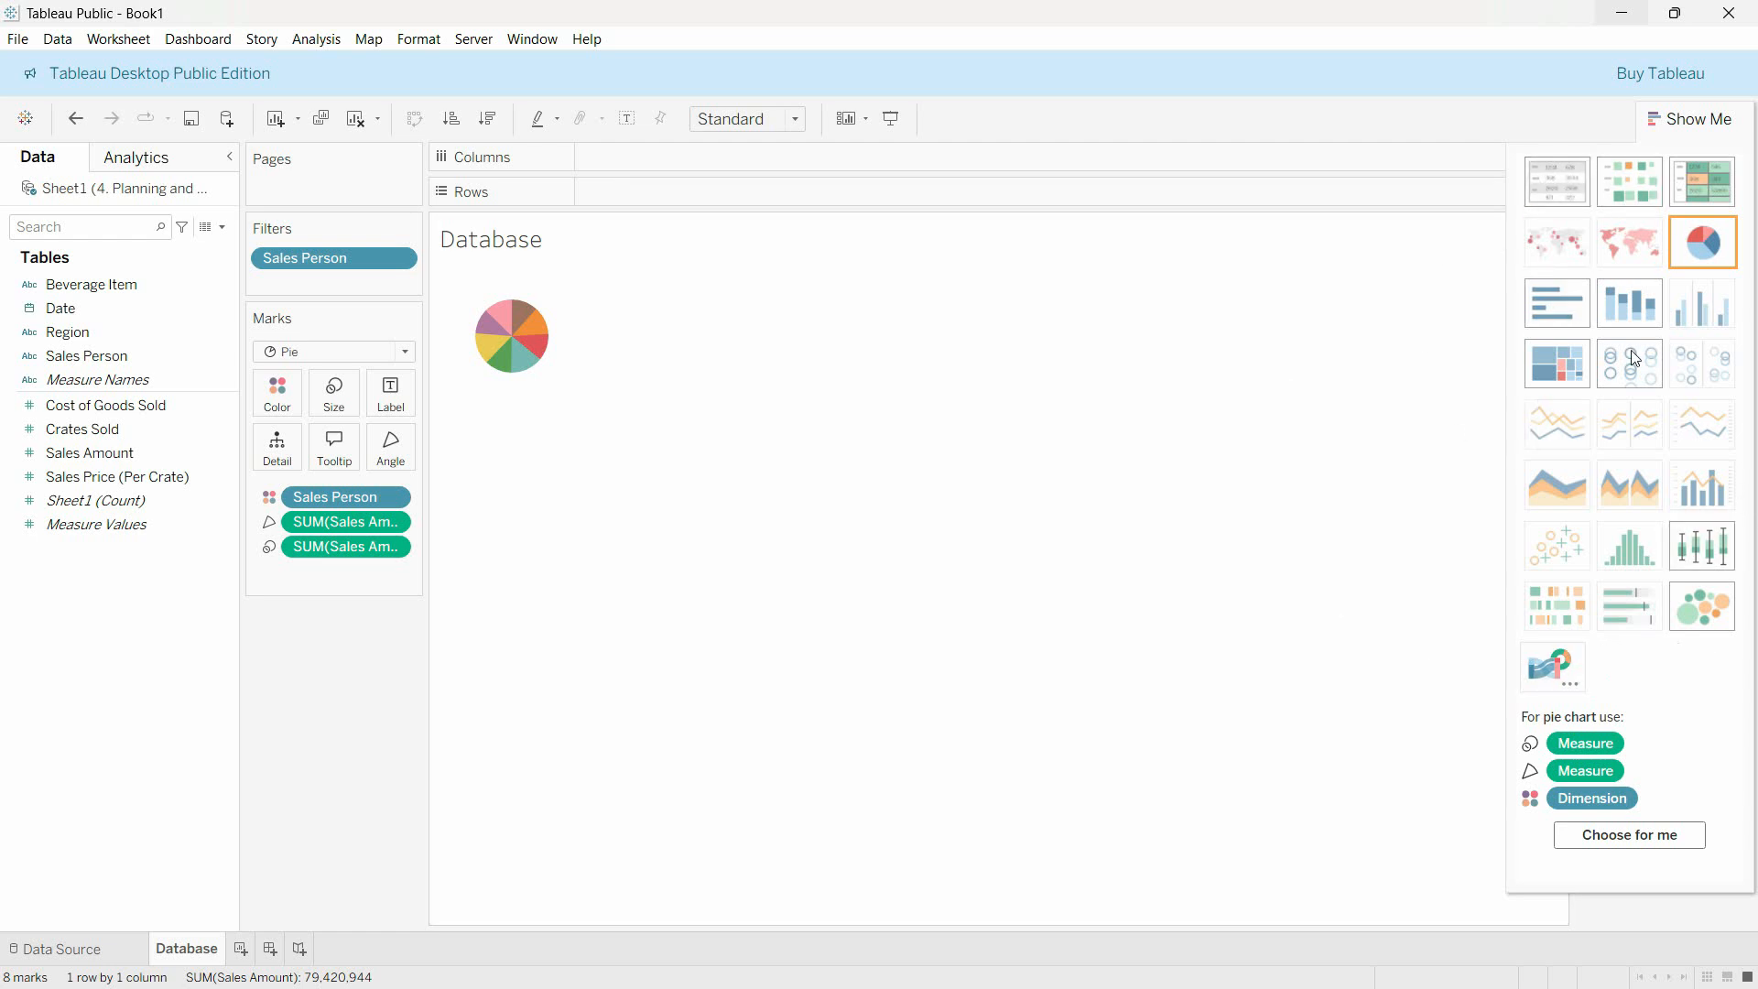
{"action": "left_click", "coordinate": [1630, 305]}
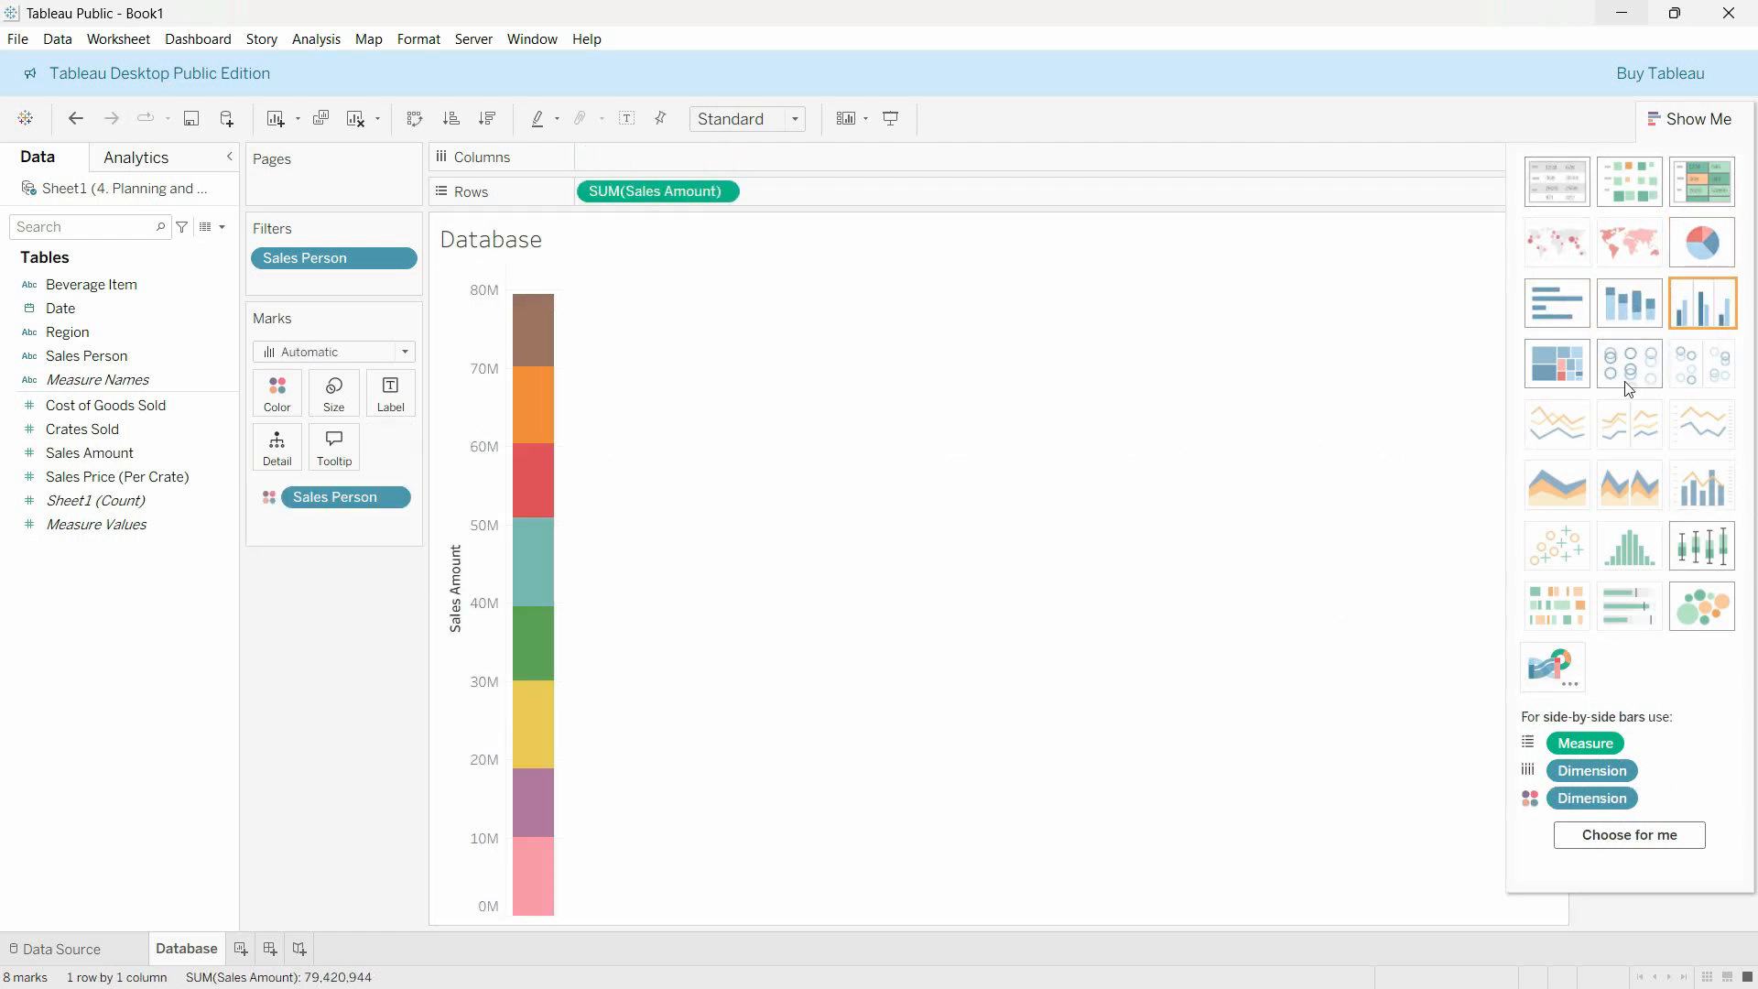
{"action": "left_click", "coordinate": [1546, 359]}
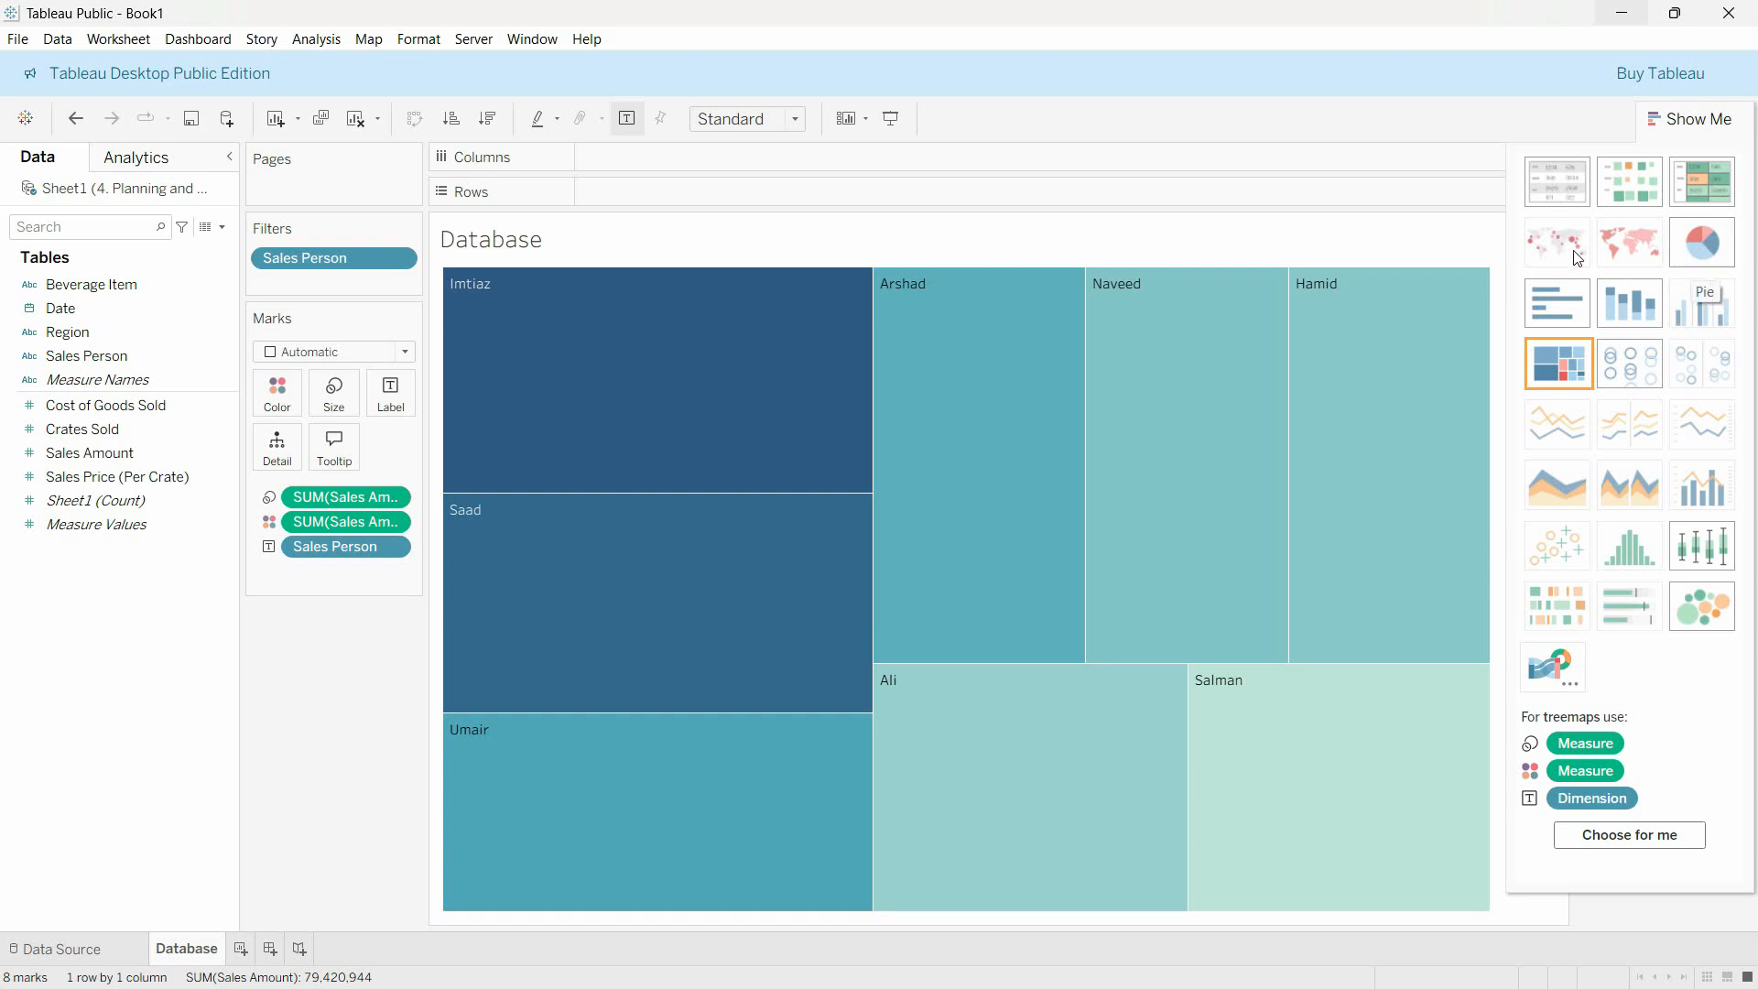
{"action": "left_click", "coordinate": [1557, 185]}
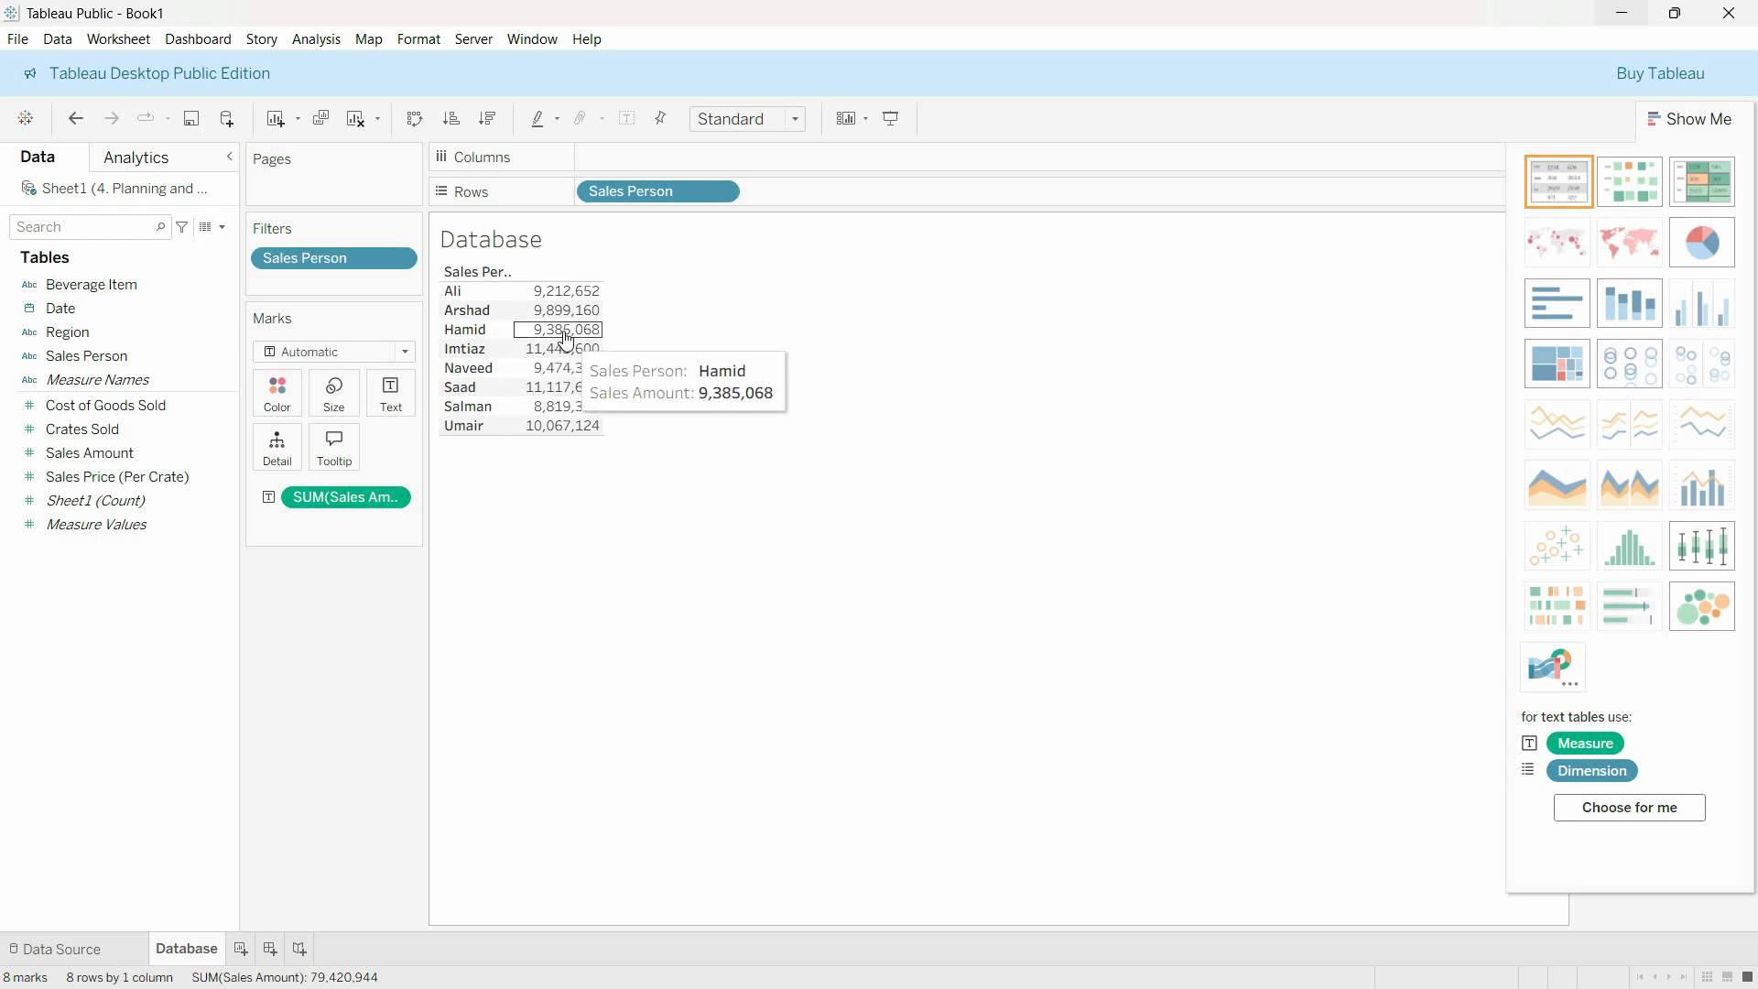
Step: Open the font formatting options for the first sales amount in the text table
{"action": "mouse_move", "coordinate": [572, 307]}
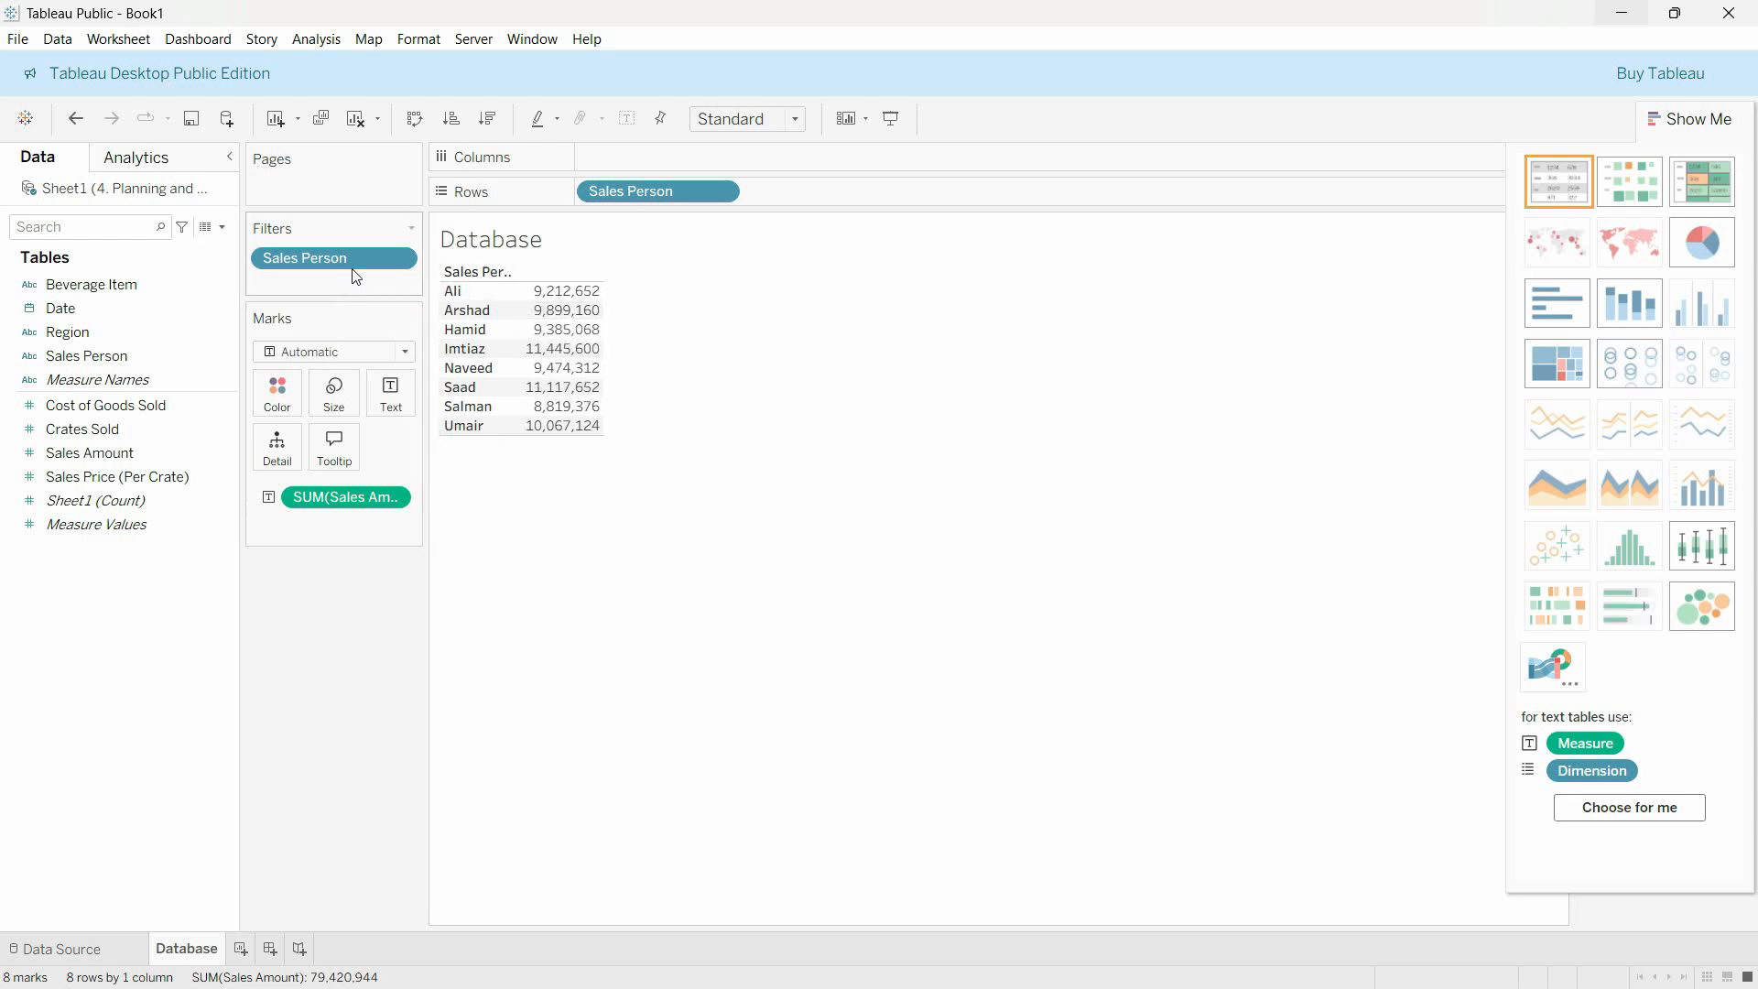
{"action": "left_click", "coordinate": [569, 293]}
{"action": "right_click", "coordinate": [591, 297]}
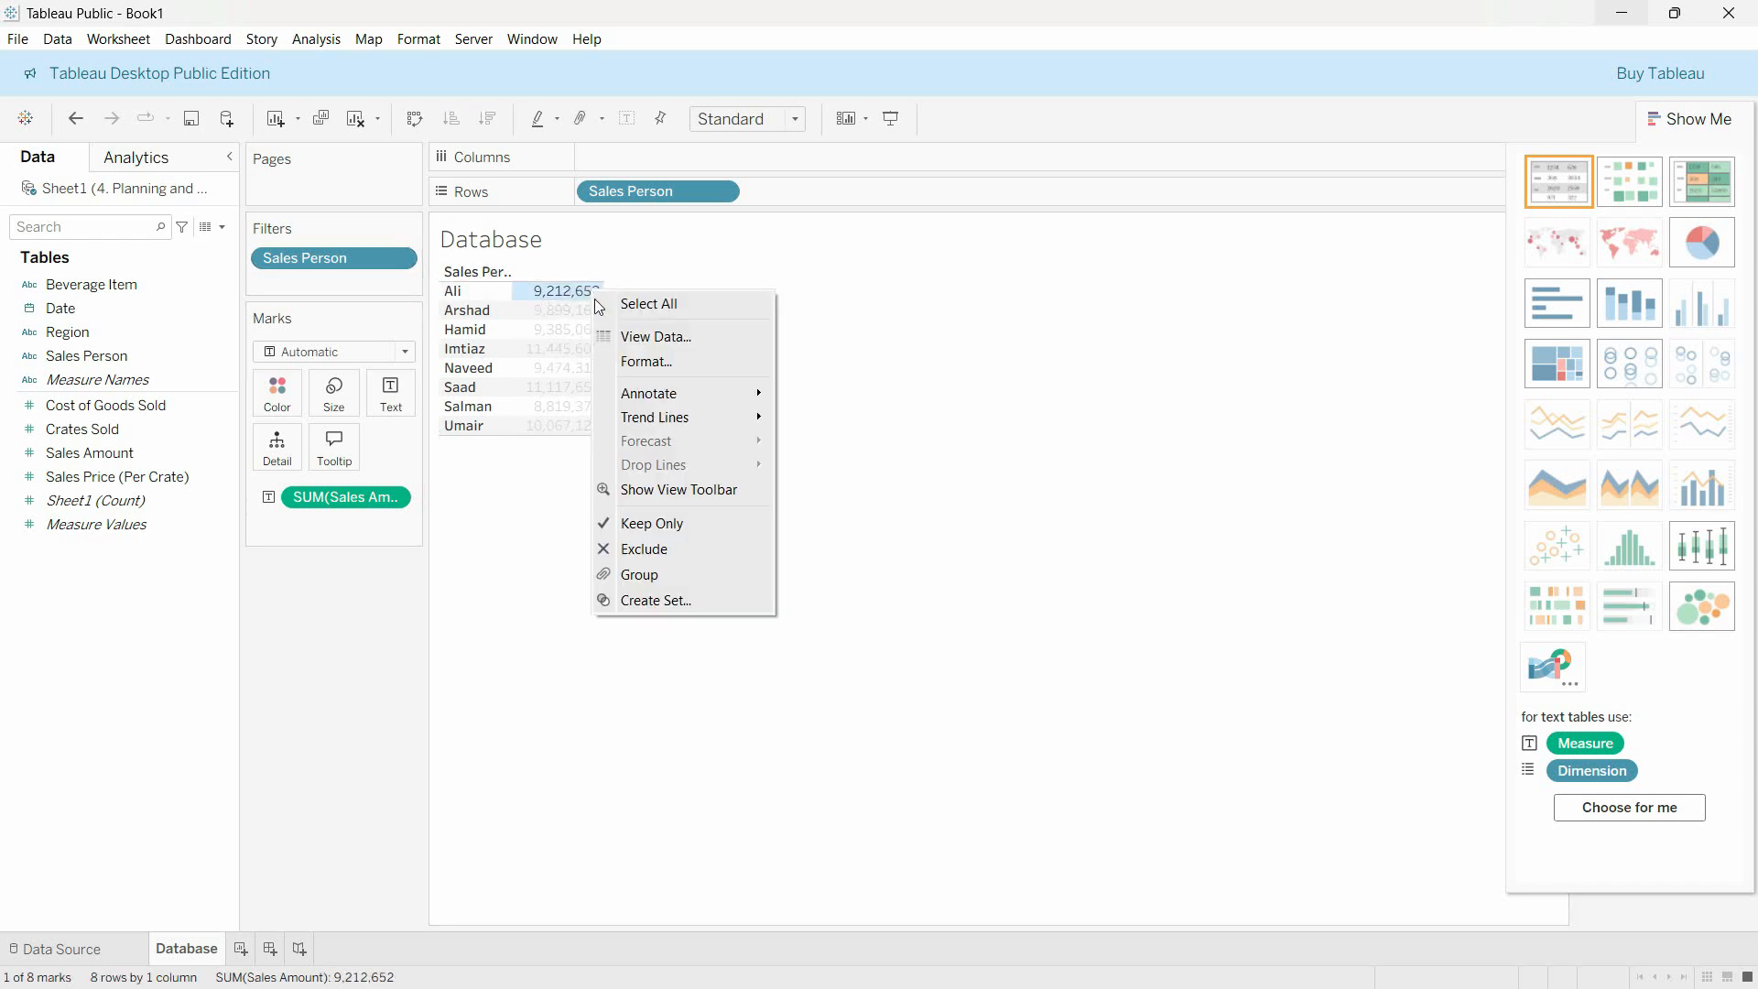
{"action": "left_click", "coordinate": [641, 364]}
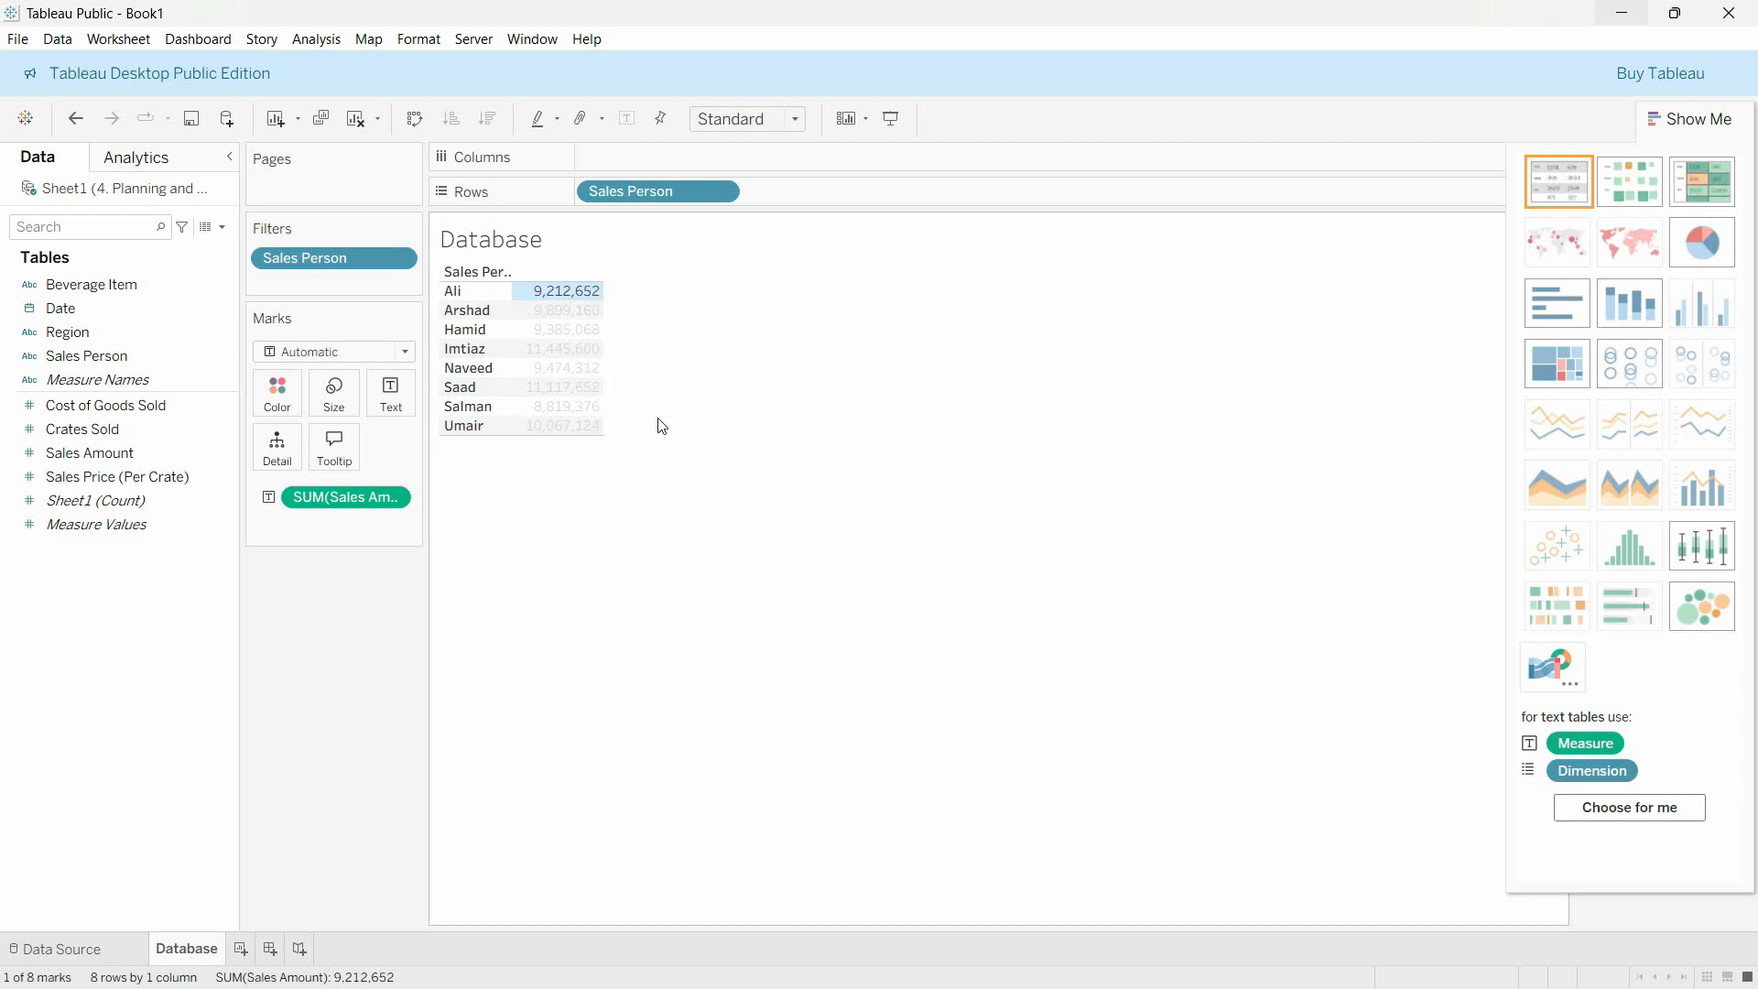
{"action": "right_click", "coordinate": [574, 292]}
{"action": "left_click", "coordinate": [635, 364]}
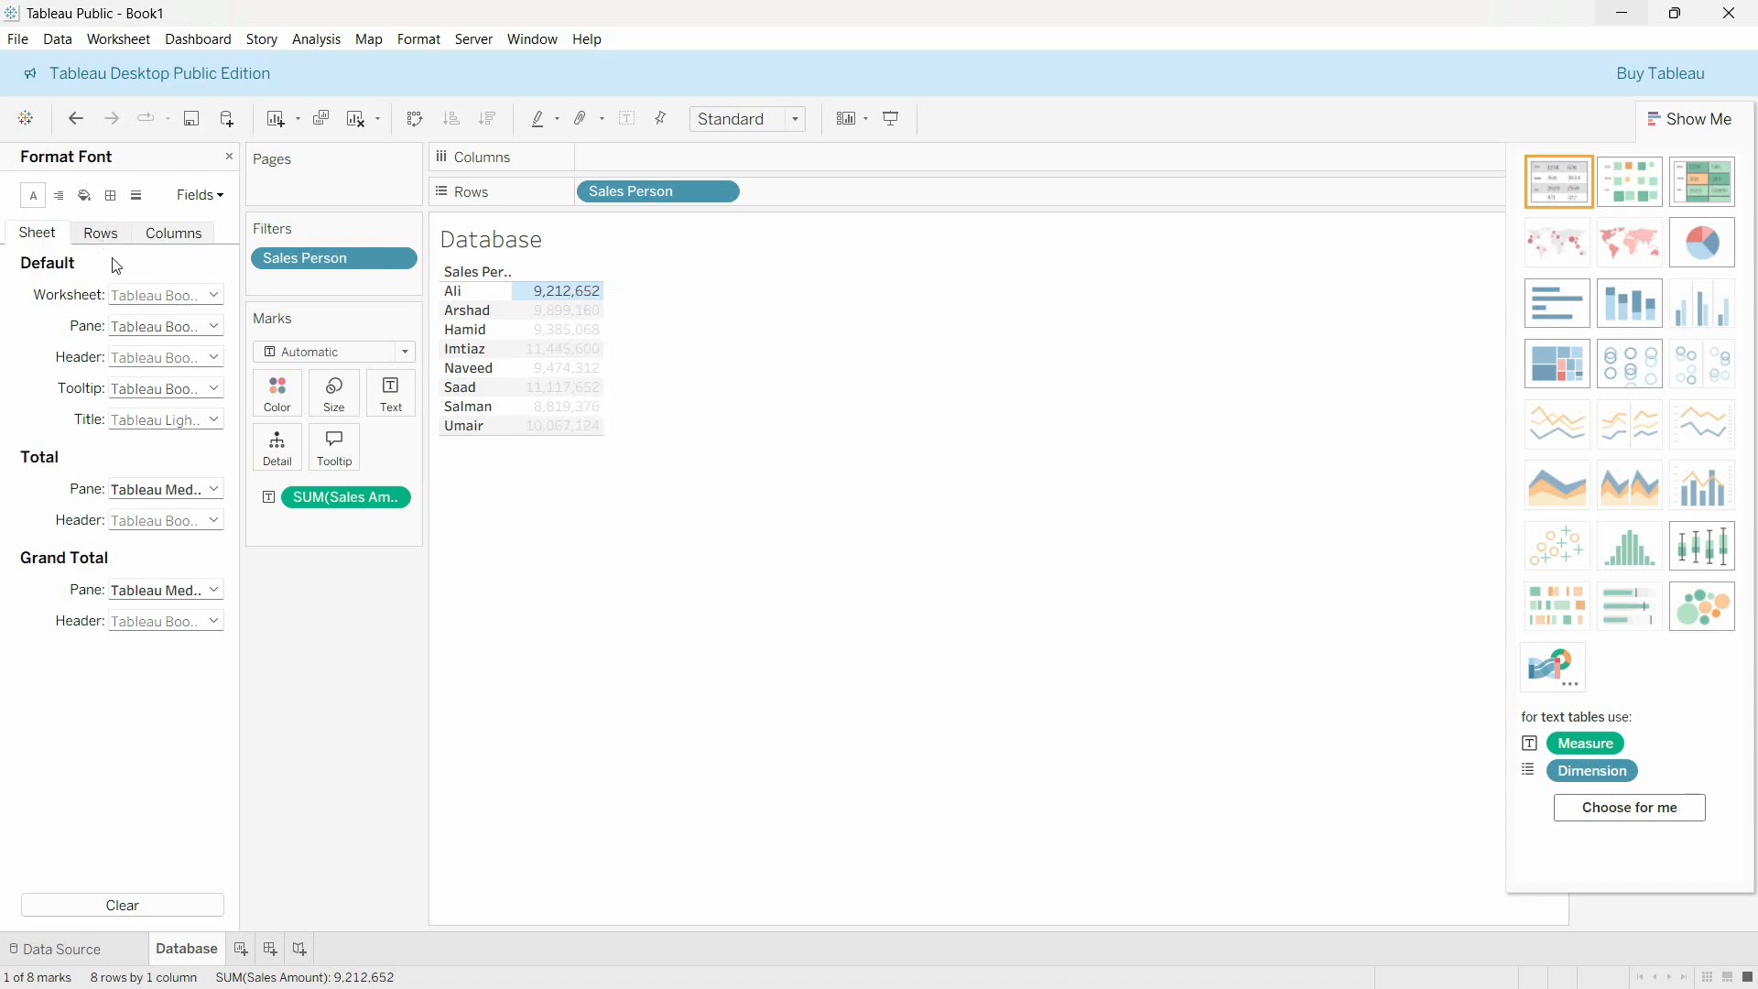
Step: Set the pane font under Total to bold blue
{"action": "left_click", "coordinate": [188, 490]}
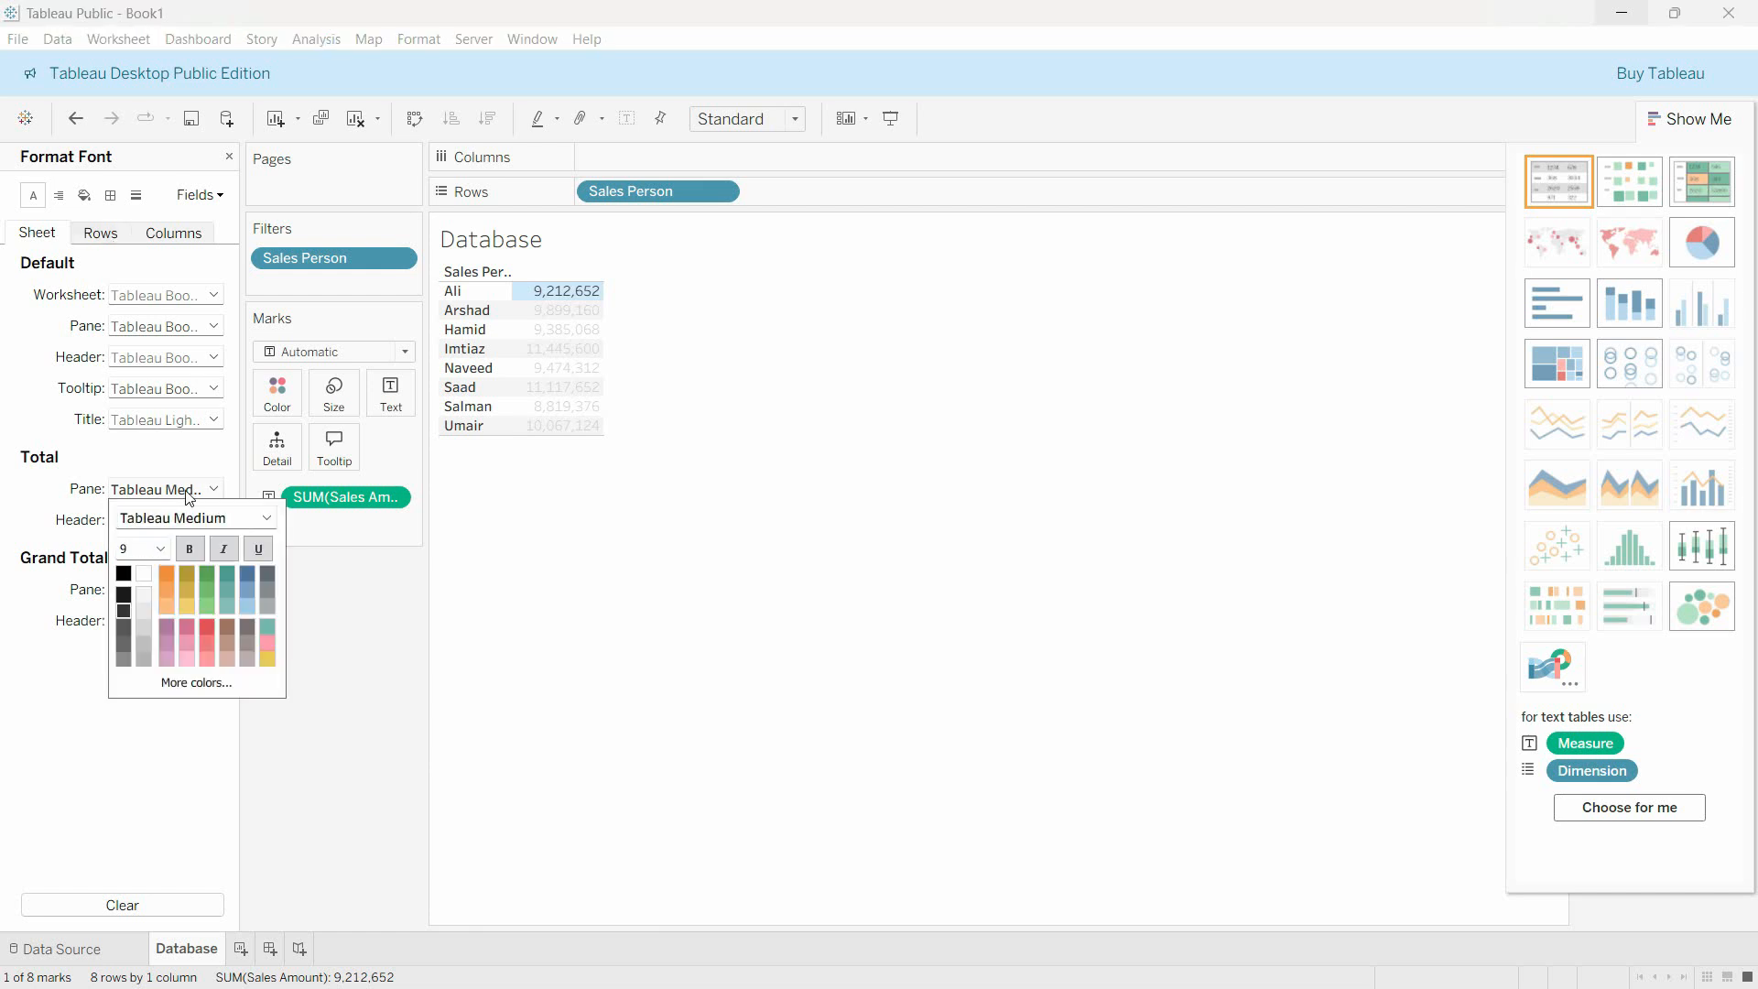
{"action": "left_click", "coordinate": [249, 576]}
{"action": "left_click", "coordinate": [197, 553]}
{"action": "left_click", "coordinate": [188, 467]}
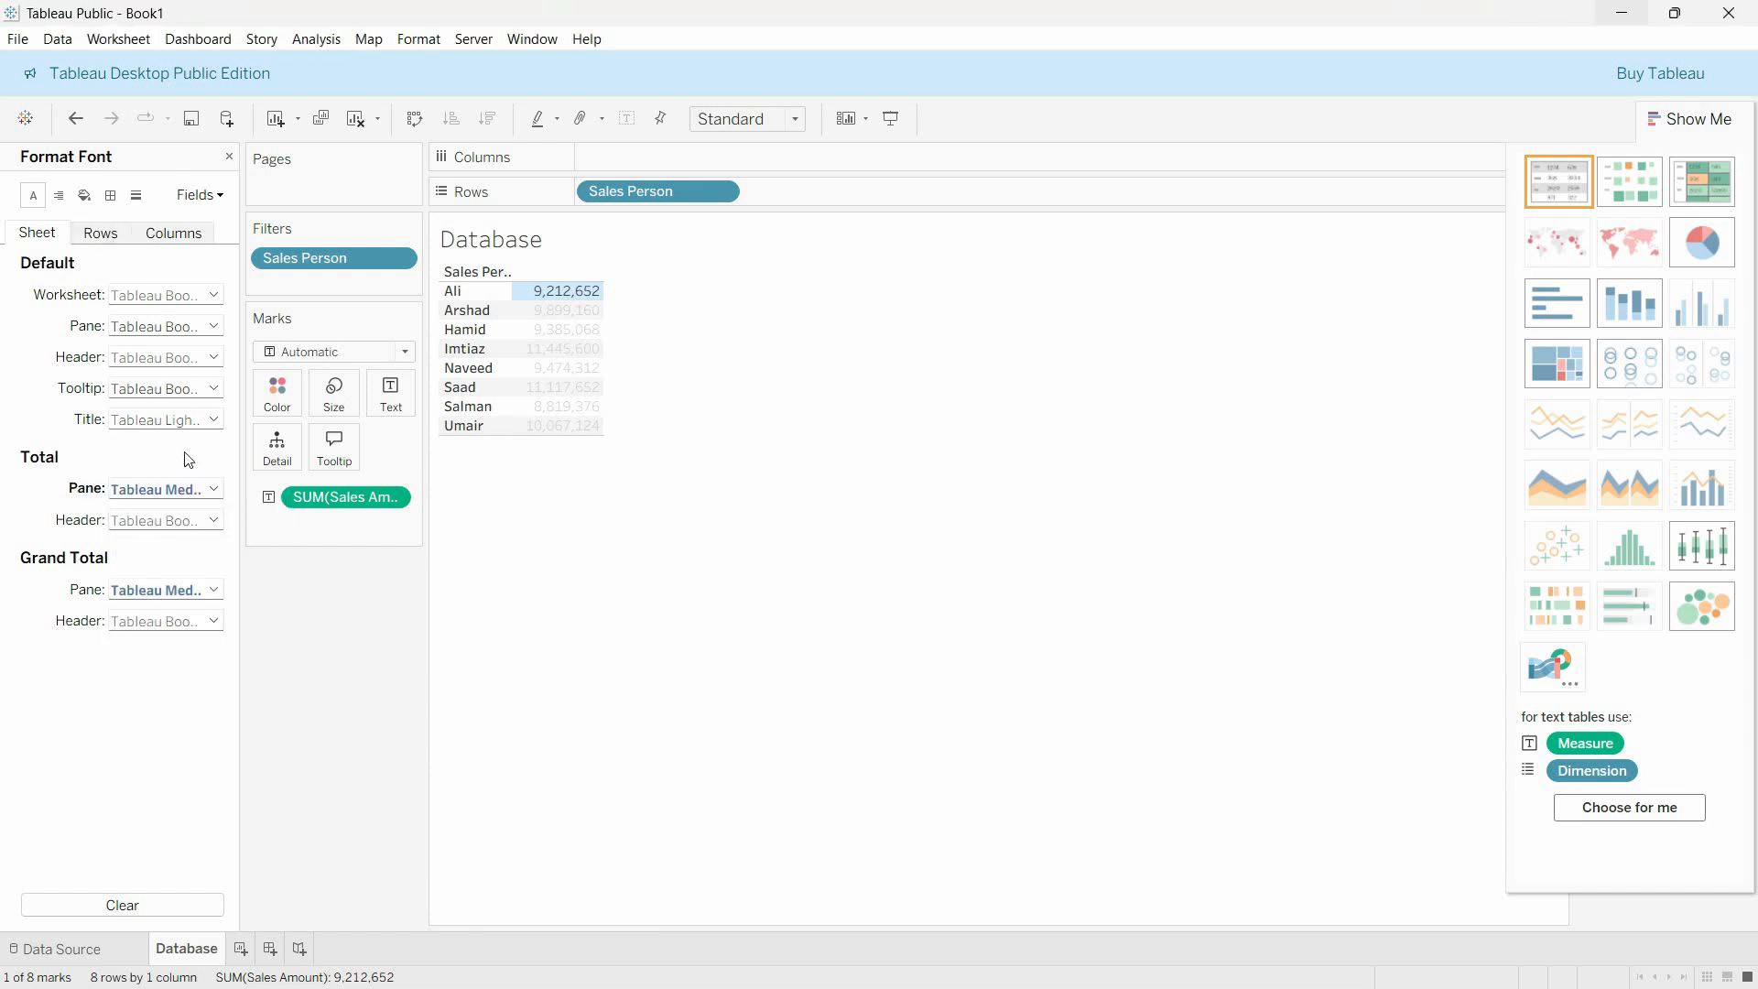
{"action": "left_click", "coordinate": [229, 158]}
{"action": "right_click", "coordinate": [548, 291]}
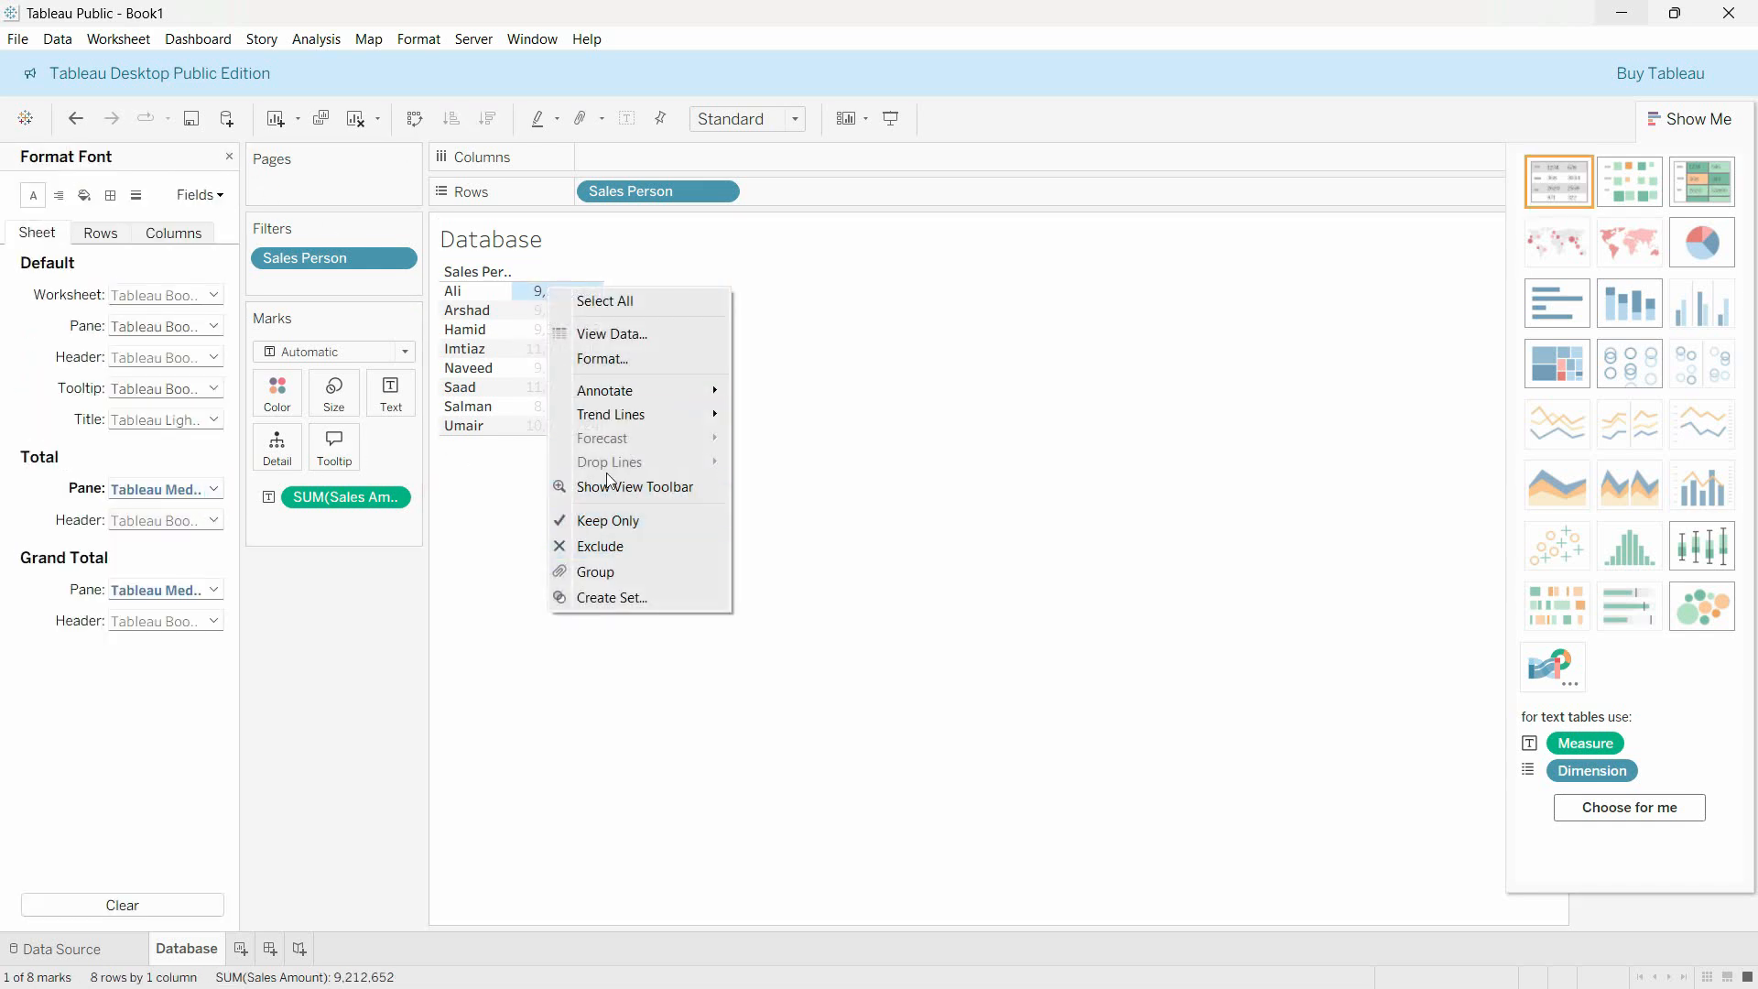
{"action": "key", "text": "Escape"}
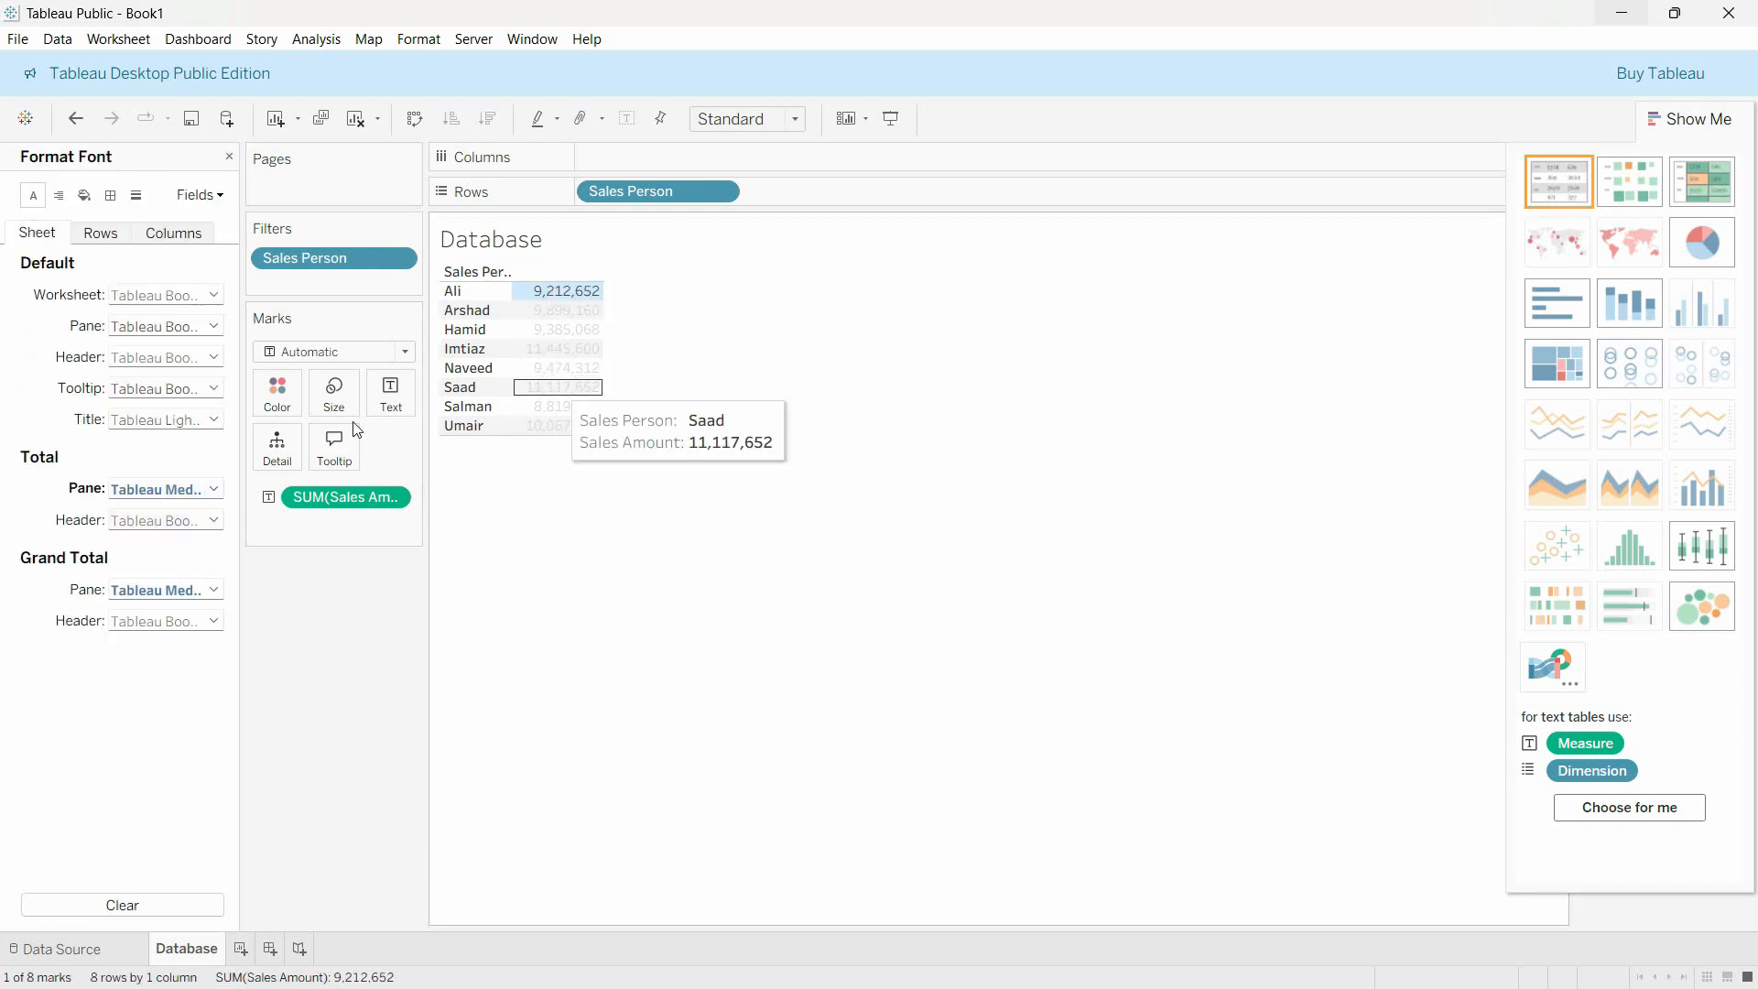
Step: Set the worksheet's default font to black, after trying blue and bold formatting on it
{"action": "left_click", "coordinate": [173, 295]}
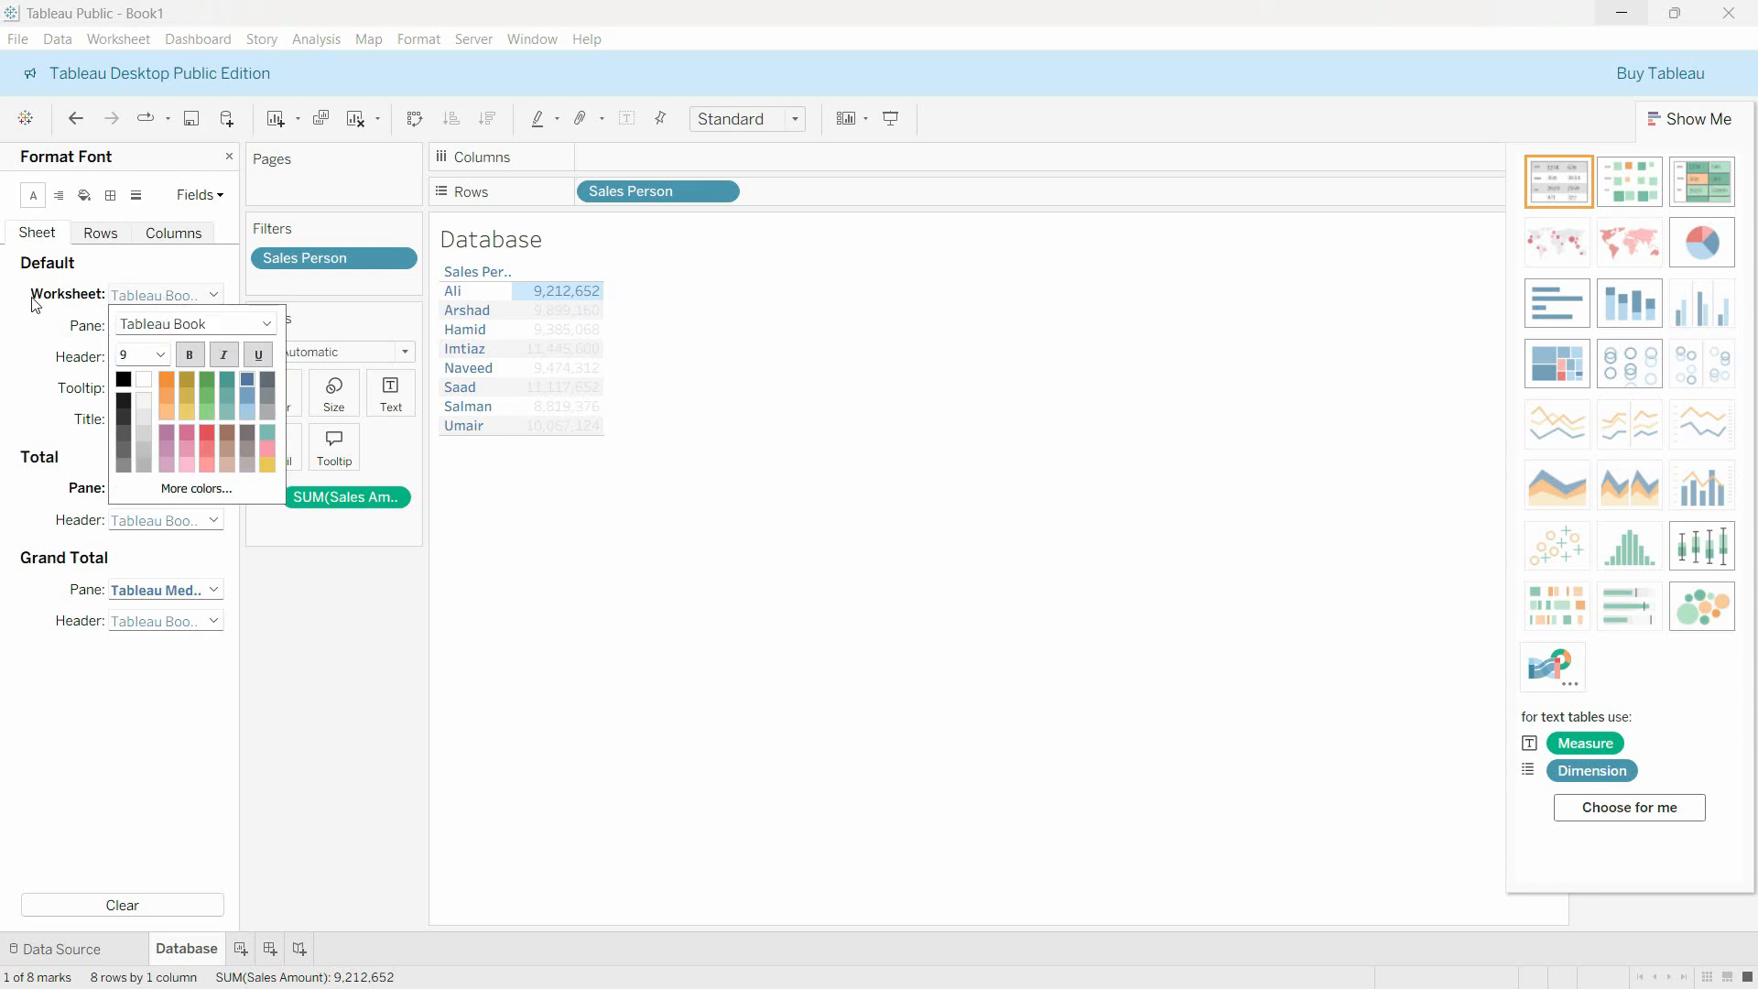
{"action": "left_click", "coordinate": [249, 380]}
{"action": "left_click", "coordinate": [188, 354]}
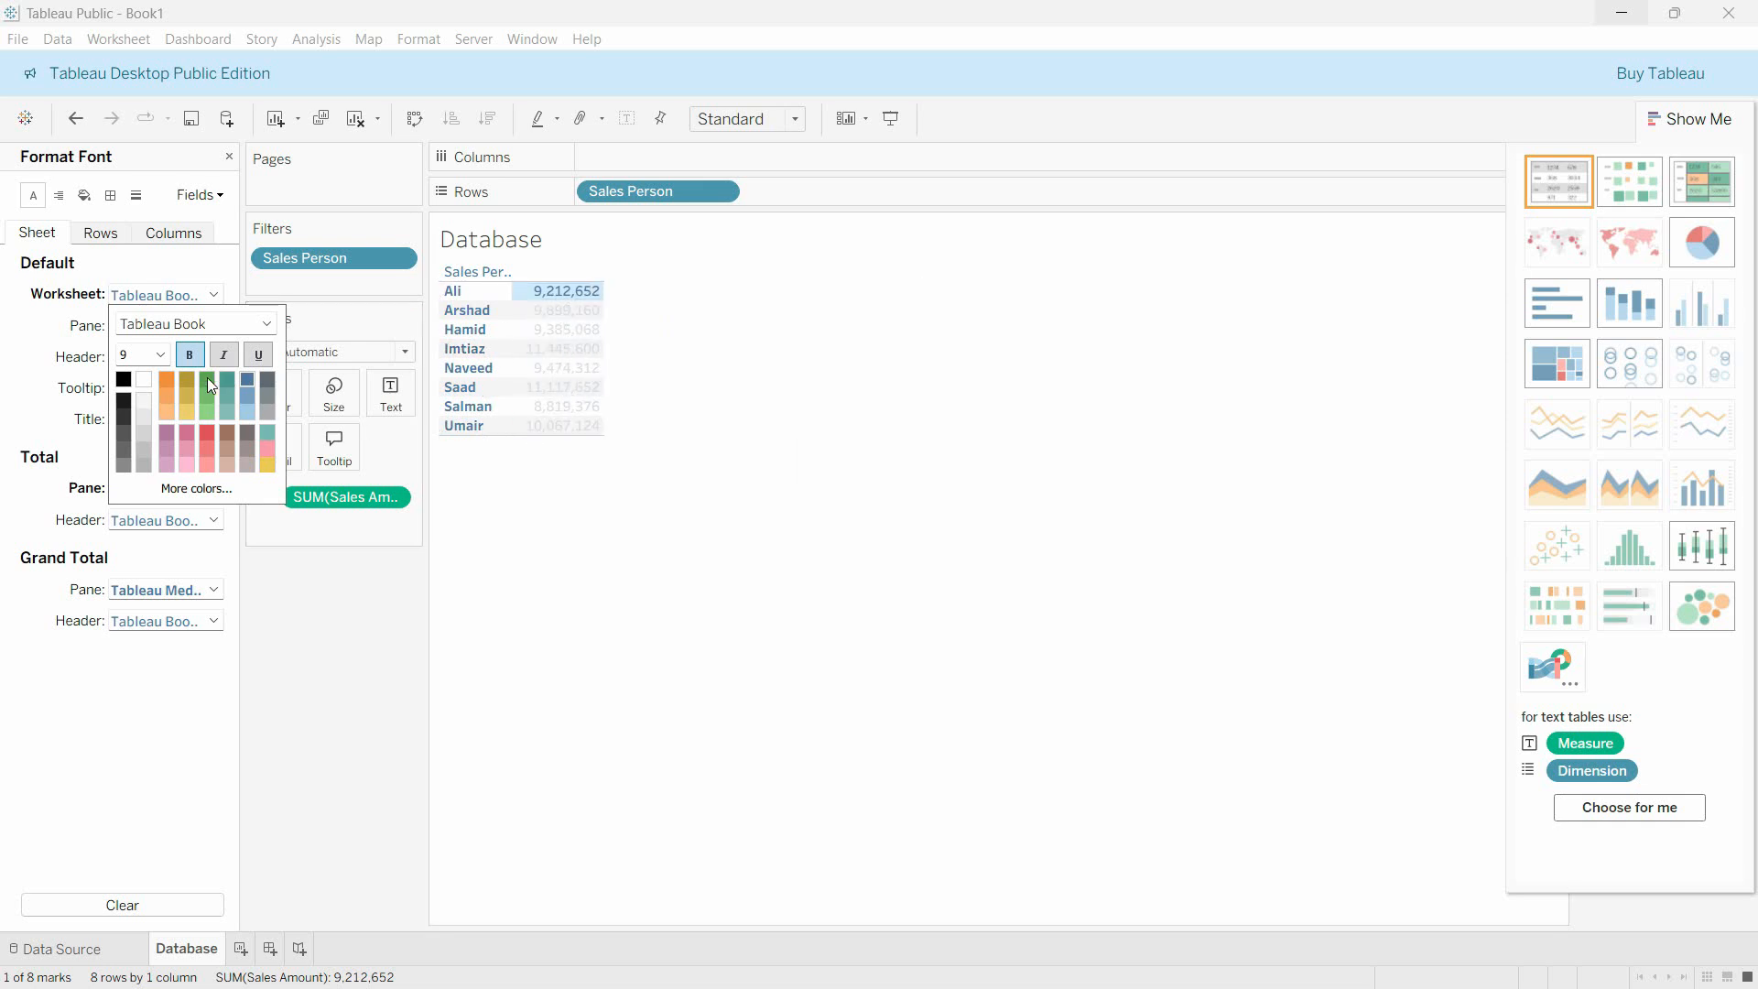
{"action": "left_click", "coordinate": [125, 381]}
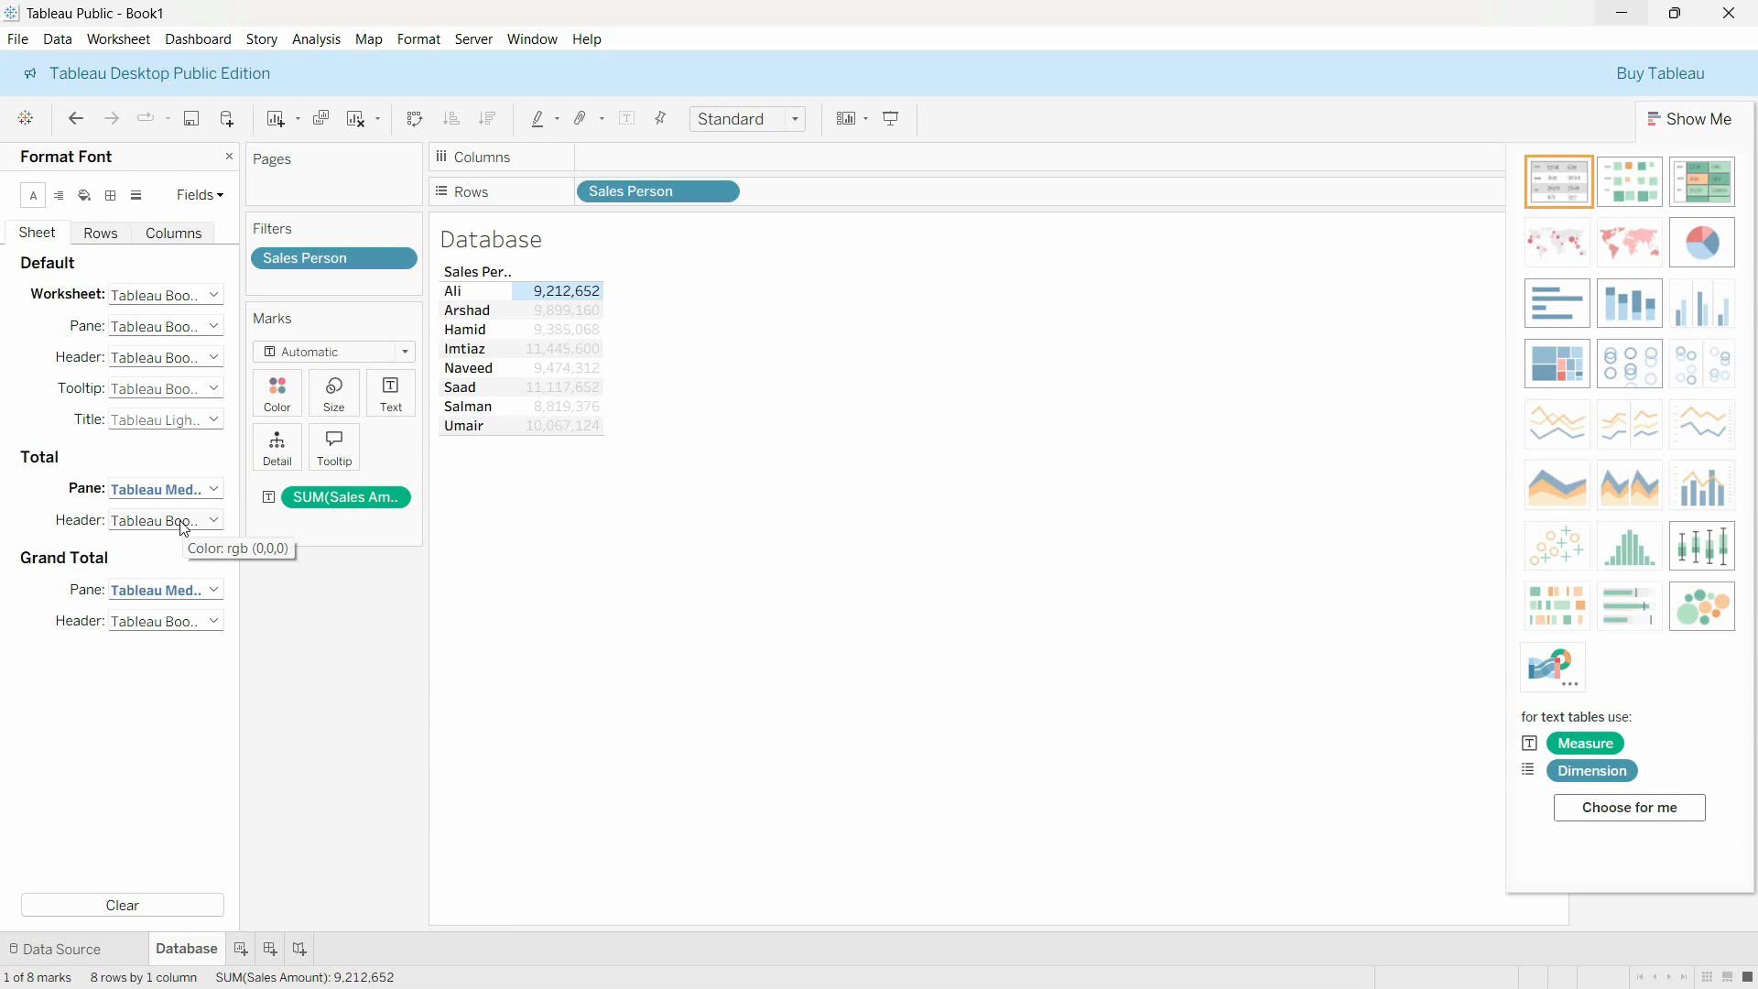
Step: Set the default header font of the rows to bold green
{"action": "left_click", "coordinate": [112, 237]}
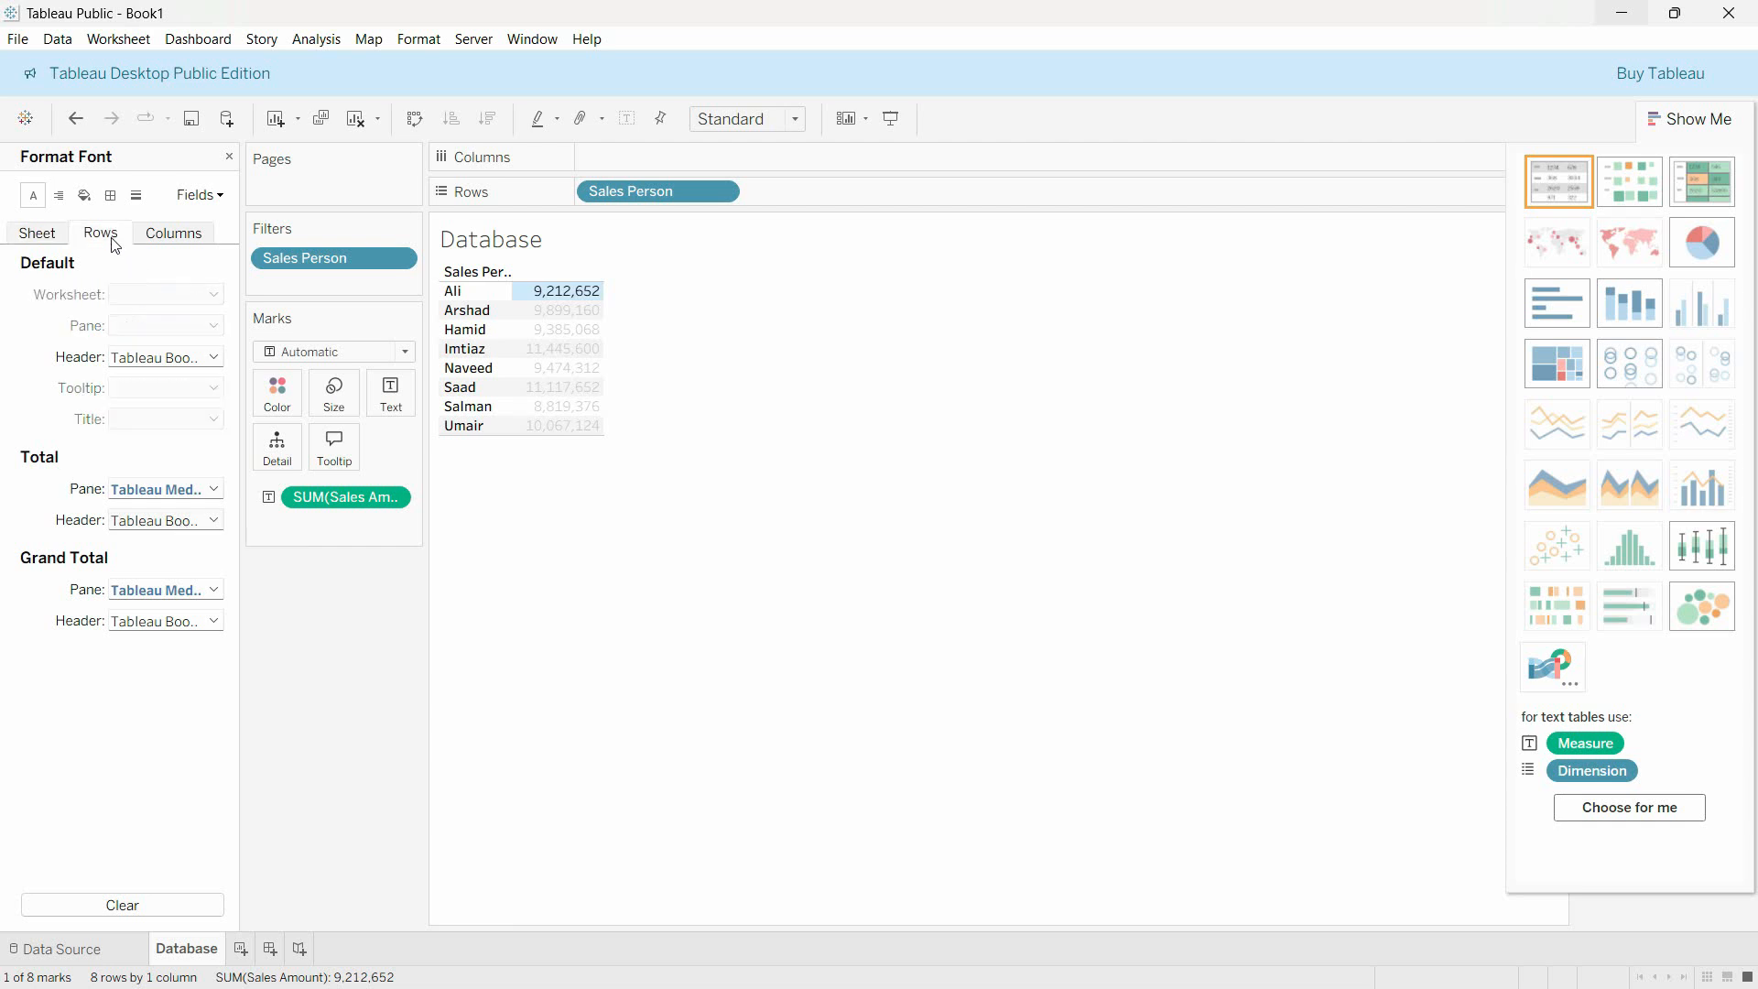
{"action": "left_click", "coordinate": [186, 358]}
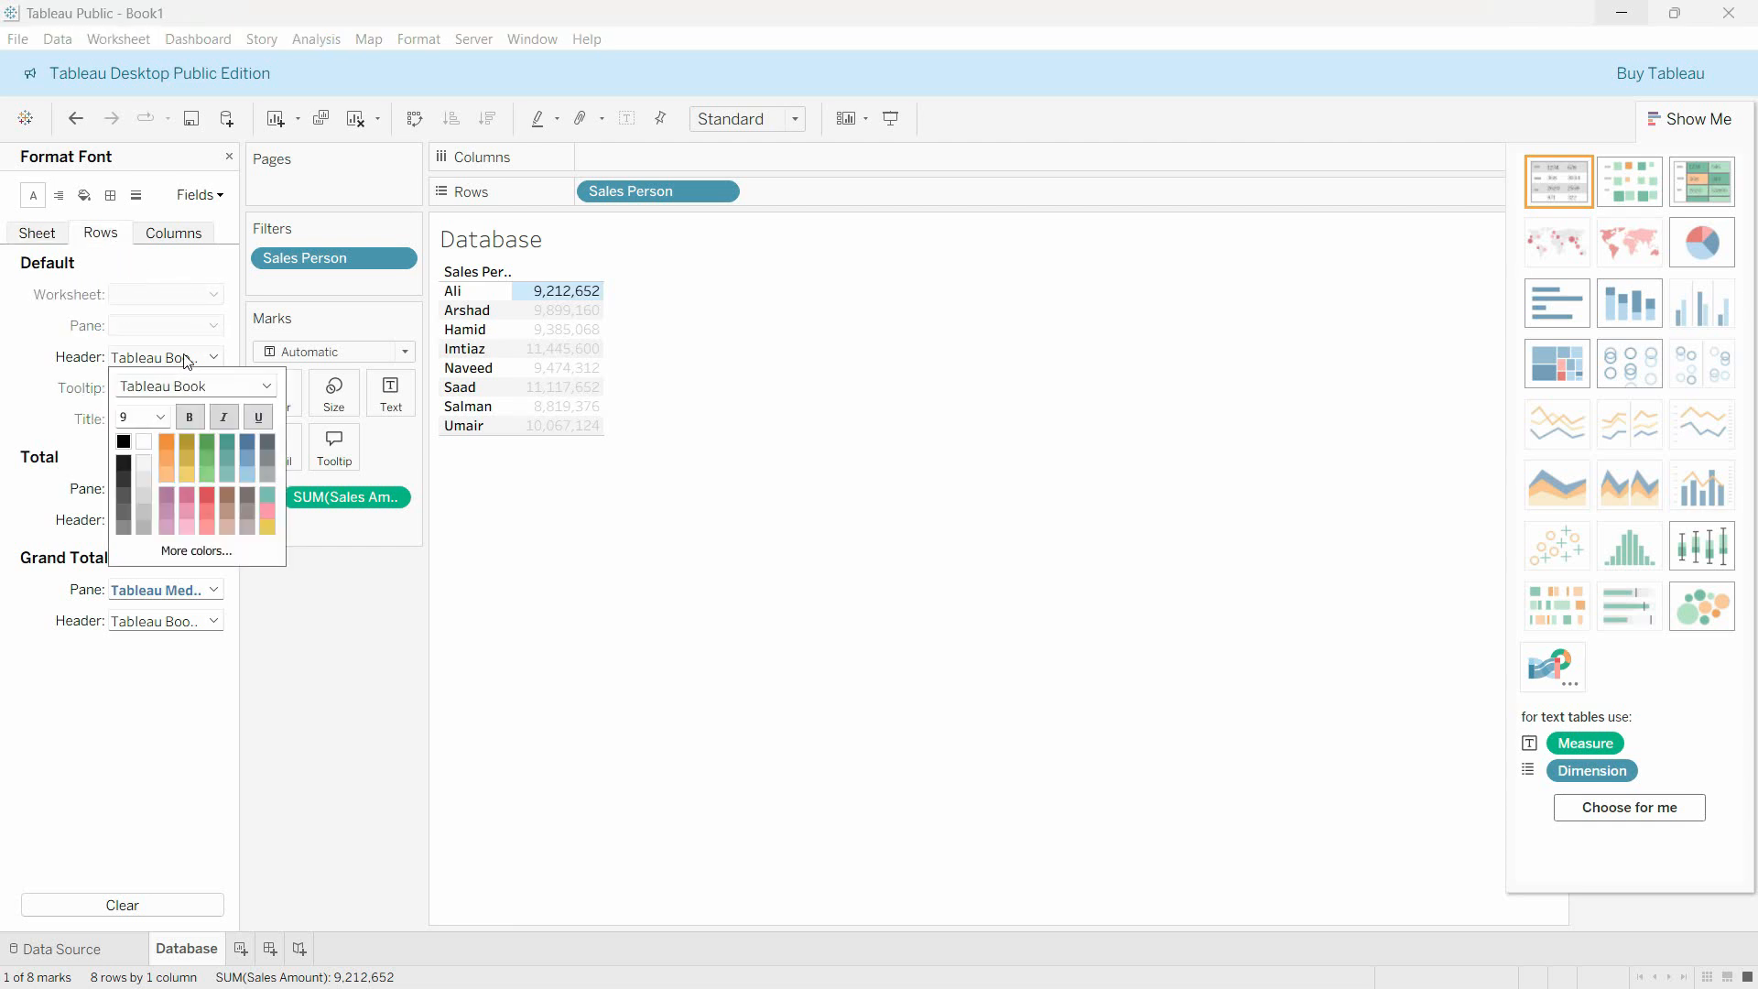
{"action": "left_click", "coordinate": [207, 443]}
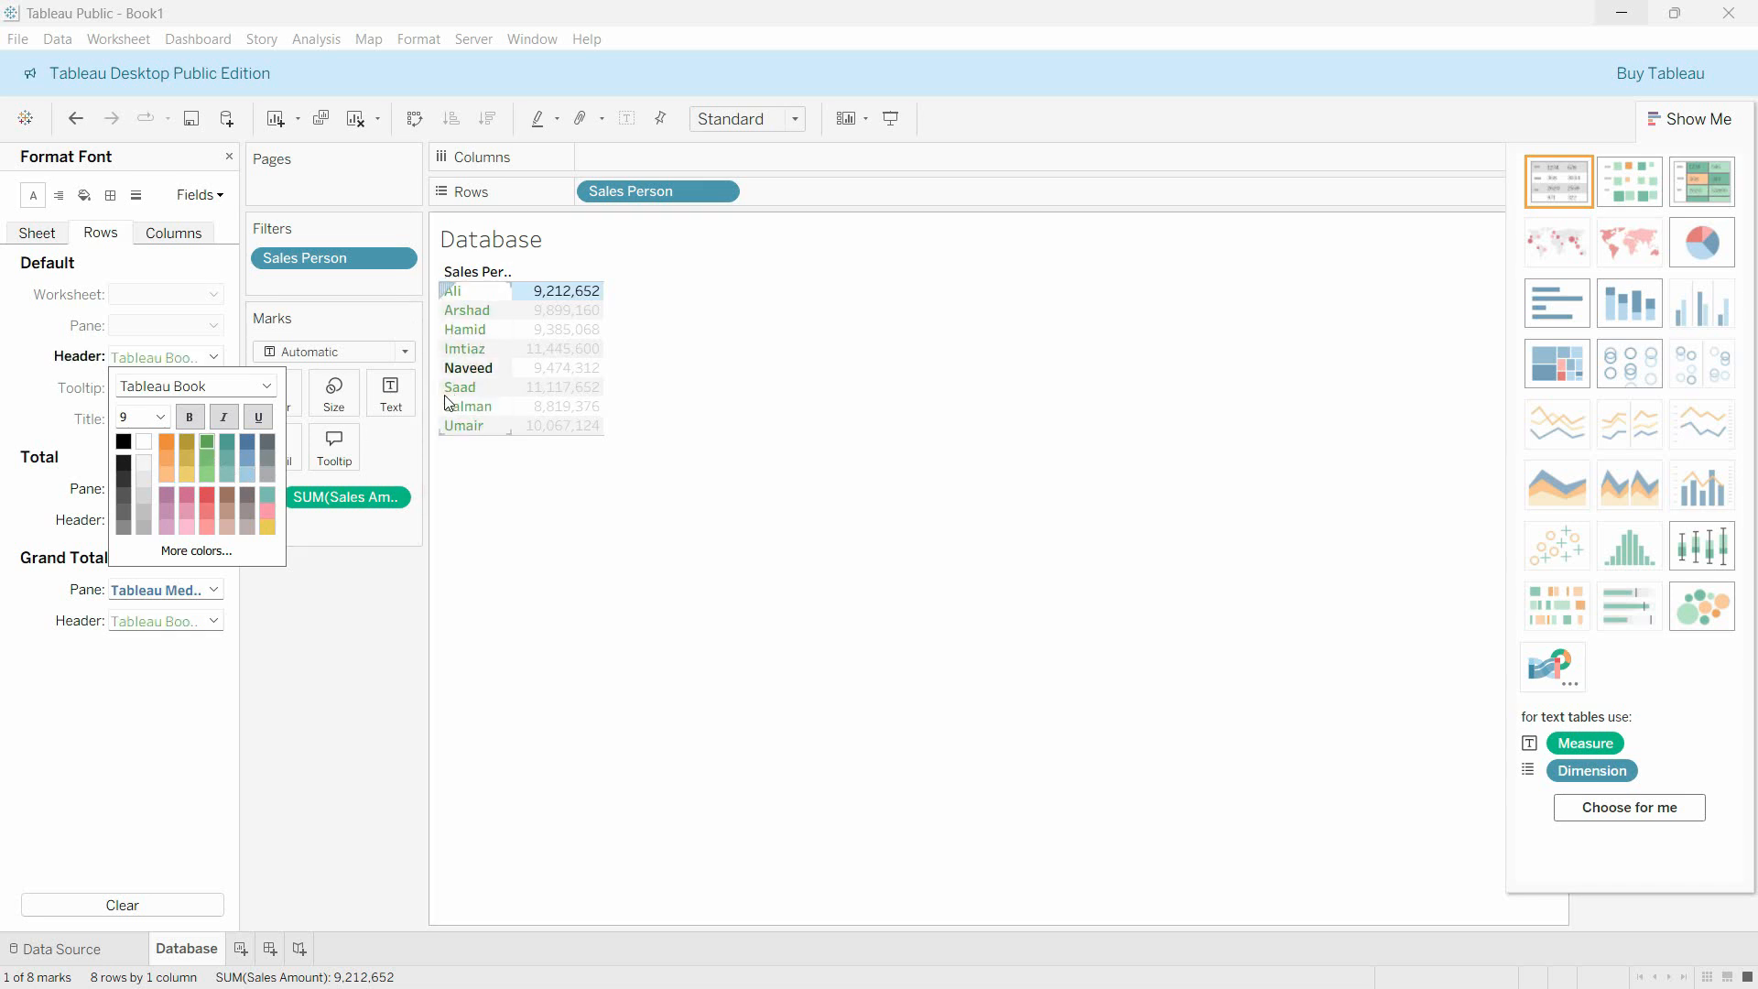
{"action": "key", "text": "ctrl+b"}
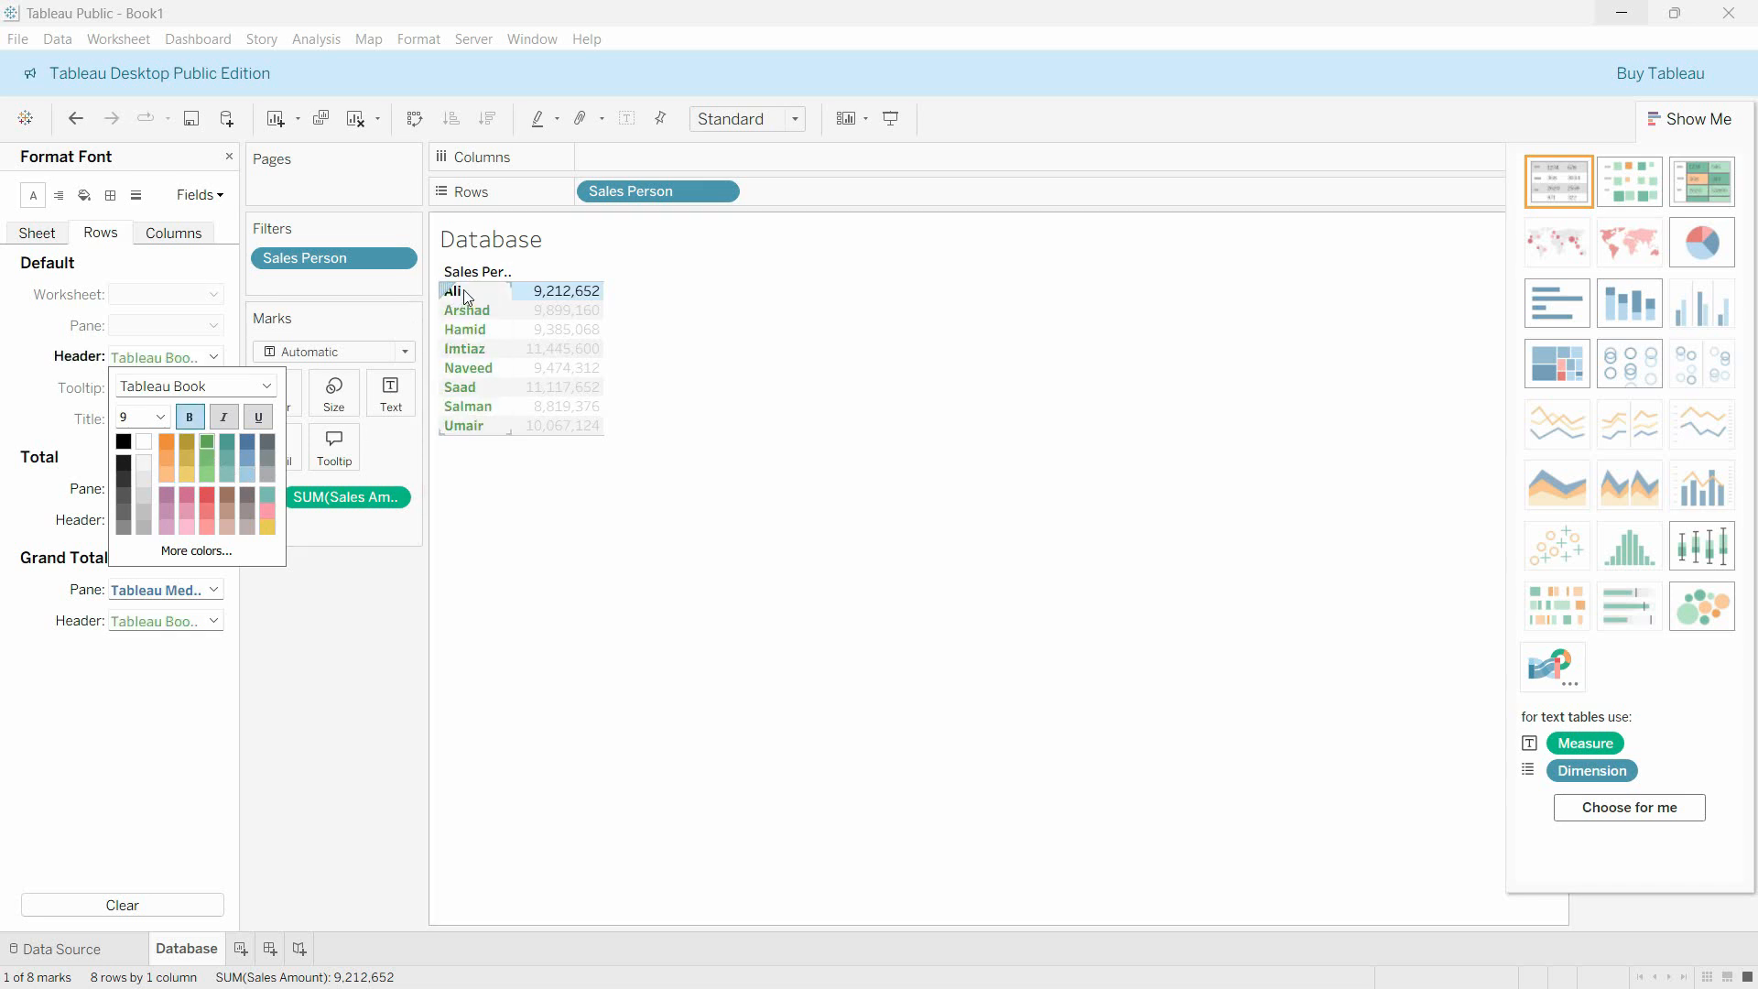
Step: Set the default header font of the columns to brown
{"action": "left_click", "coordinate": [174, 234]}
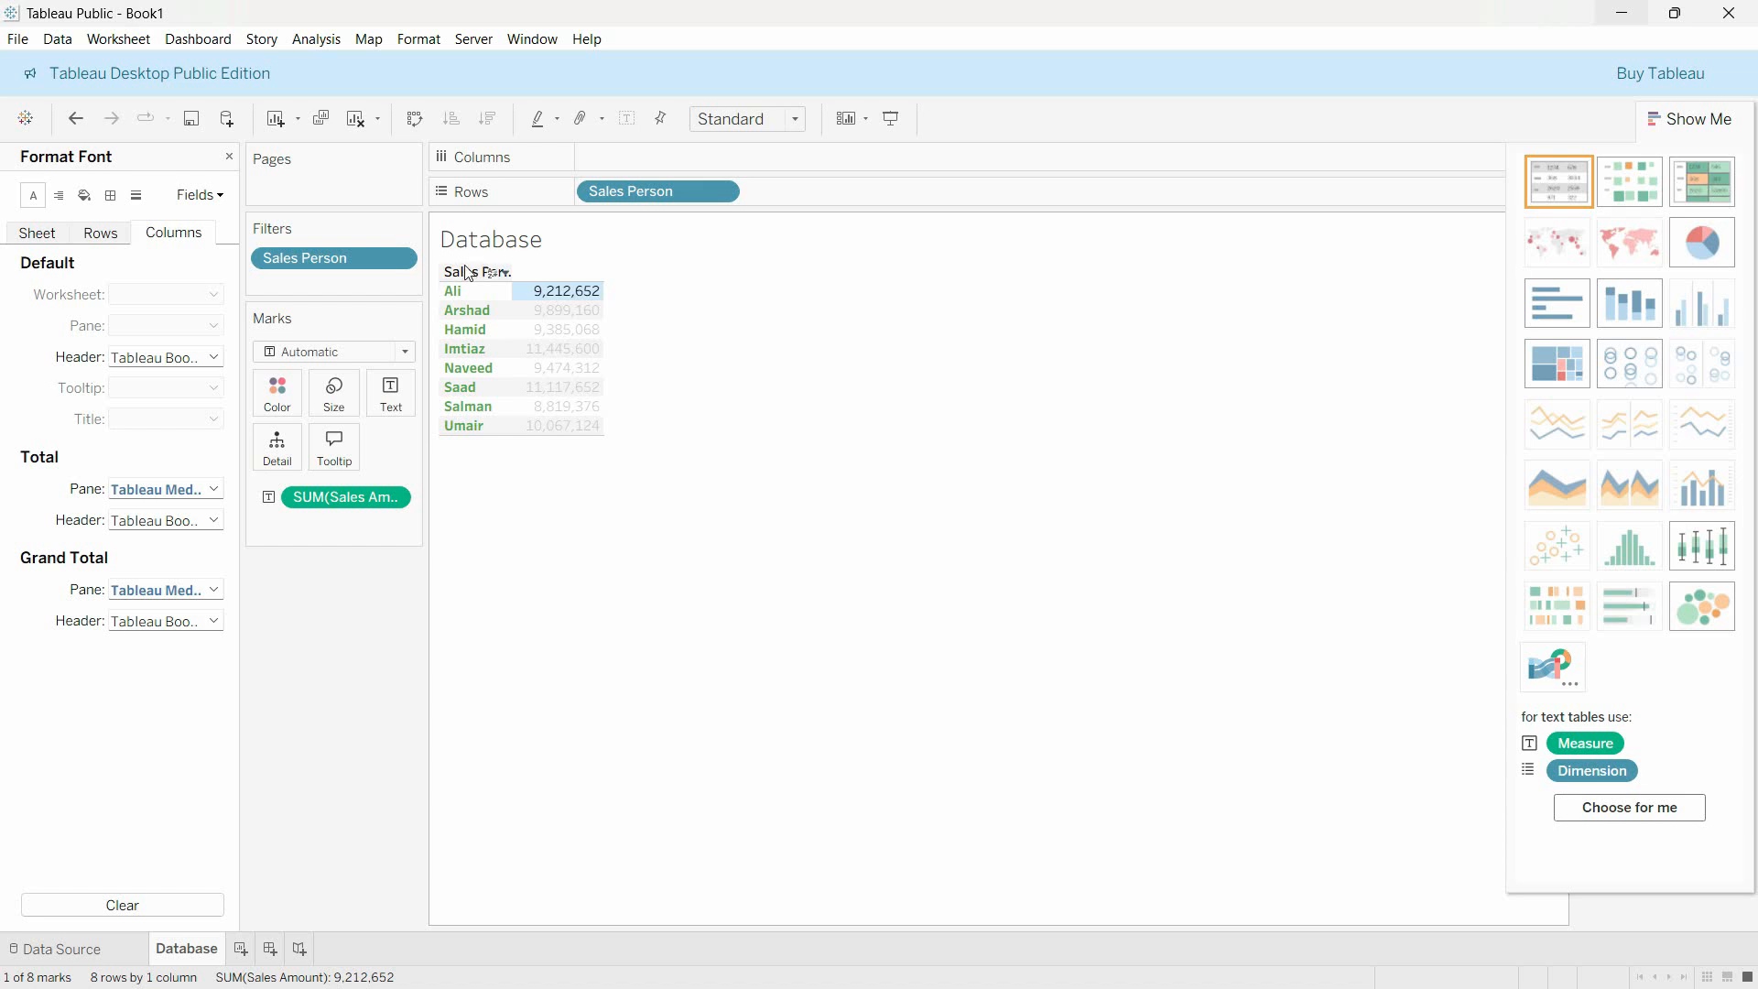
{"action": "left_click", "coordinate": [192, 396]}
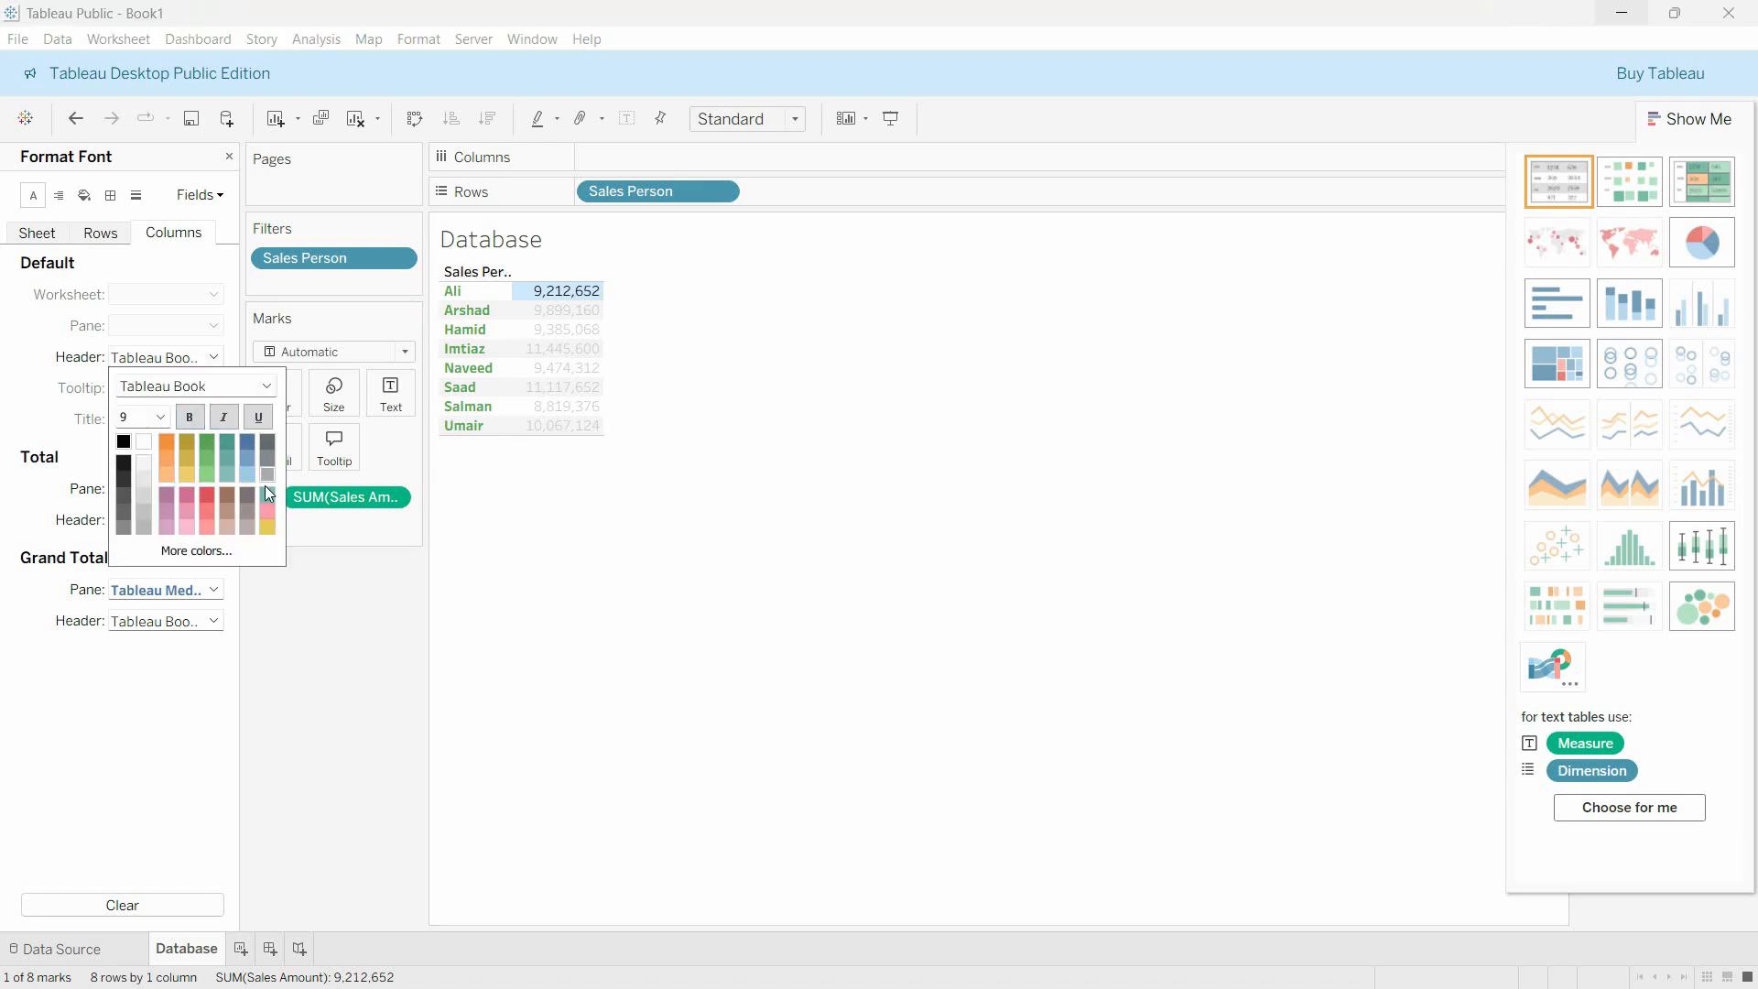
{"action": "left_click", "coordinate": [227, 495]}
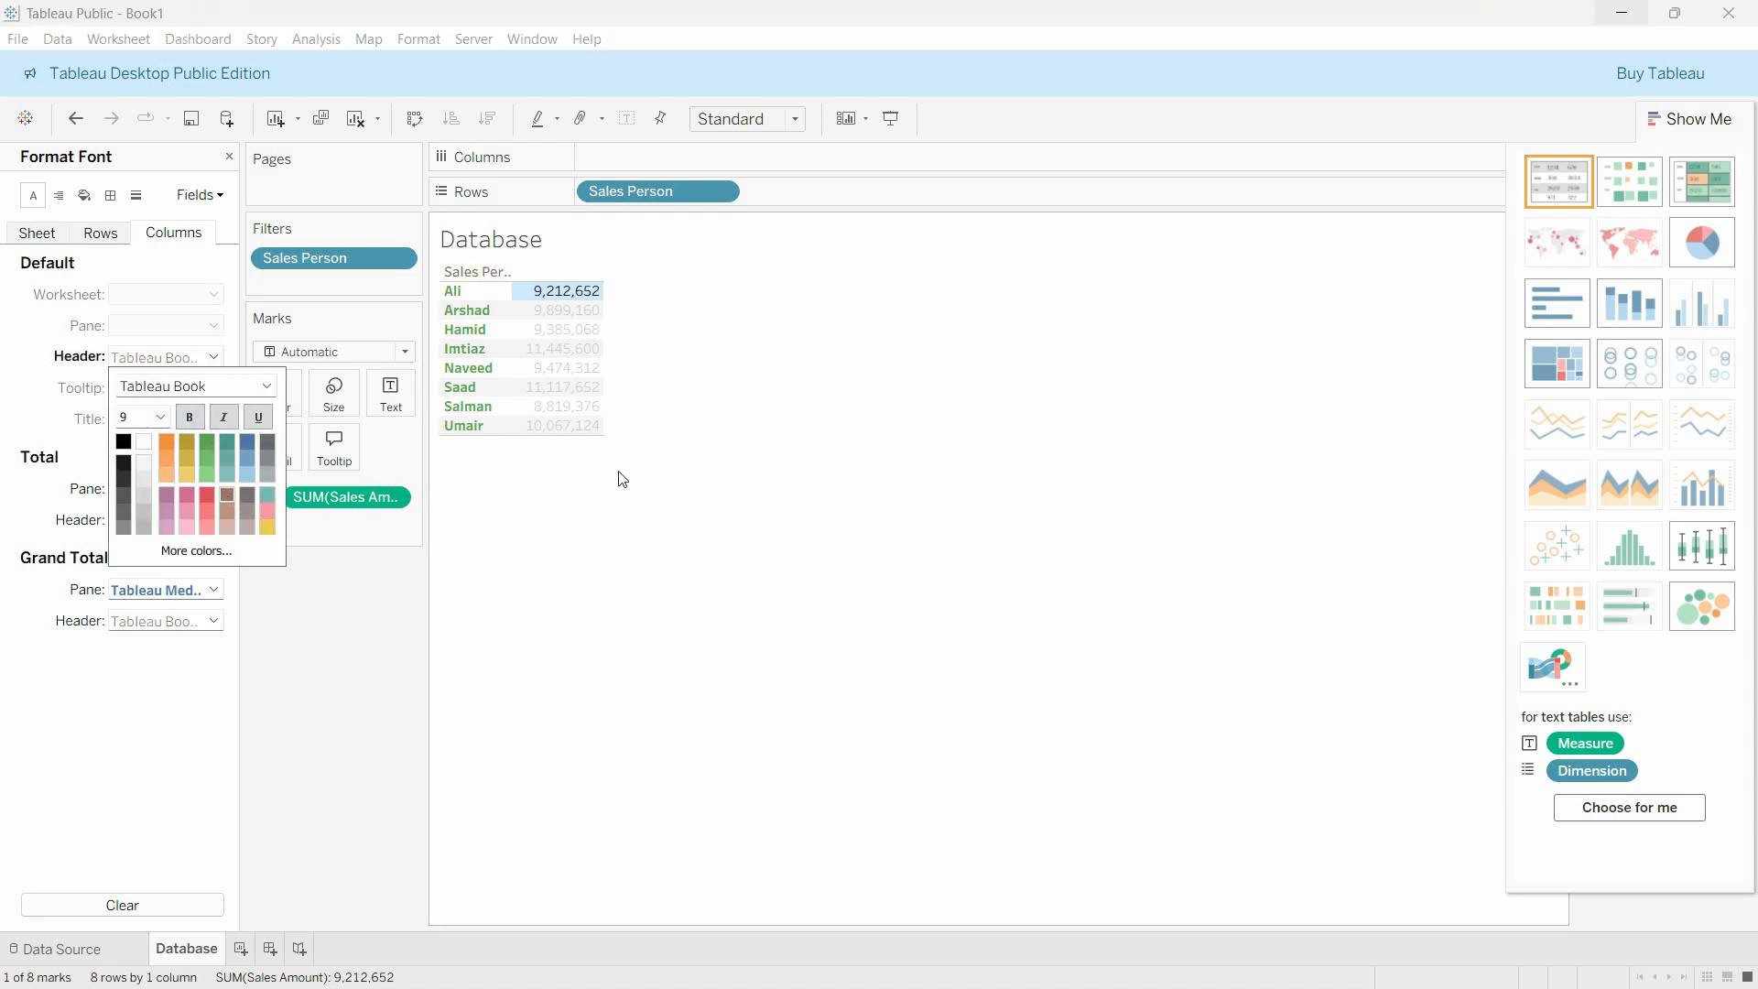
Step: Change the mark color of the sales amount values to red (#ff0000) using a custom color
{"action": "left_click", "coordinate": [559, 330]}
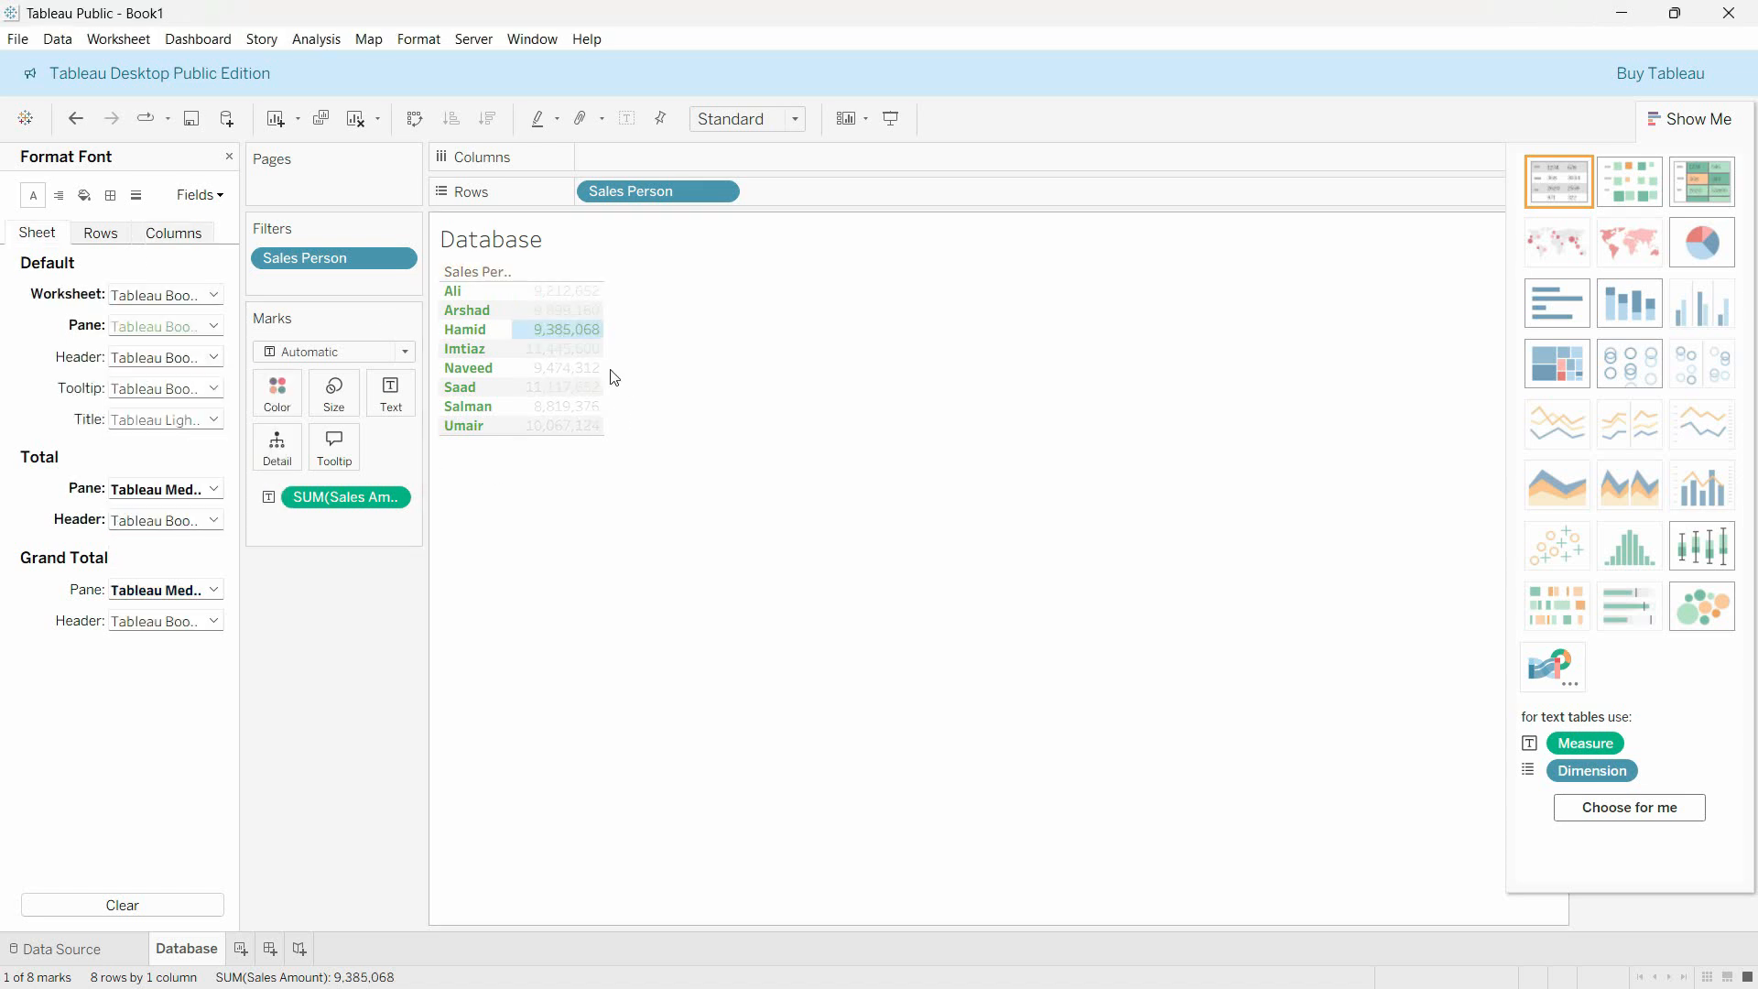
{"action": "right_click", "coordinate": [574, 339]}
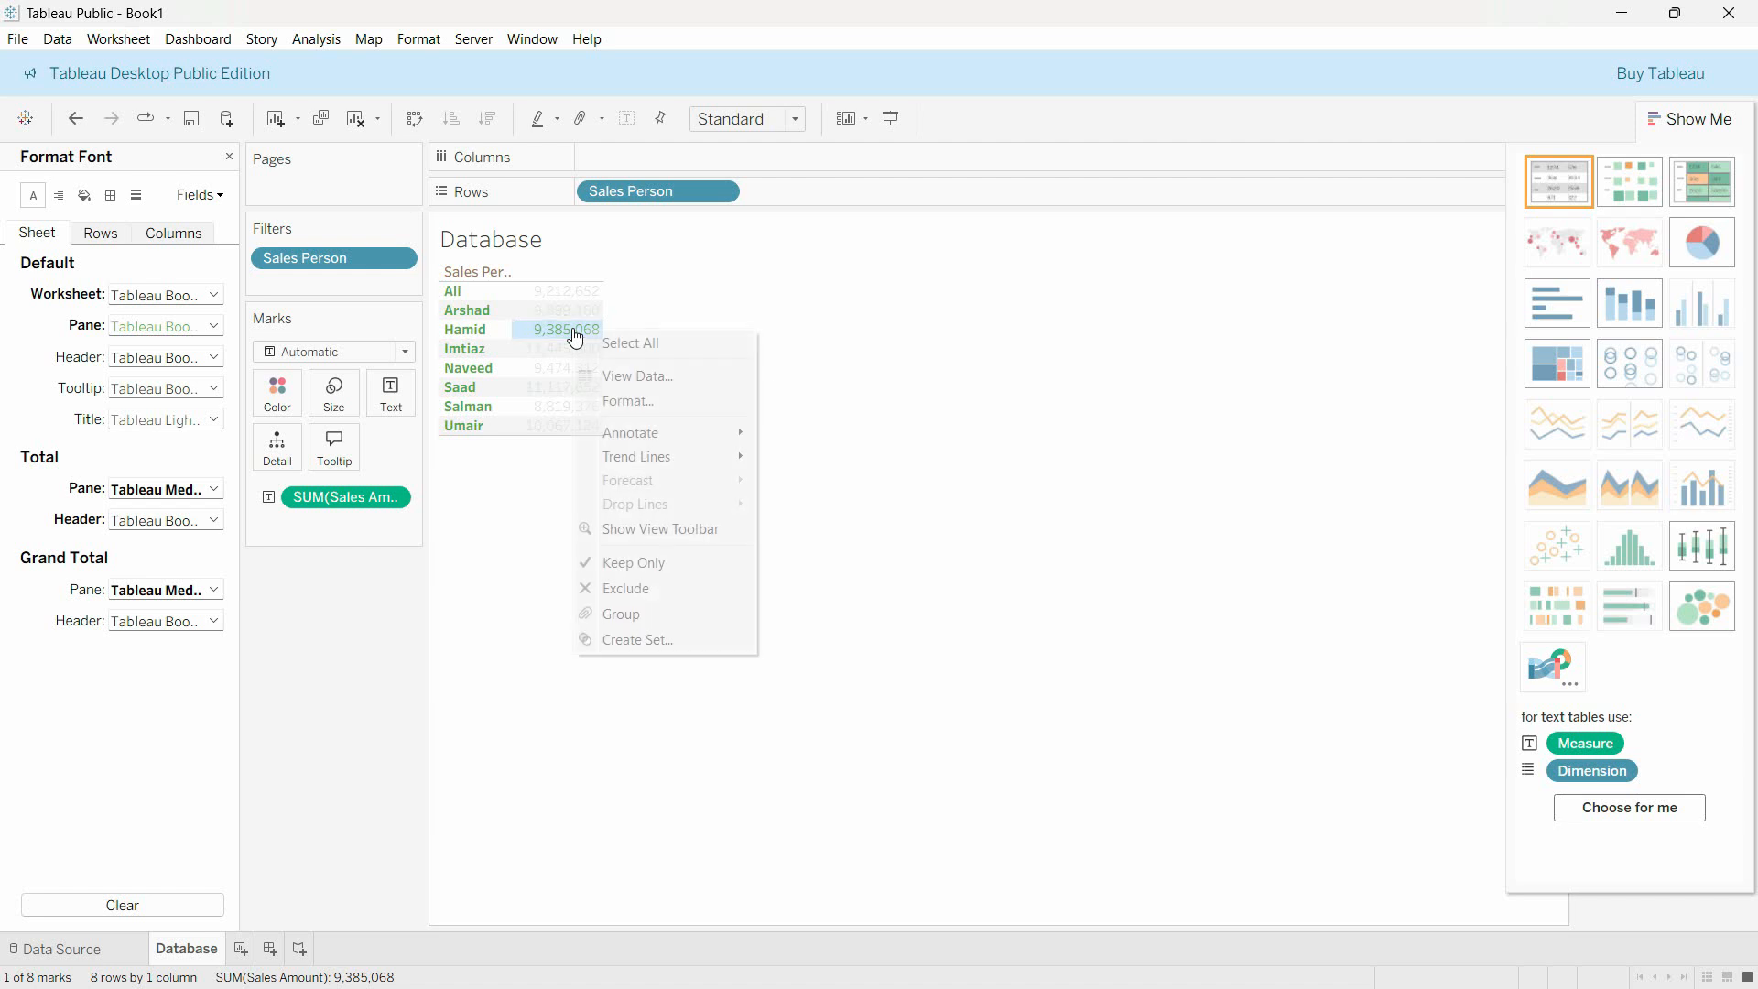
{"action": "left_click", "coordinate": [638, 410]}
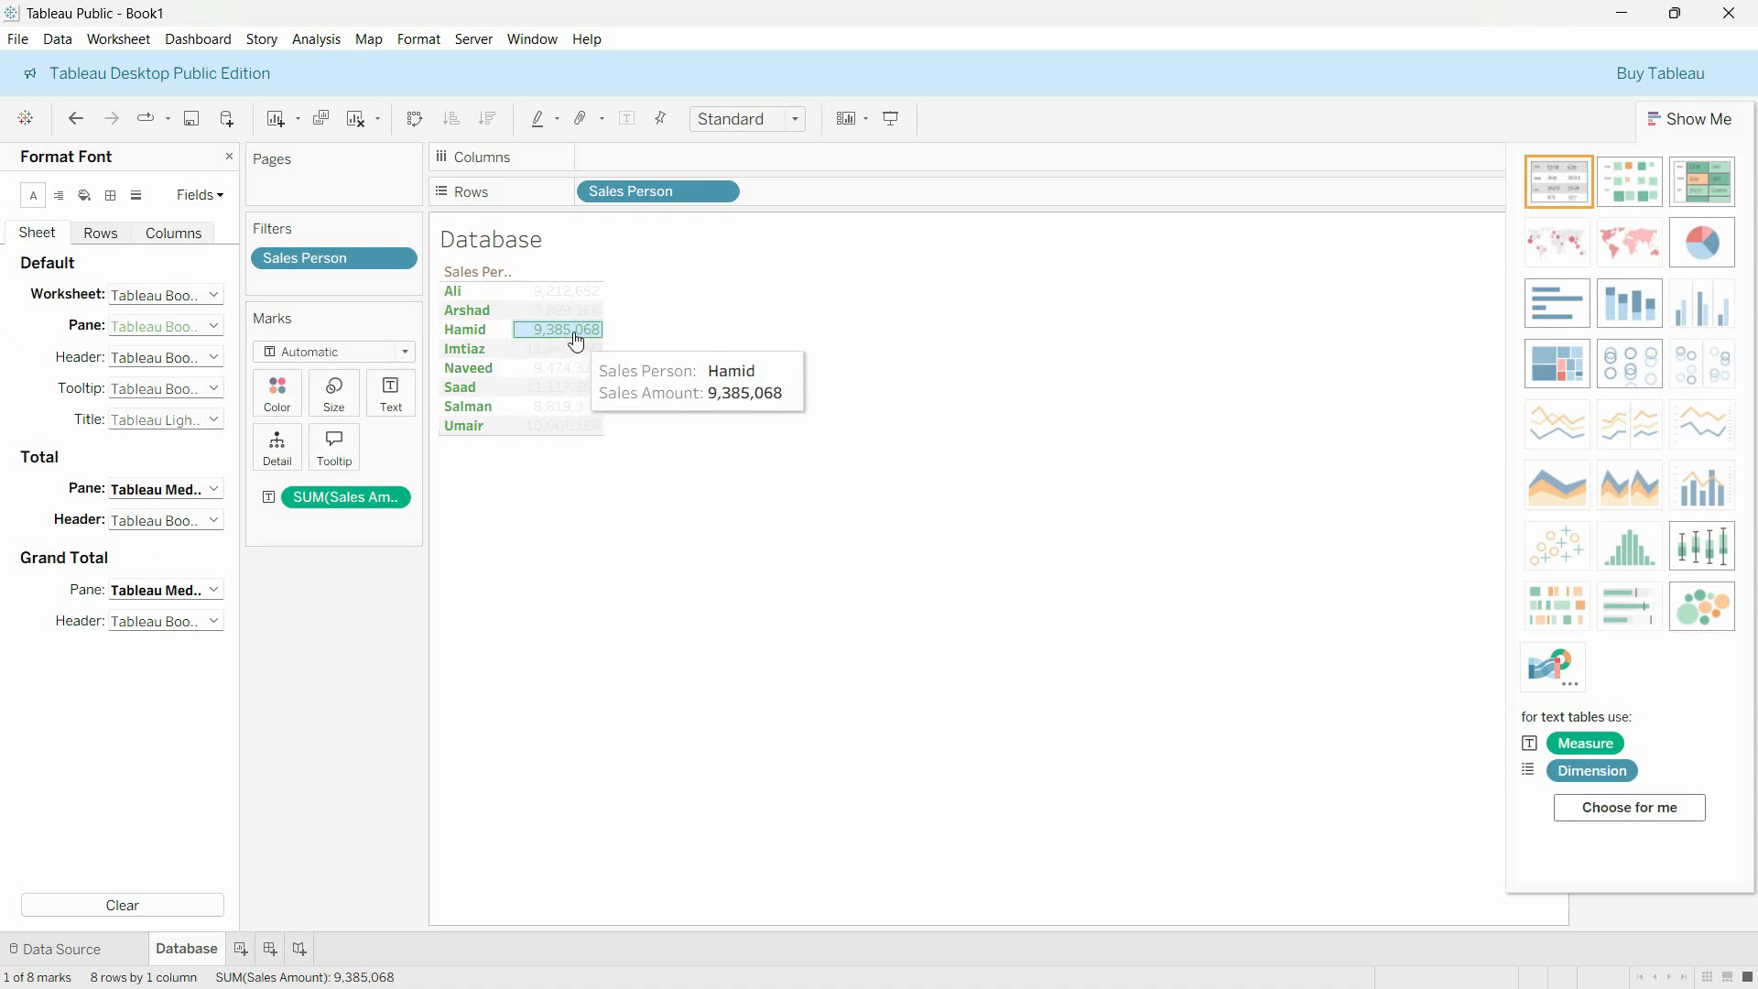
{"action": "left_click", "coordinate": [277, 392]}
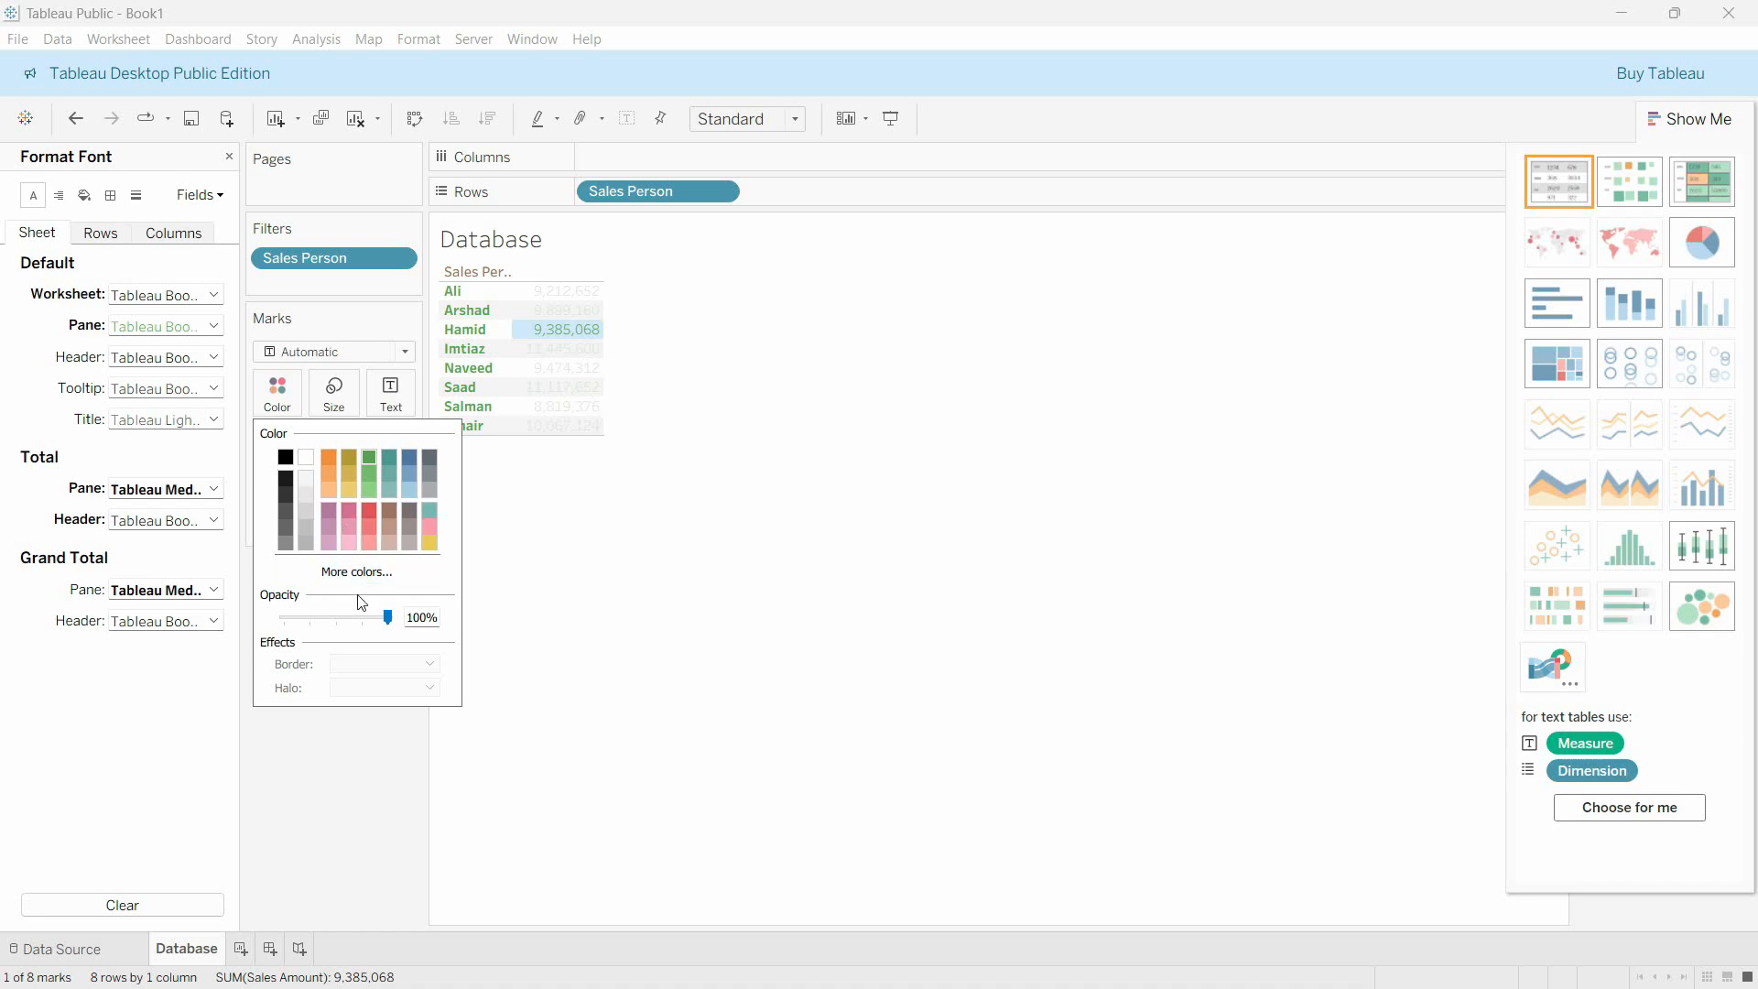
{"action": "left_click", "coordinate": [357, 571]}
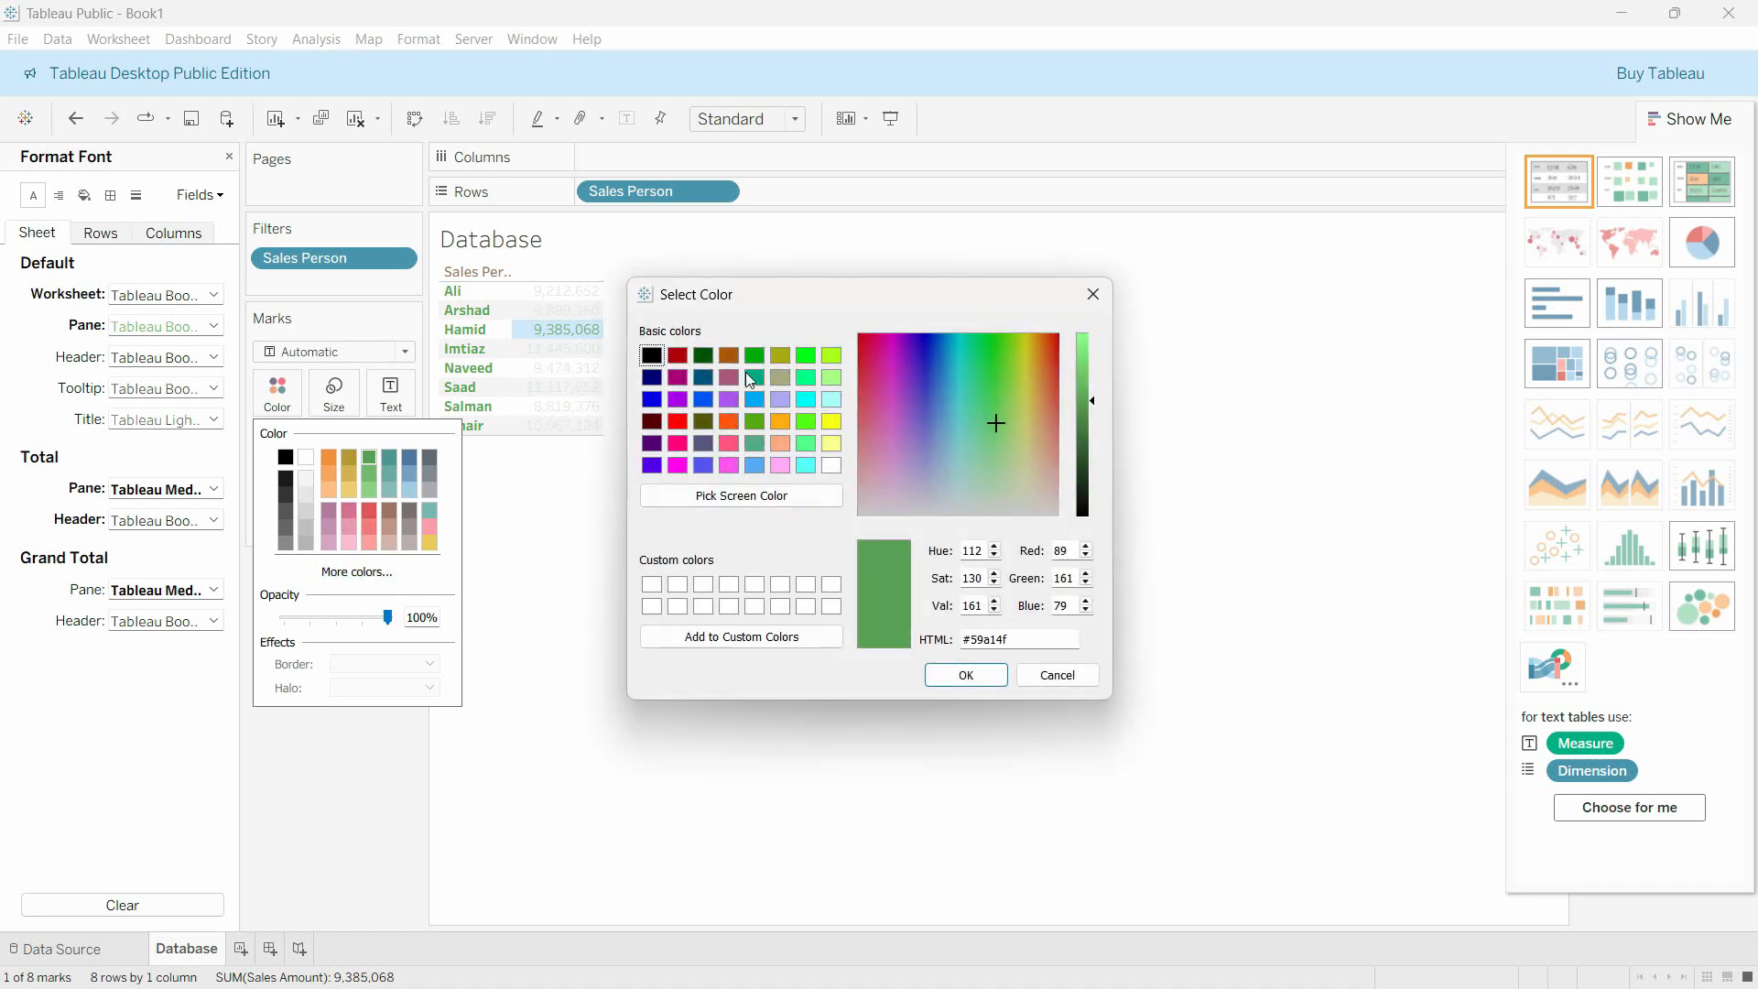
{"action": "left_click", "coordinate": [681, 425]}
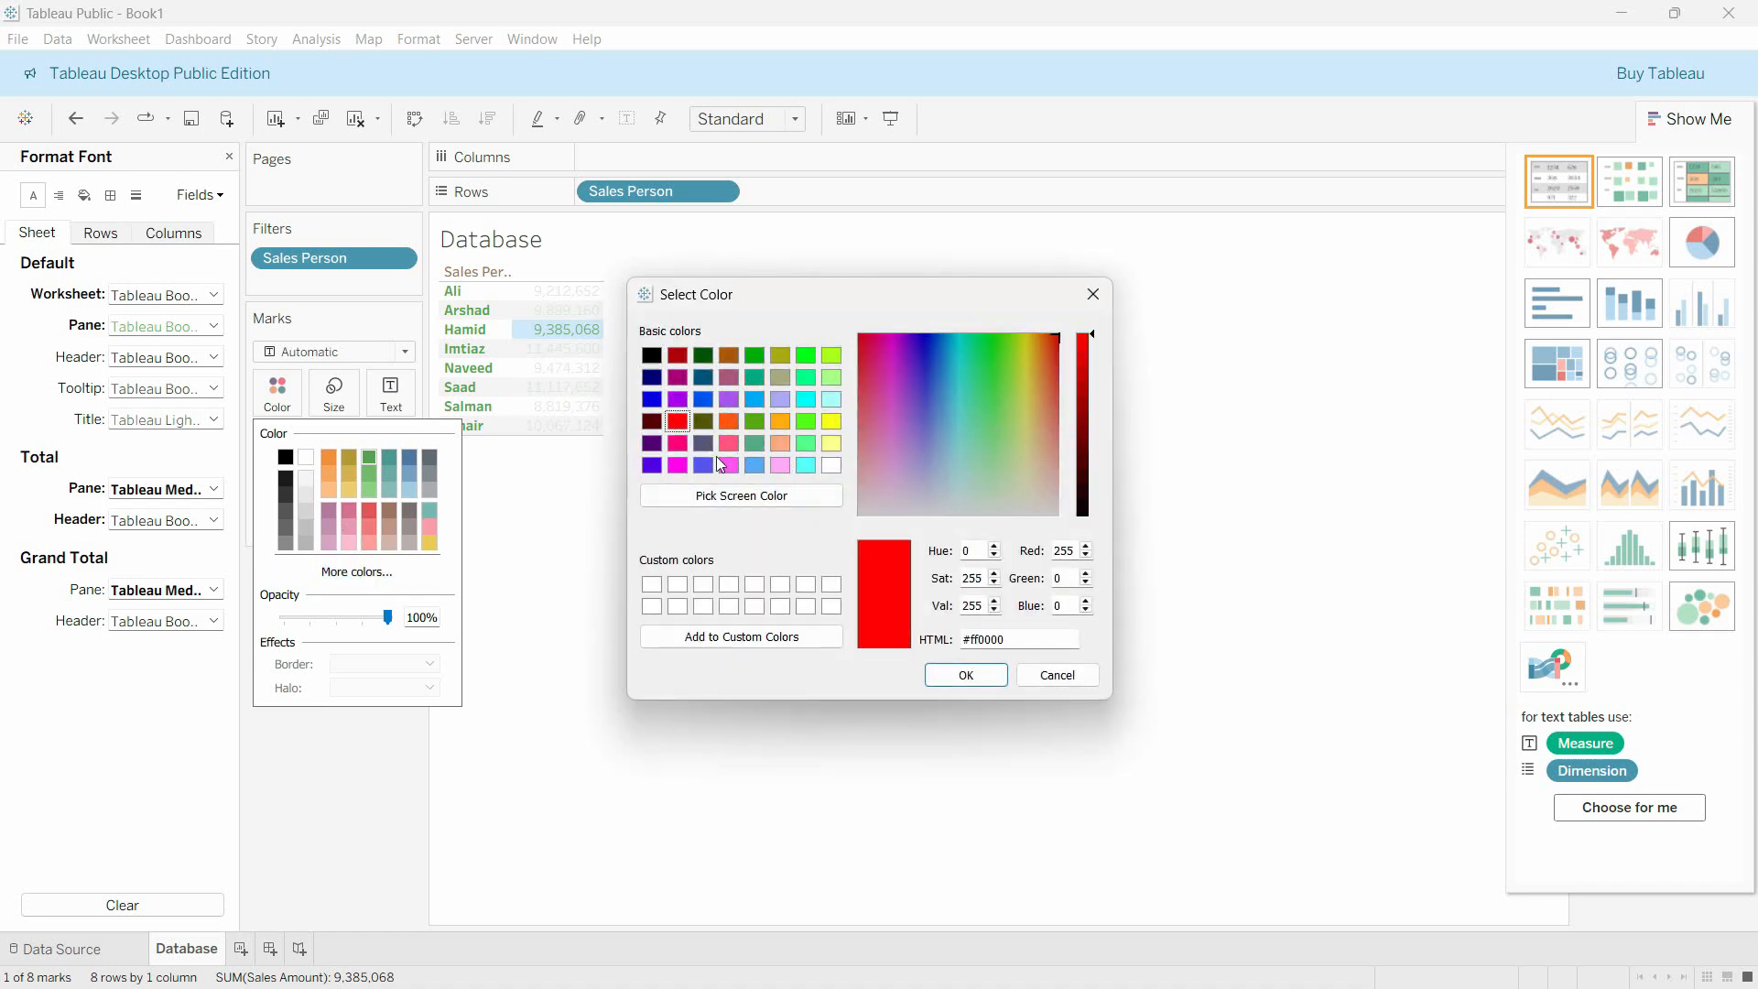
{"action": "left_click", "coordinate": [967, 677]}
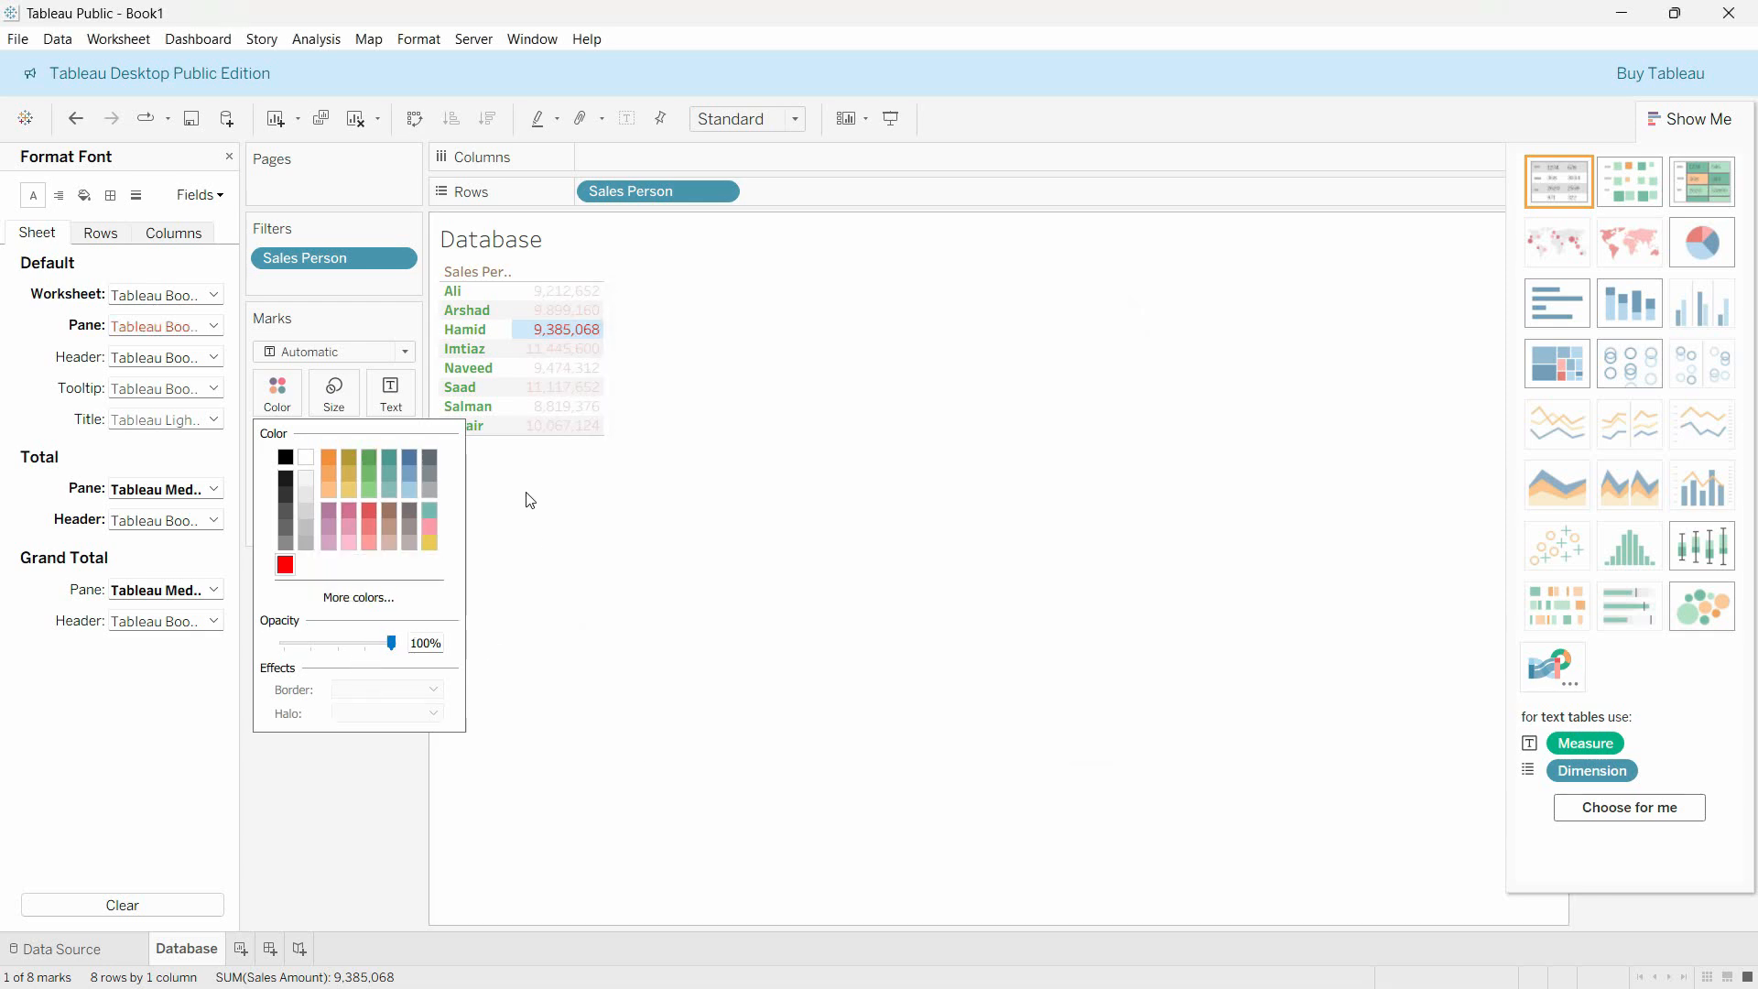
{"action": "left_click", "coordinate": [864, 454]}
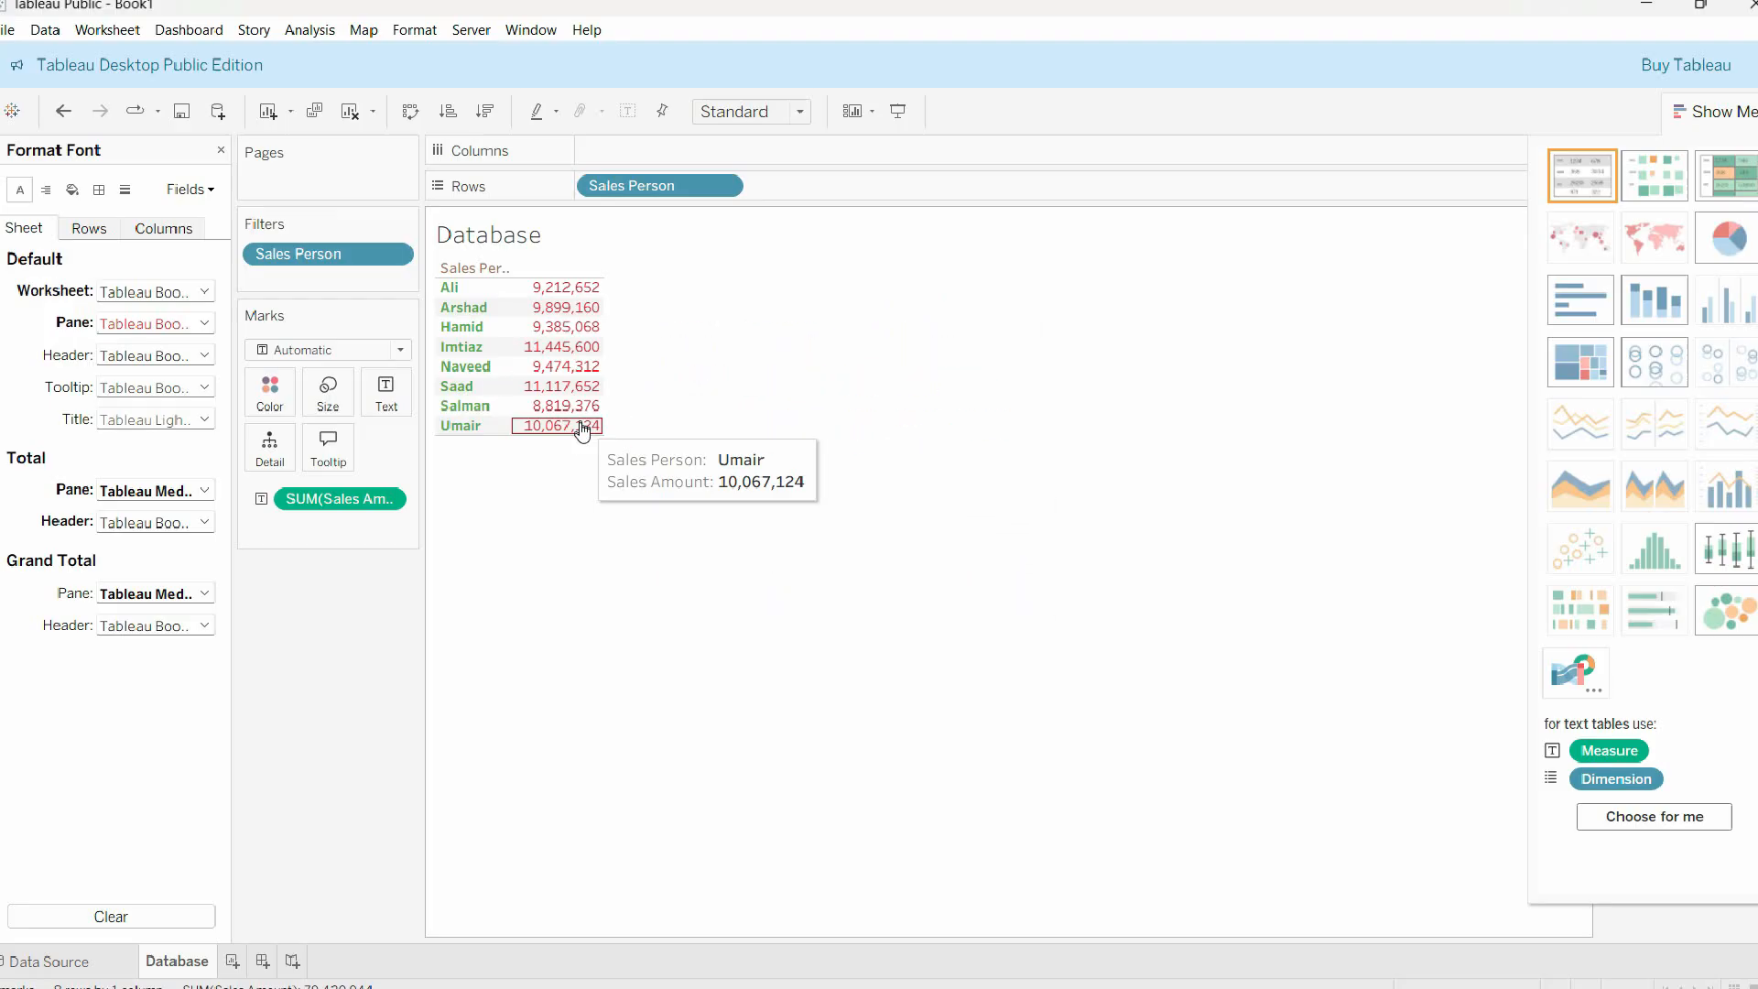
Step: Set the default shading of the Sales Person field label to pale teal, after trying peach and pale lavender
{"action": "left_click", "coordinate": [484, 268]}
{"action": "right_click", "coordinate": [467, 269]}
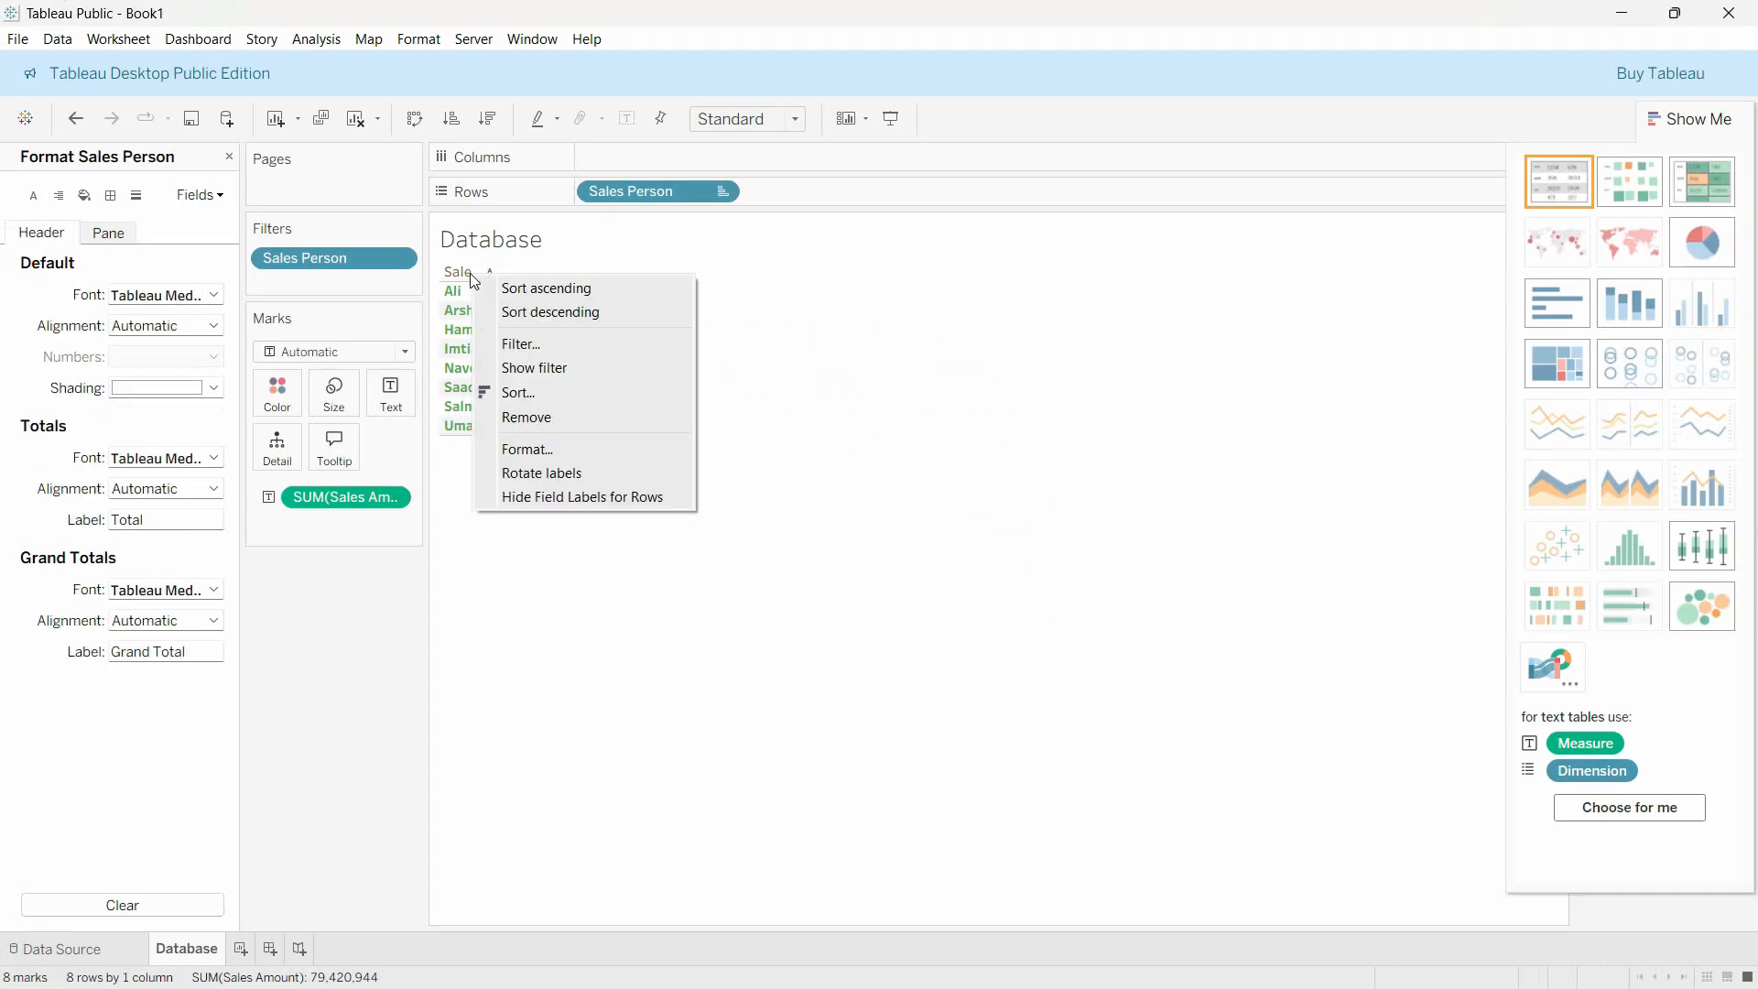
{"action": "left_click", "coordinate": [781, 338]}
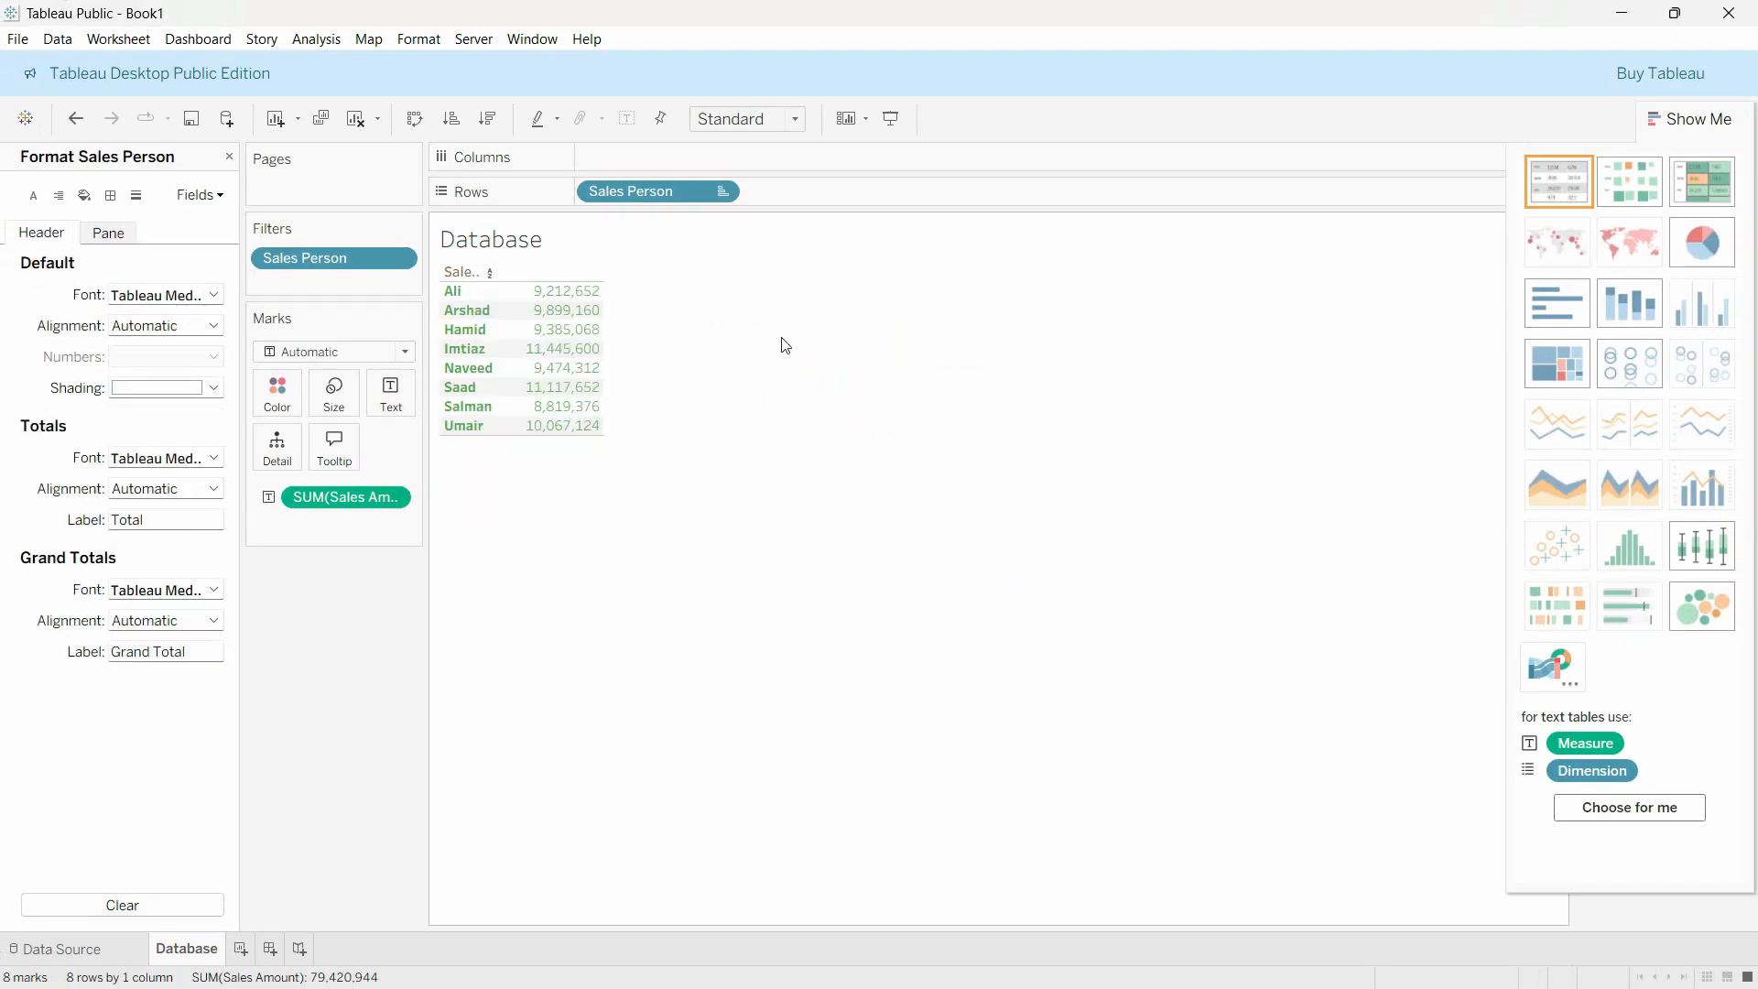
{"action": "right_click", "coordinate": [461, 272]}
{"action": "left_click", "coordinate": [524, 446]}
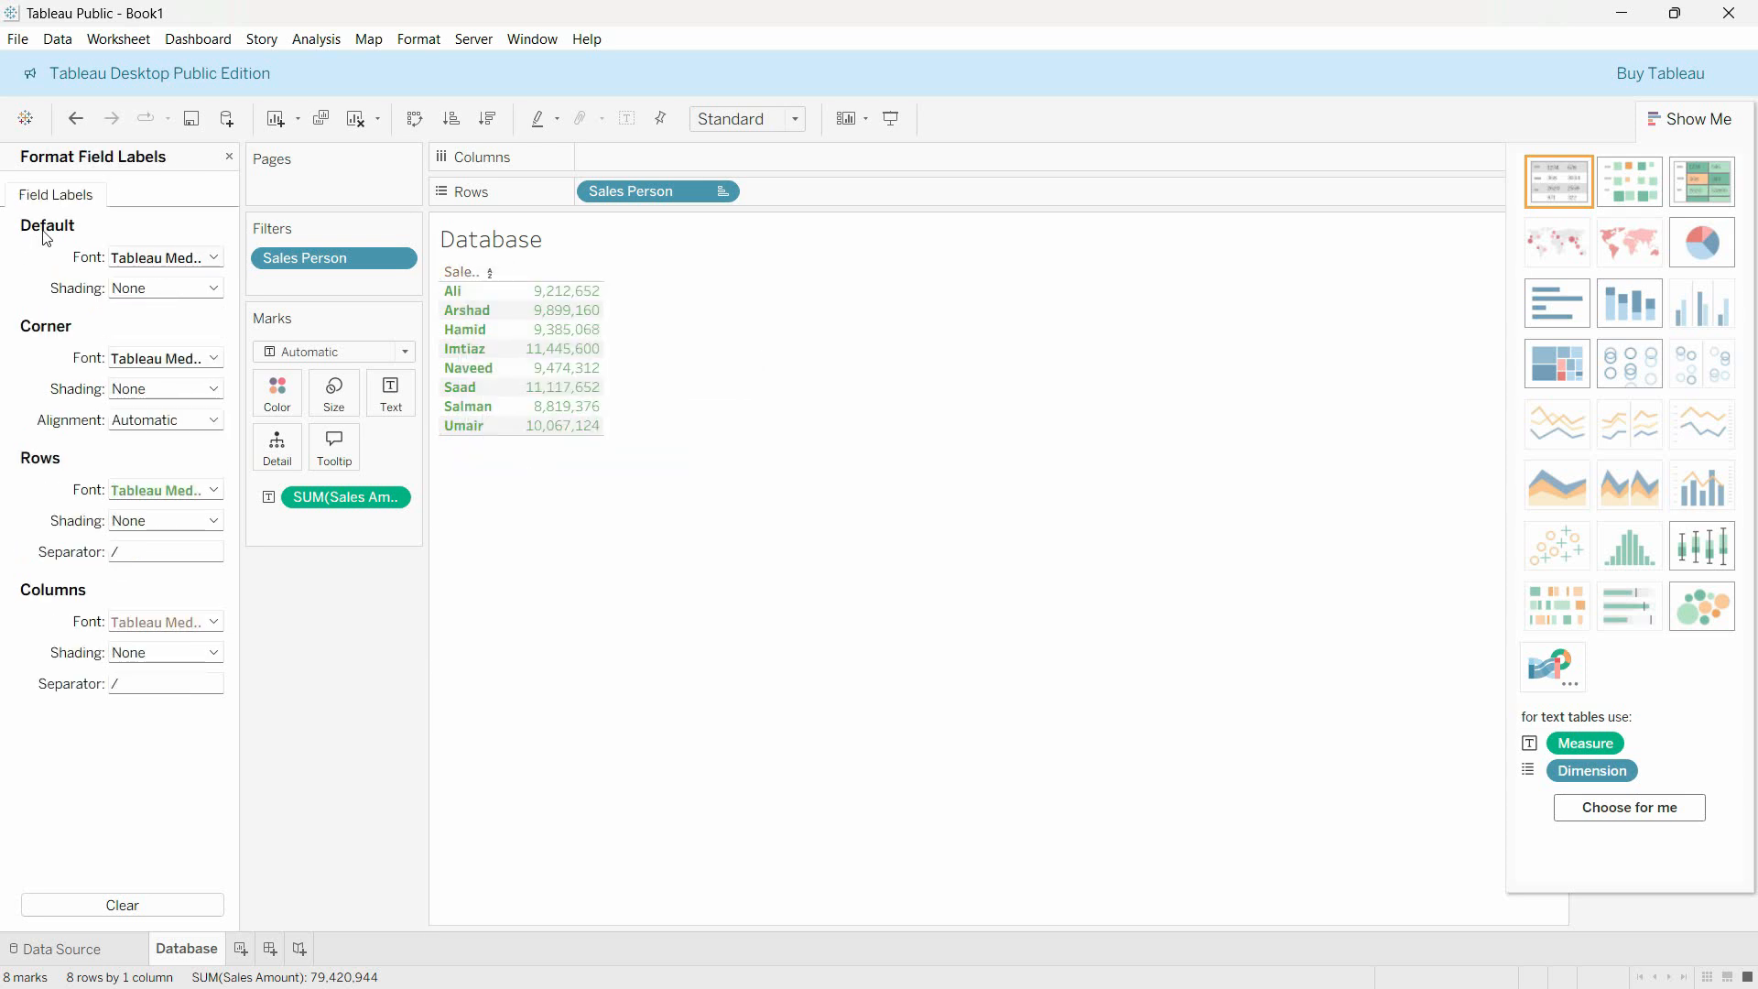
{"action": "left_click", "coordinate": [179, 261]}
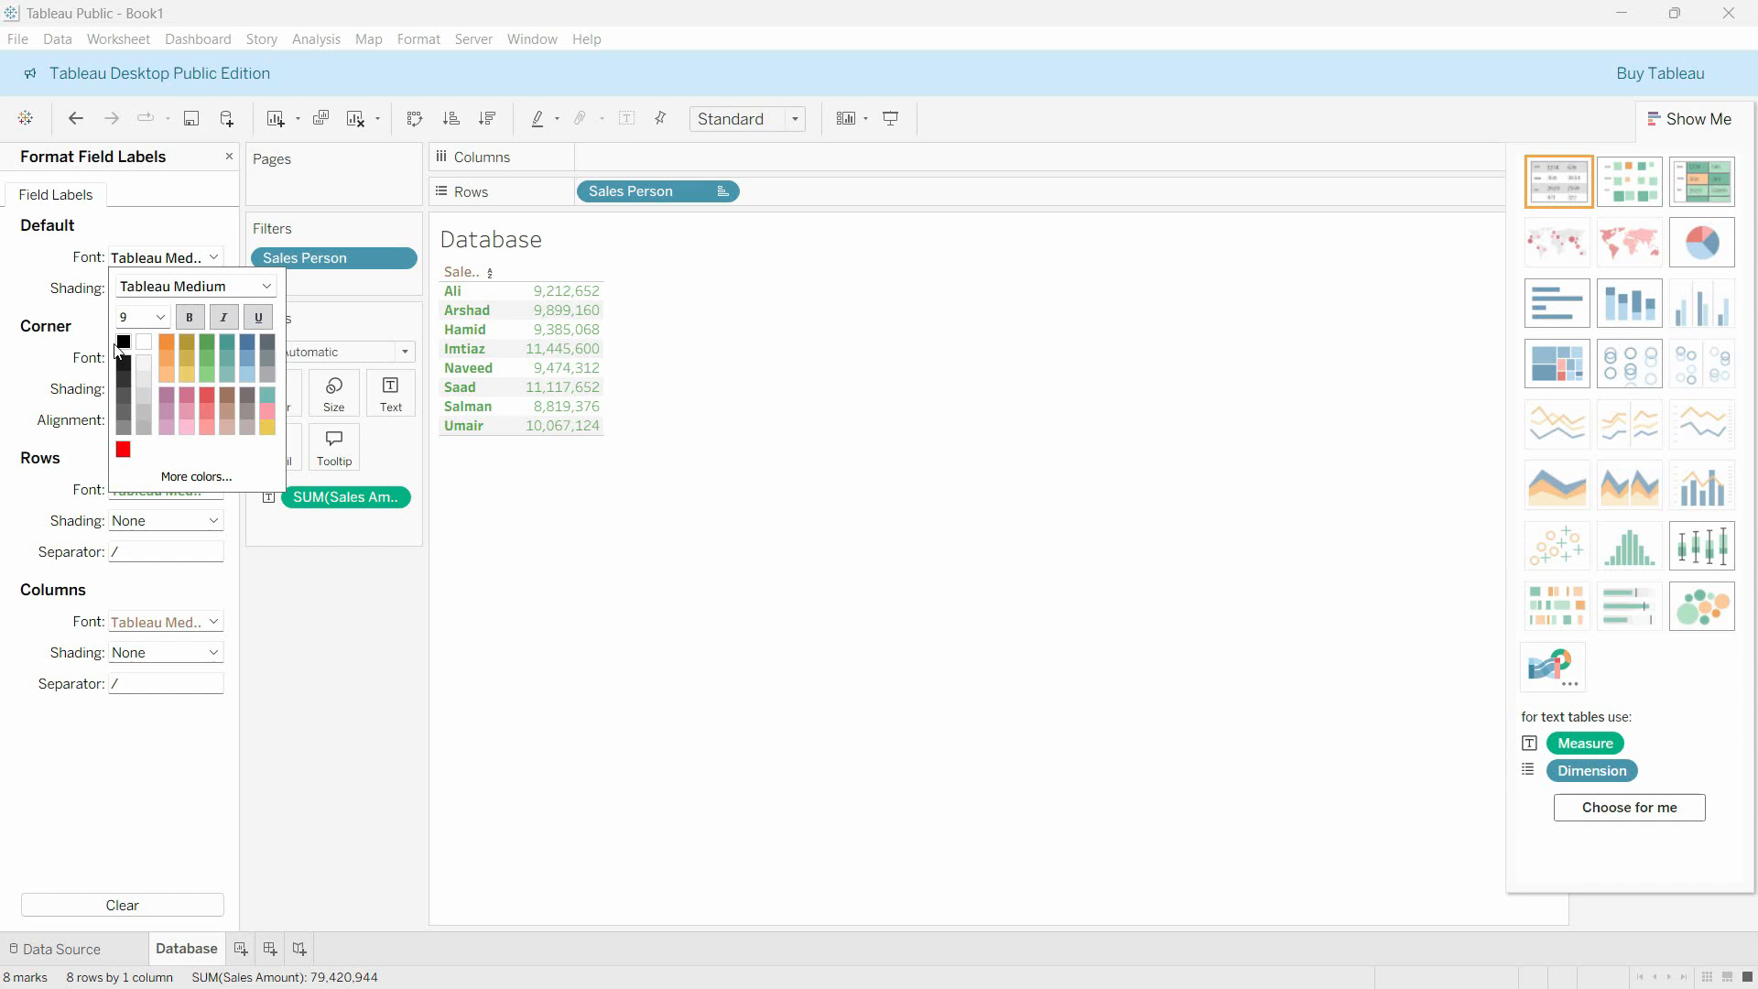
{"action": "left_click", "coordinate": [157, 292]}
{"action": "left_click", "coordinate": [158, 293]}
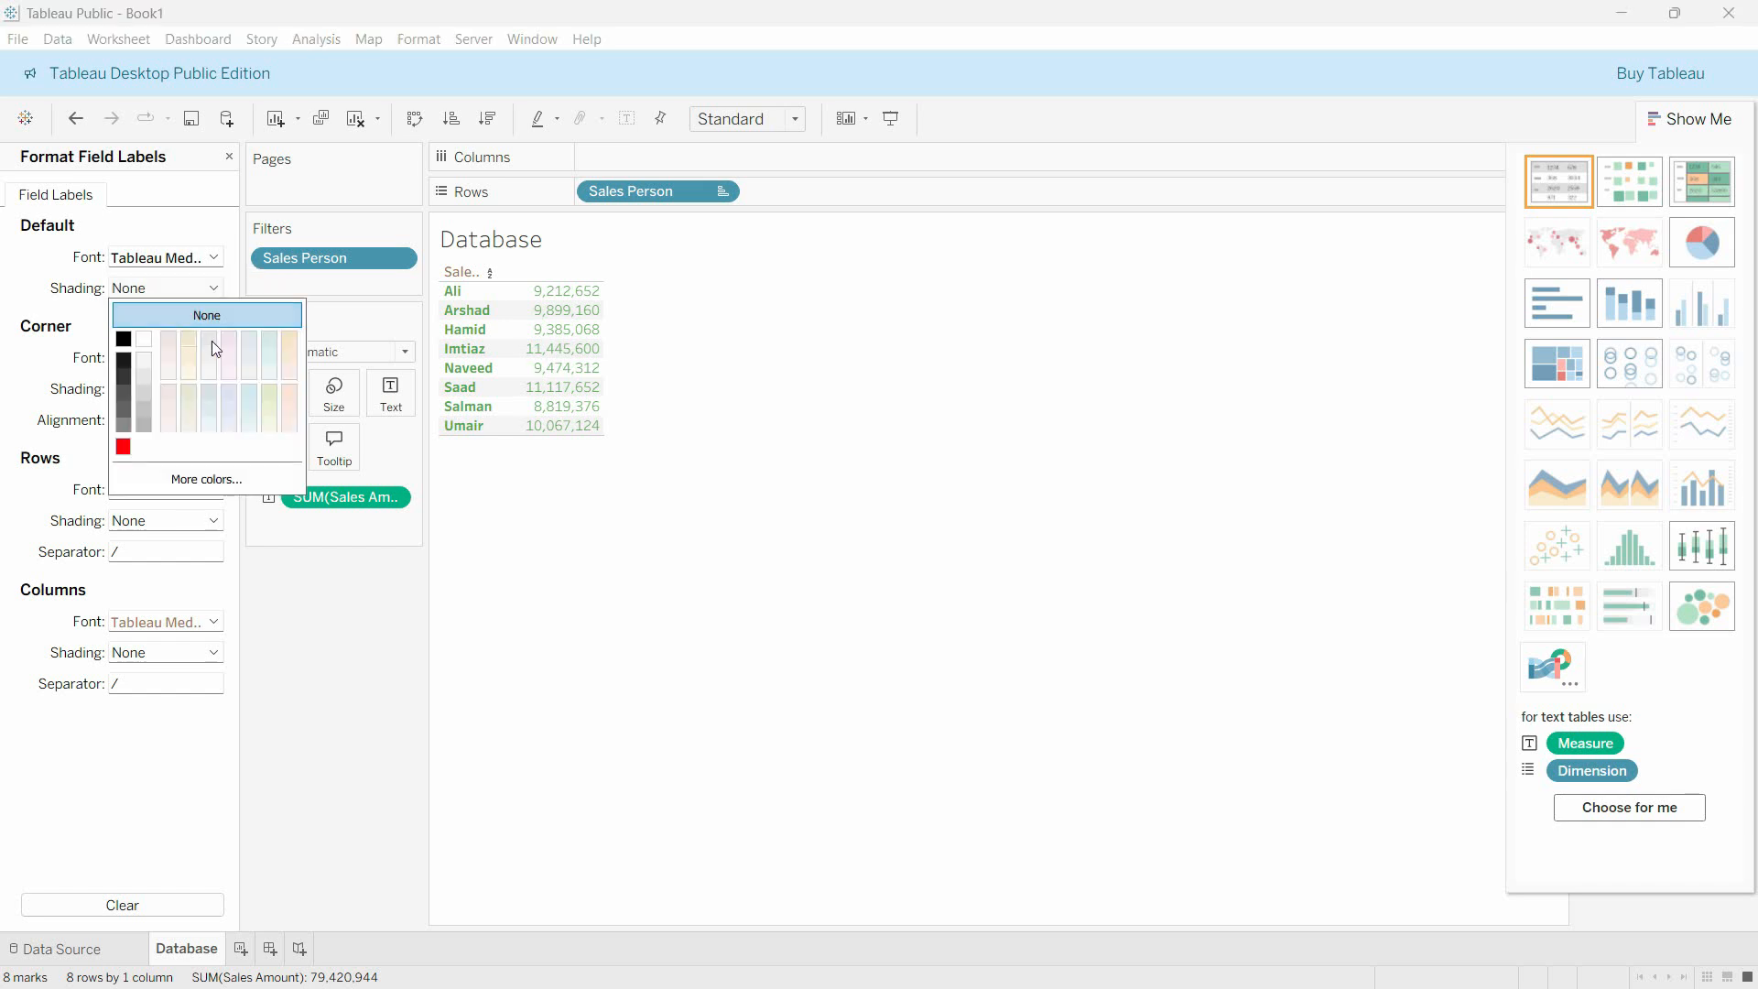
{"action": "left_click", "coordinate": [288, 340]}
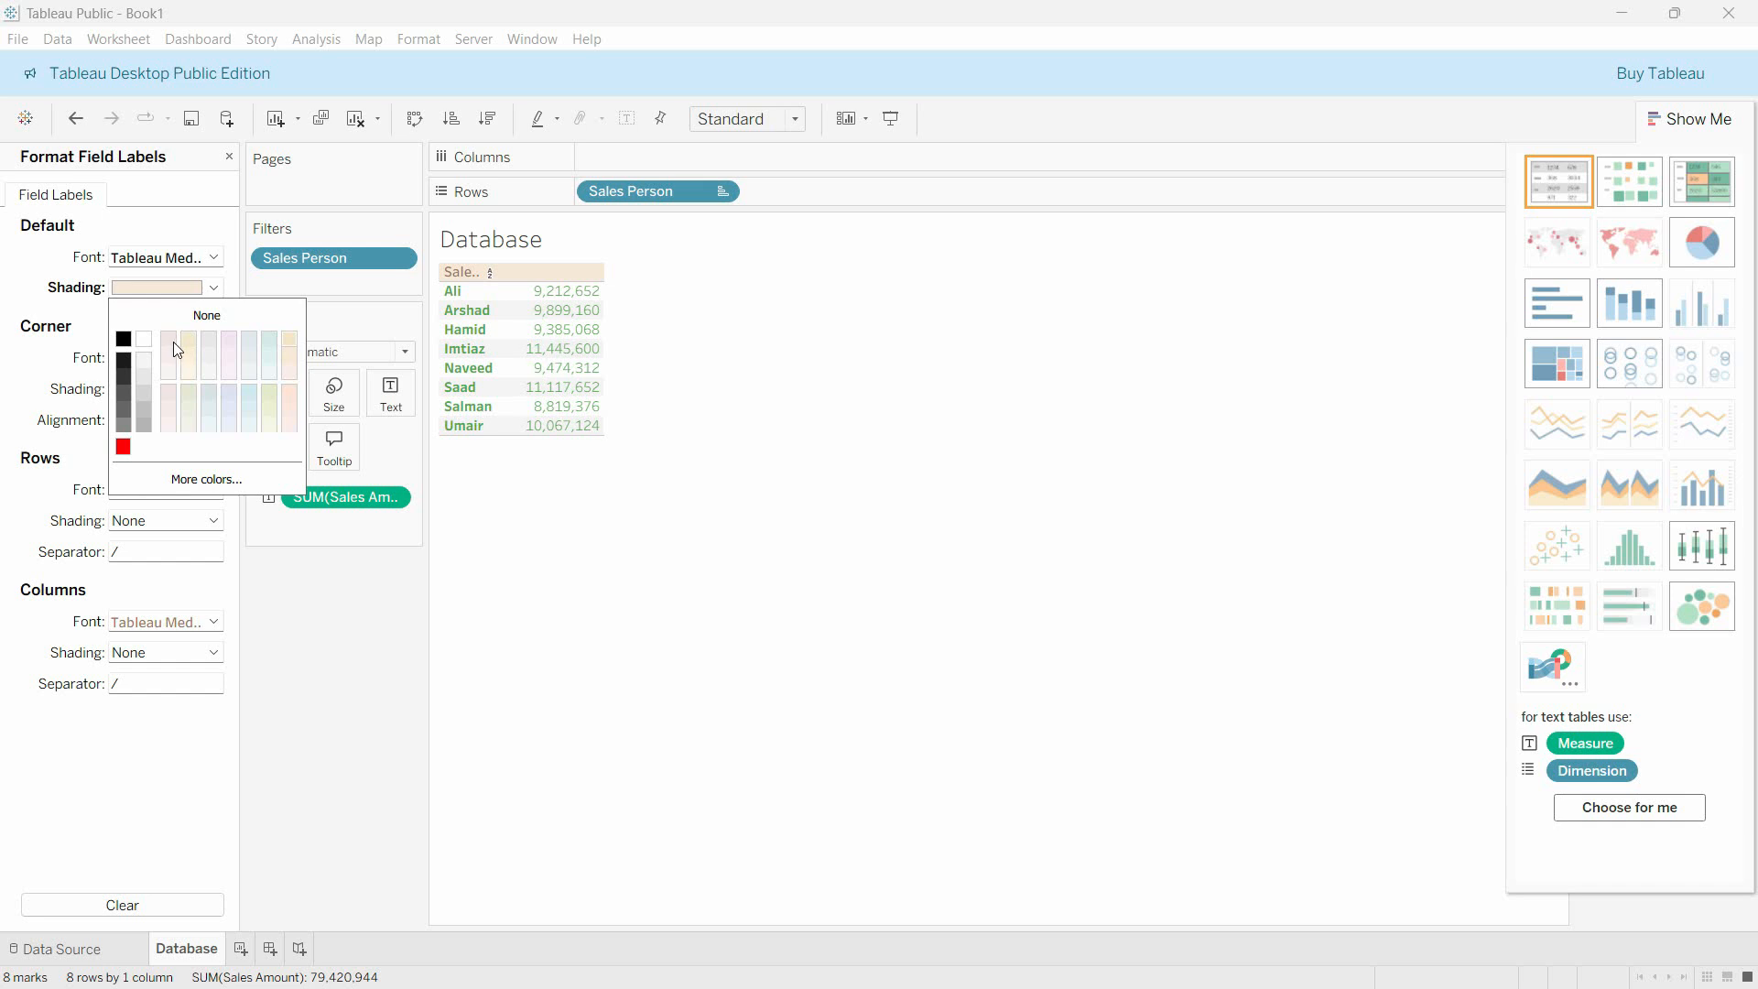
{"action": "left_click", "coordinate": [268, 340]}
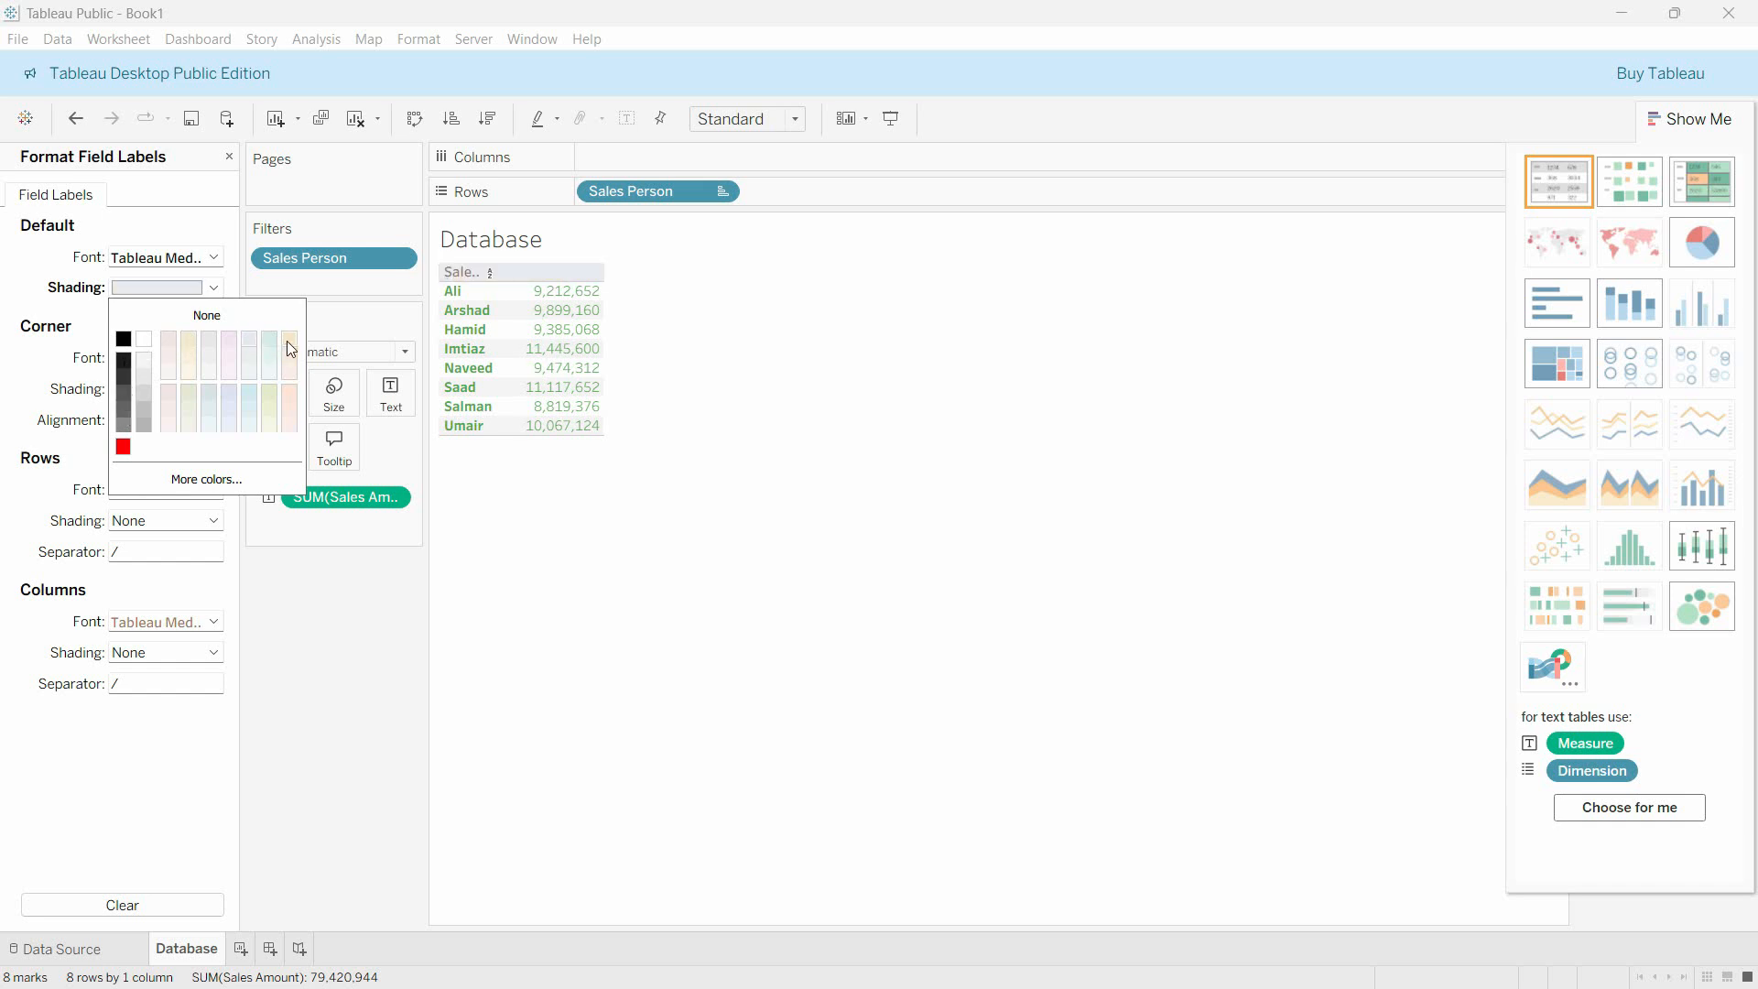
{"action": "left_click", "coordinate": [460, 273]}
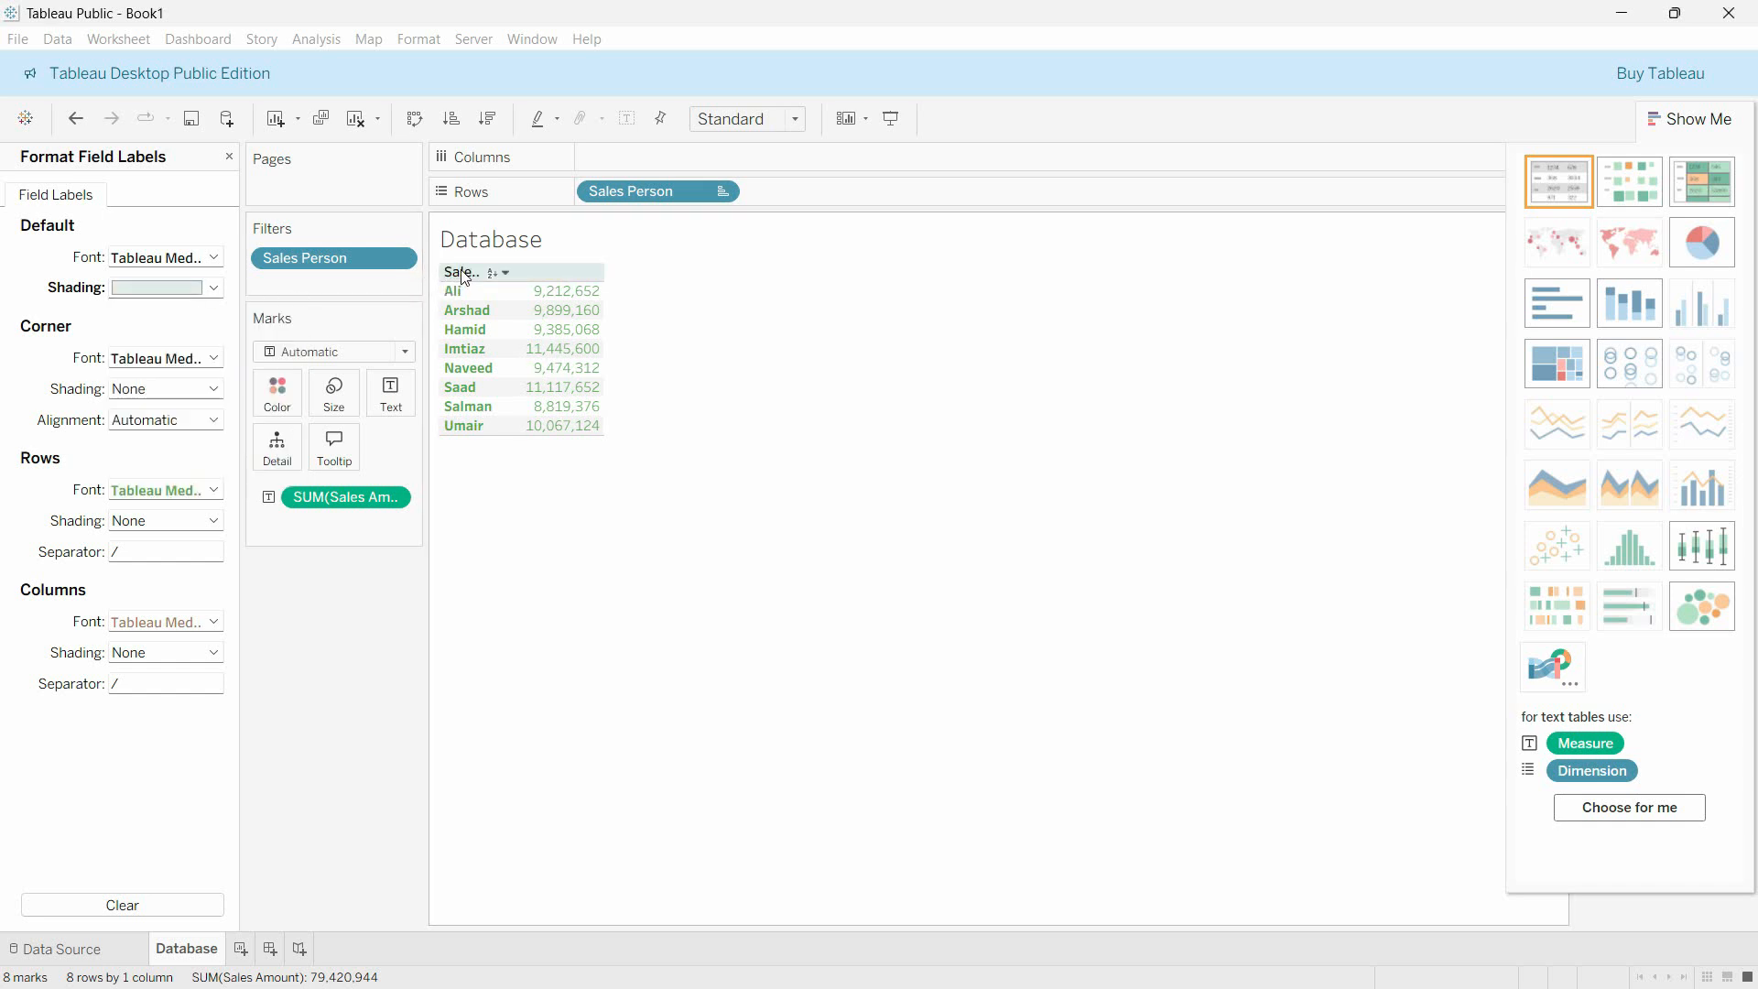
Step: Set the font color of the field labels to black
{"action": "left_click", "coordinate": [151, 624]}
{"action": "left_click", "coordinate": [124, 714]}
{"action": "left_click", "coordinate": [165, 257]}
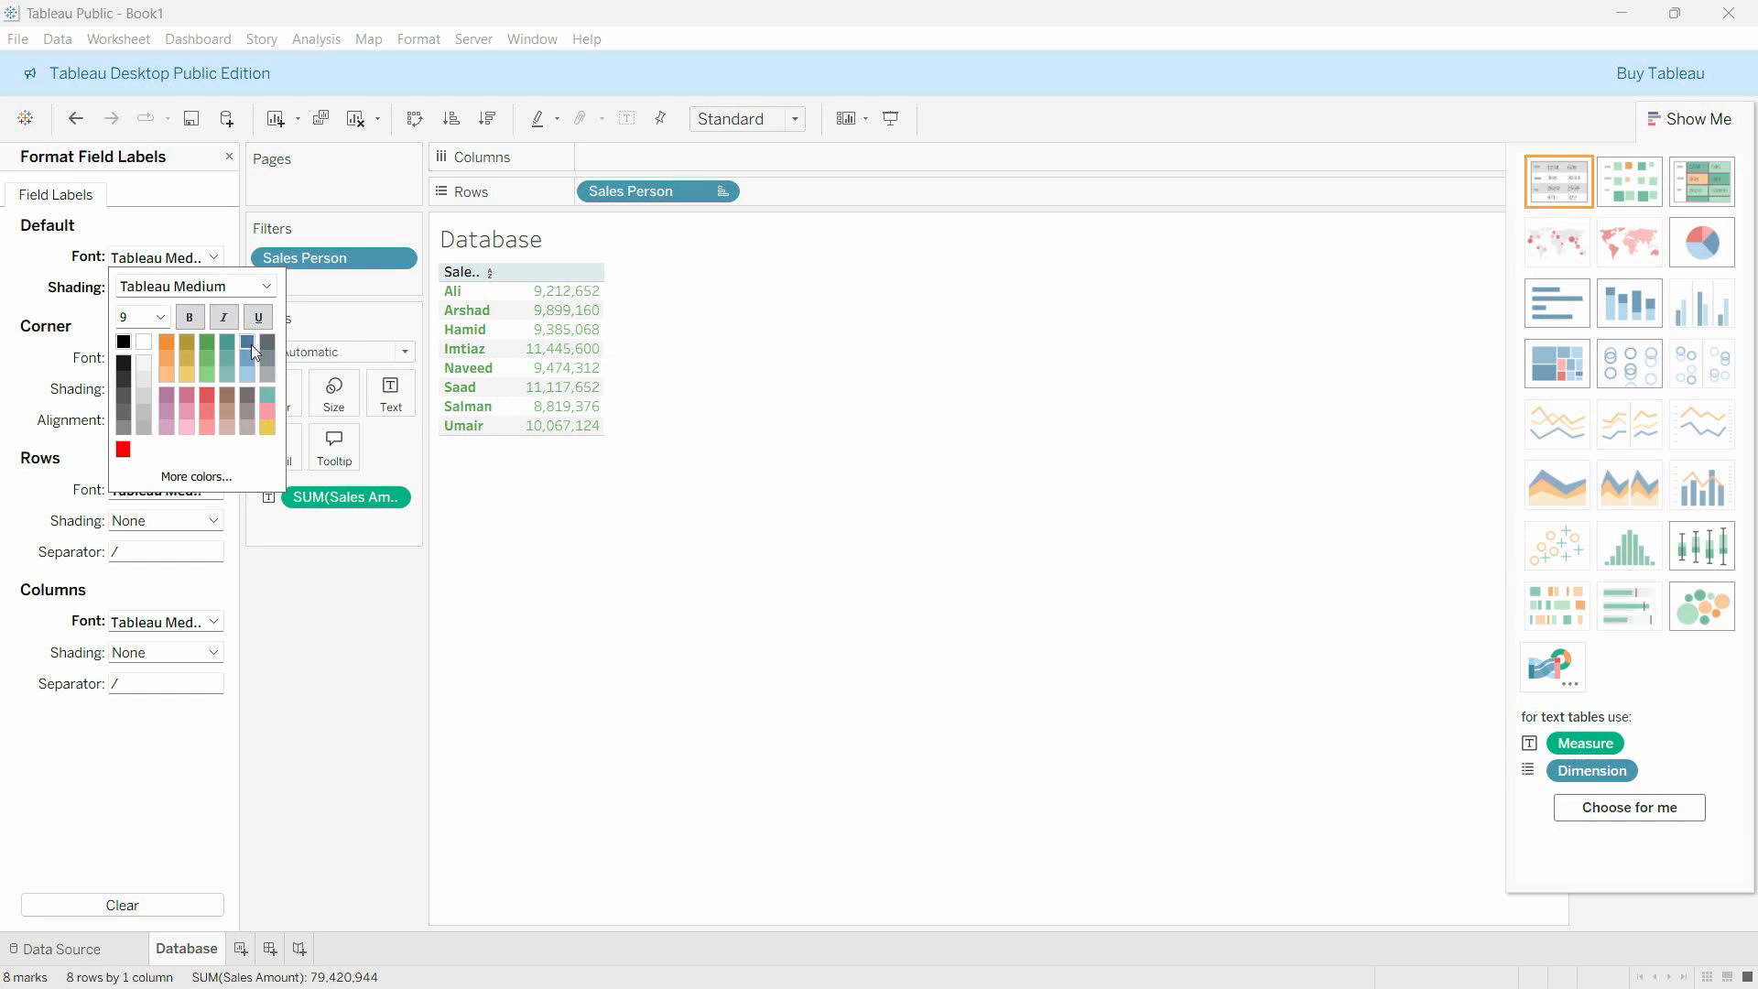
{"action": "left_click", "coordinate": [155, 264]}
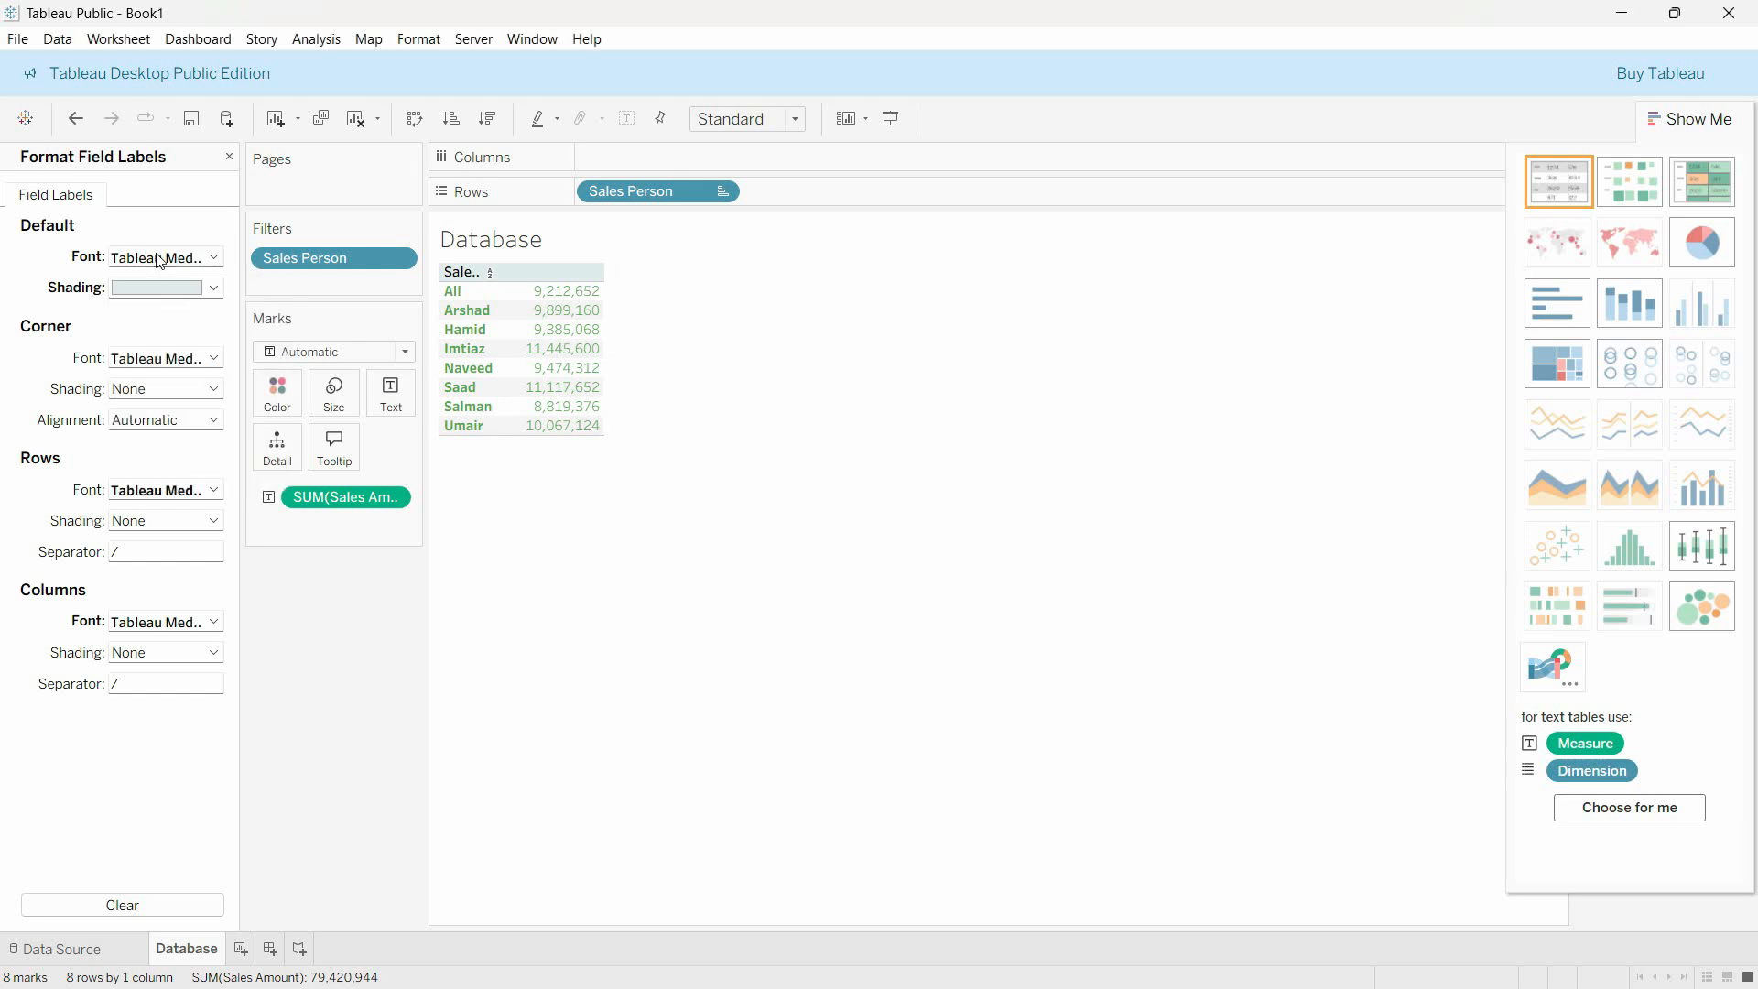
Step: Make the default field label font bold and increase its size
{"action": "left_click", "coordinate": [160, 261]}
{"action": "left_click", "coordinate": [188, 319]}
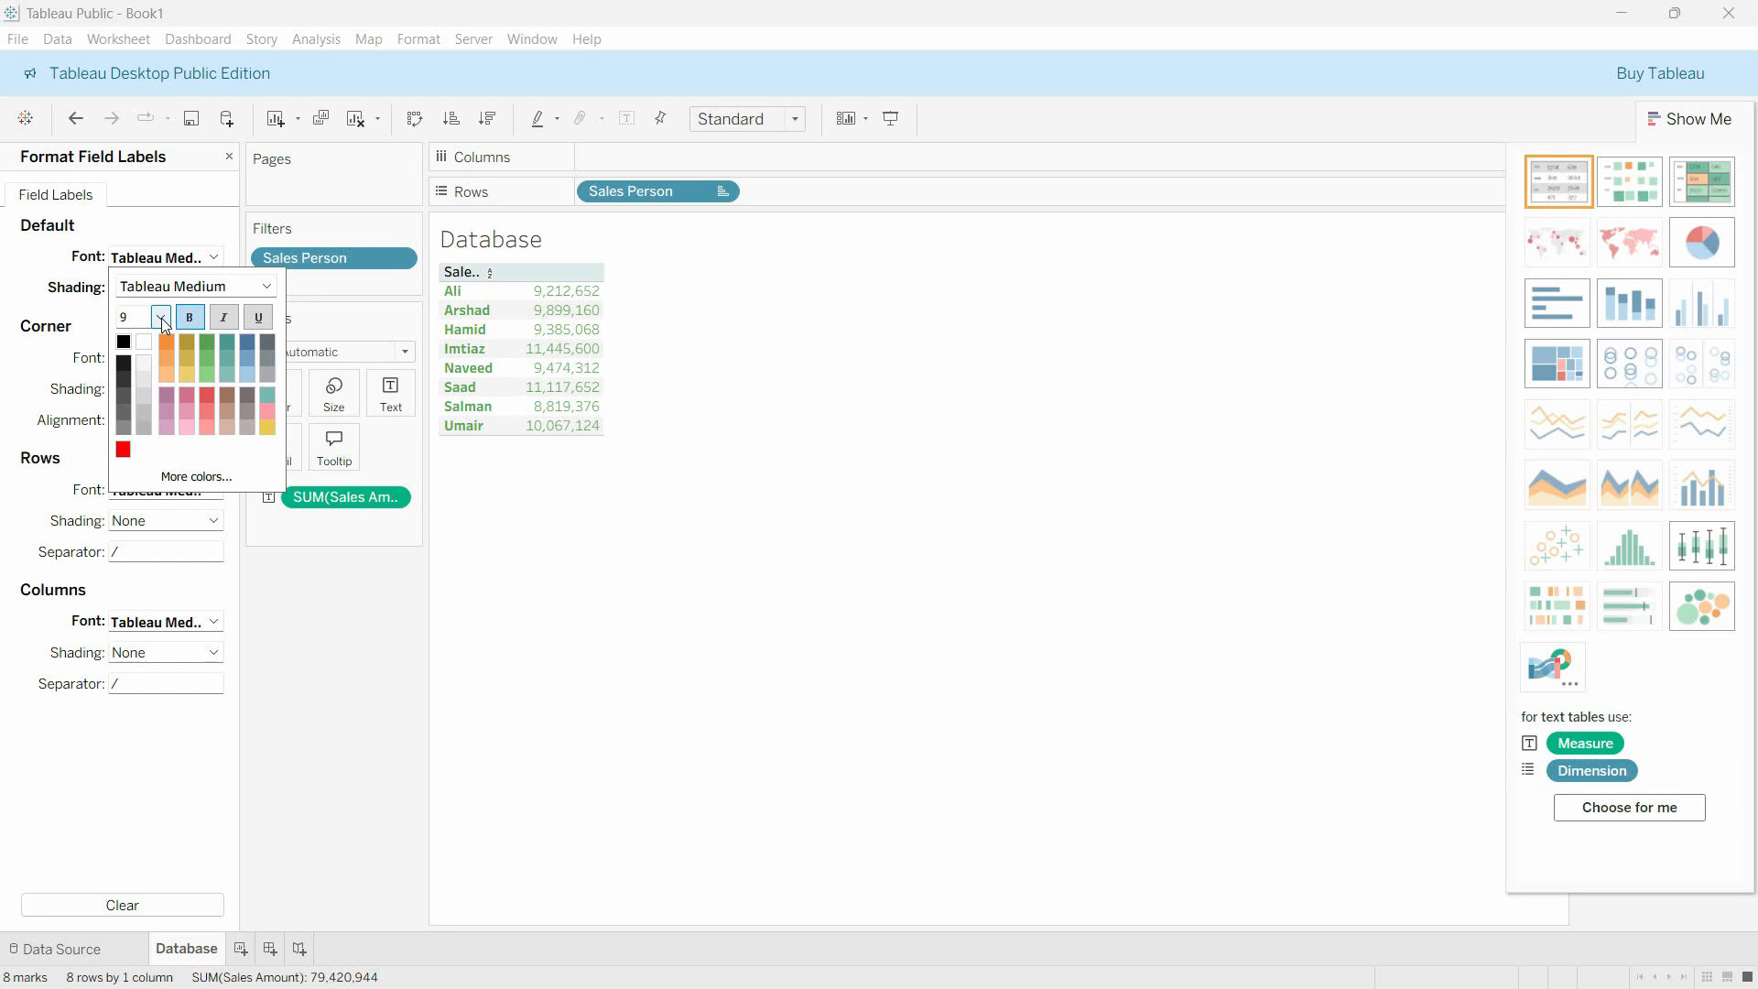
{"action": "left_click", "coordinate": [161, 317]}
{"action": "left_click", "coordinate": [124, 317]}
{"action": "left_click", "coordinate": [159, 317]}
{"action": "left_click", "coordinate": [145, 384]}
{"action": "left_click", "coordinate": [482, 284]}
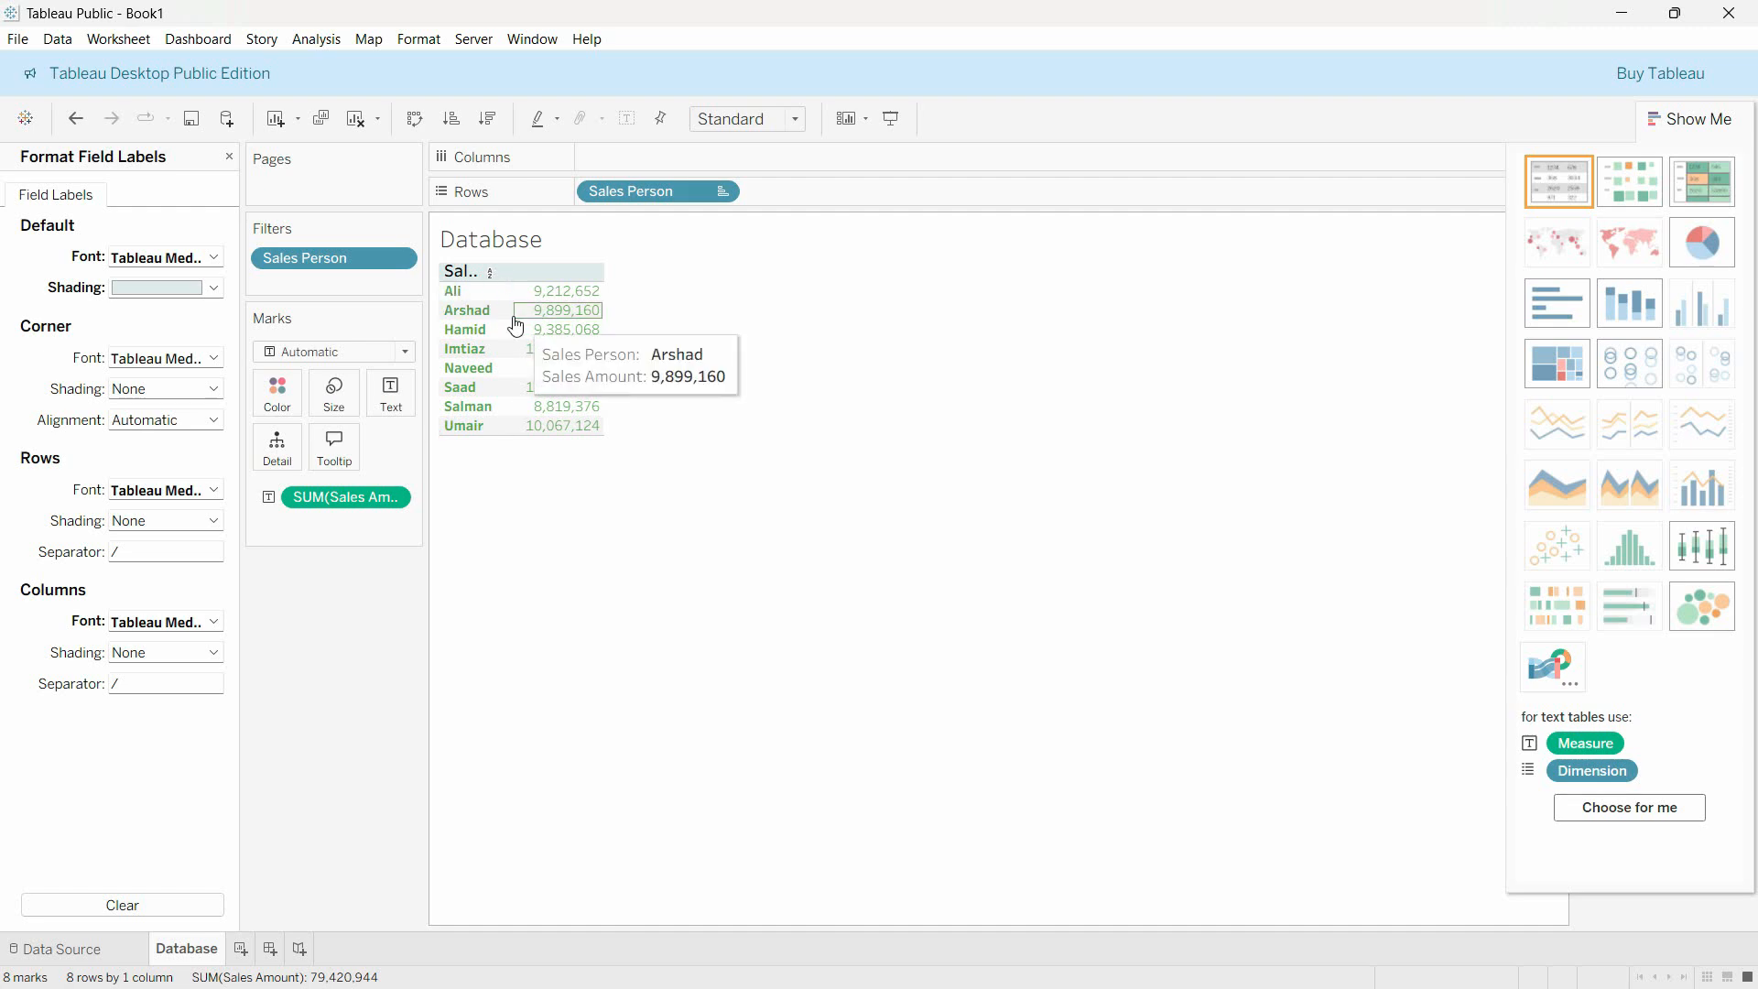
Step: Widen the Sales Person column until its full header text fits
{"action": "left_click_drag", "start_coordinate": [507, 317], "coordinate": [577, 309]}
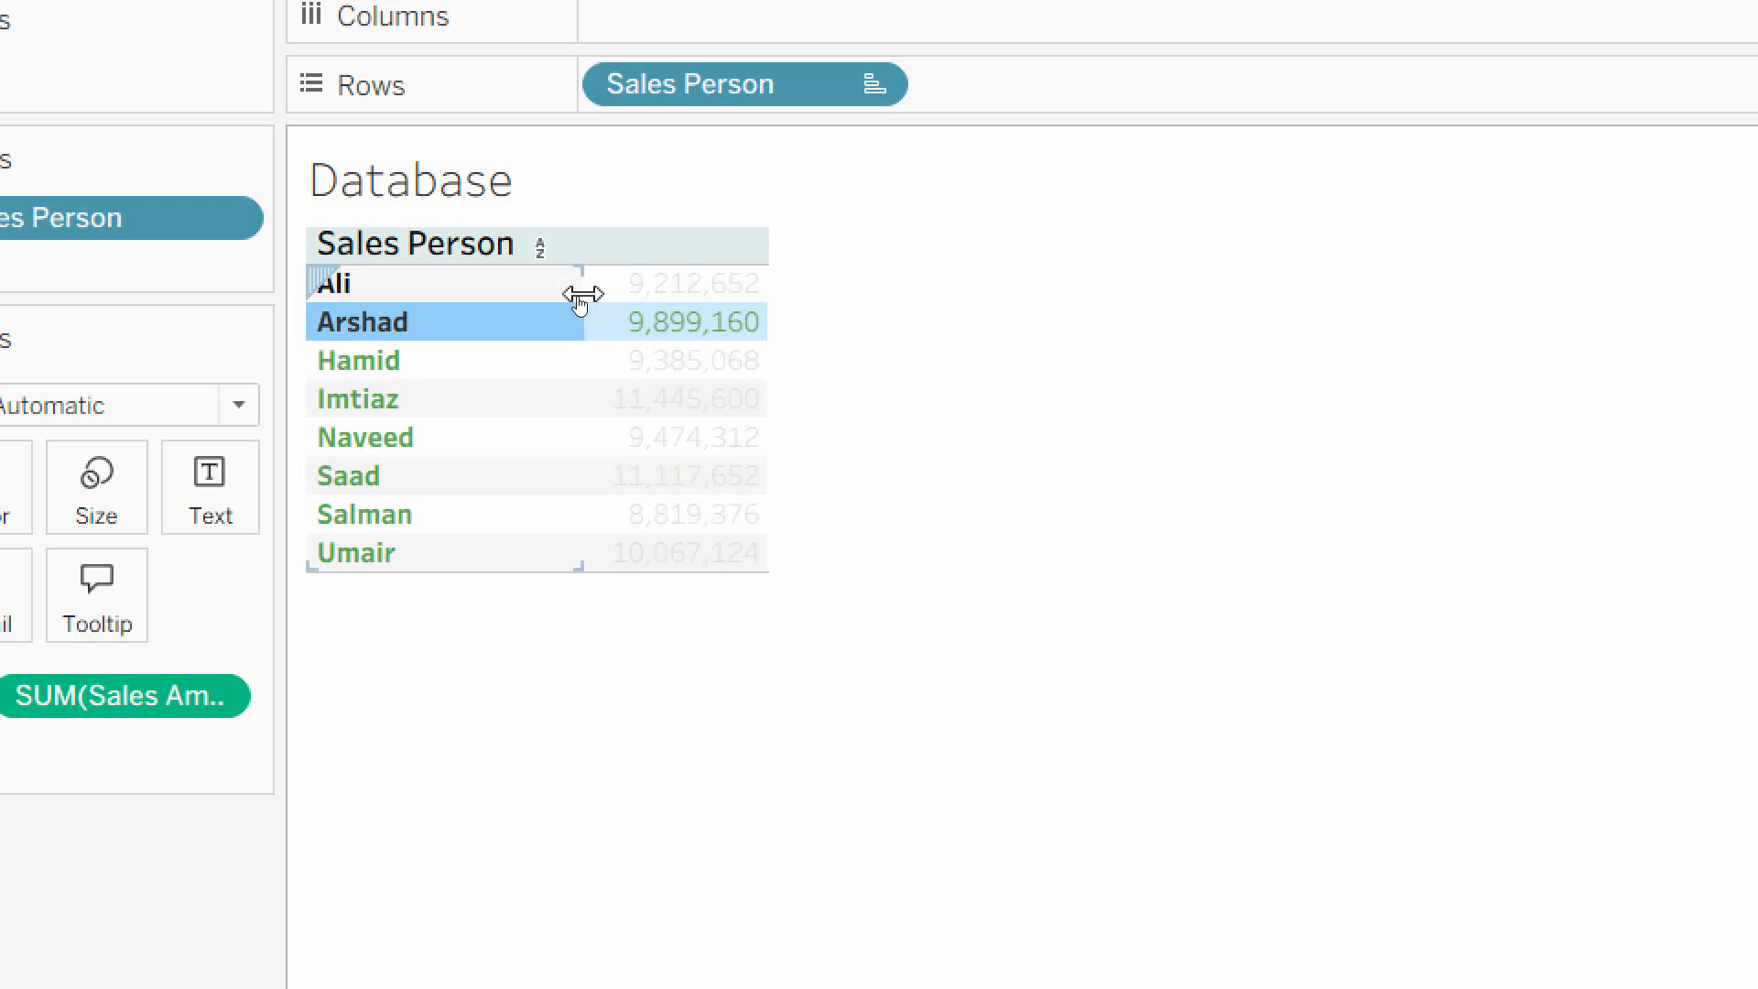
{"action": "left_click_drag", "start_coordinate": [584, 294], "coordinate": [559, 293]}
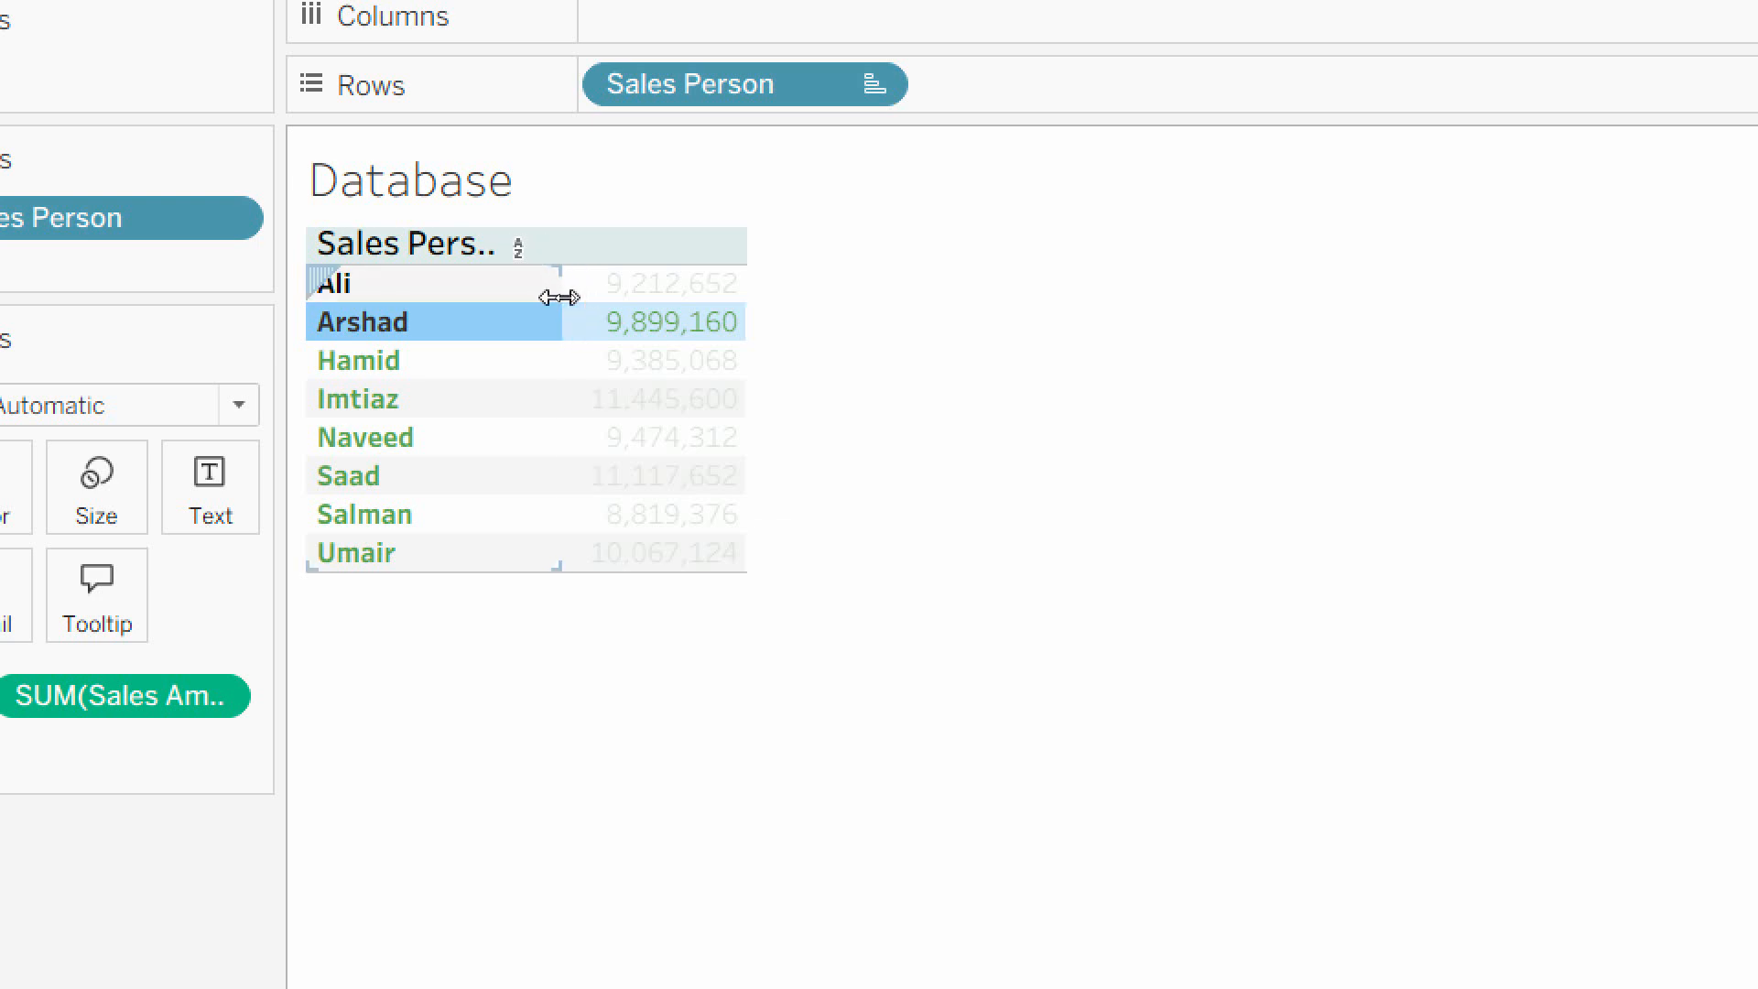
{"action": "left_click", "coordinate": [557, 297]}
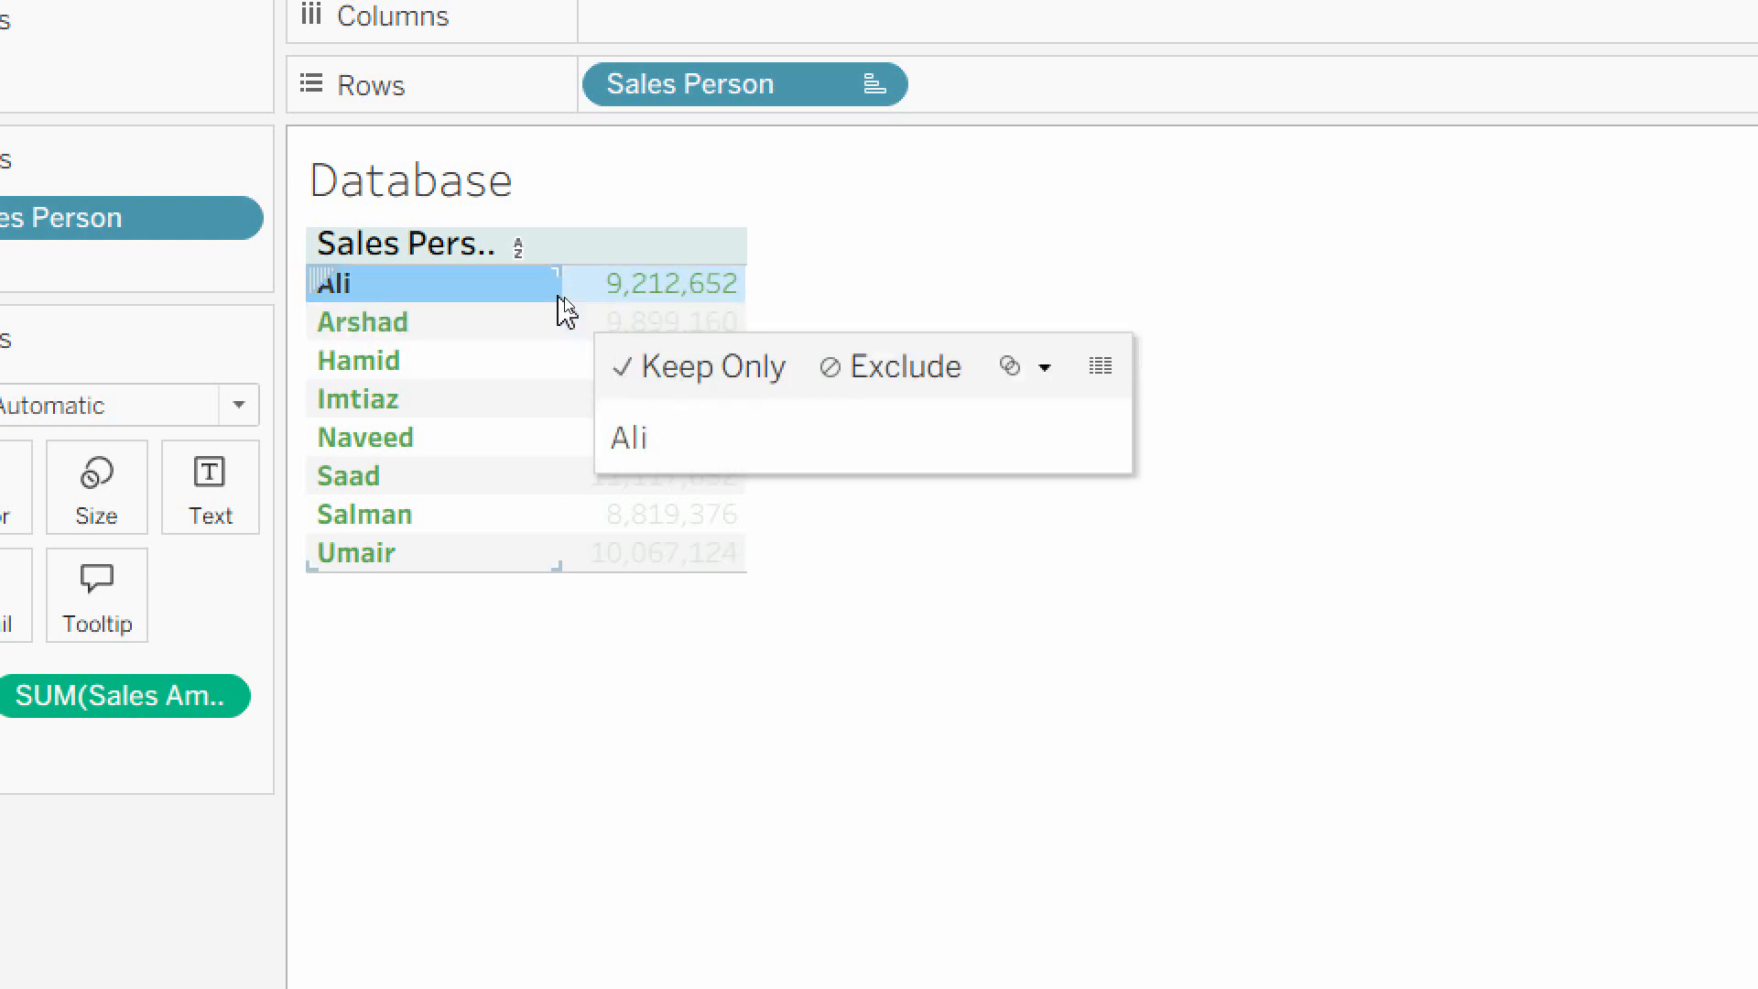
{"action": "left_click", "coordinate": [487, 247]}
{"action": "mouse_move", "coordinate": [564, 307]}
{"action": "left_mouse_down"}
{"action": "mouse_move", "coordinate": [589, 290]}
{"action": "mouse_move", "coordinate": [596, 306]}
{"action": "left_mouse_up"}
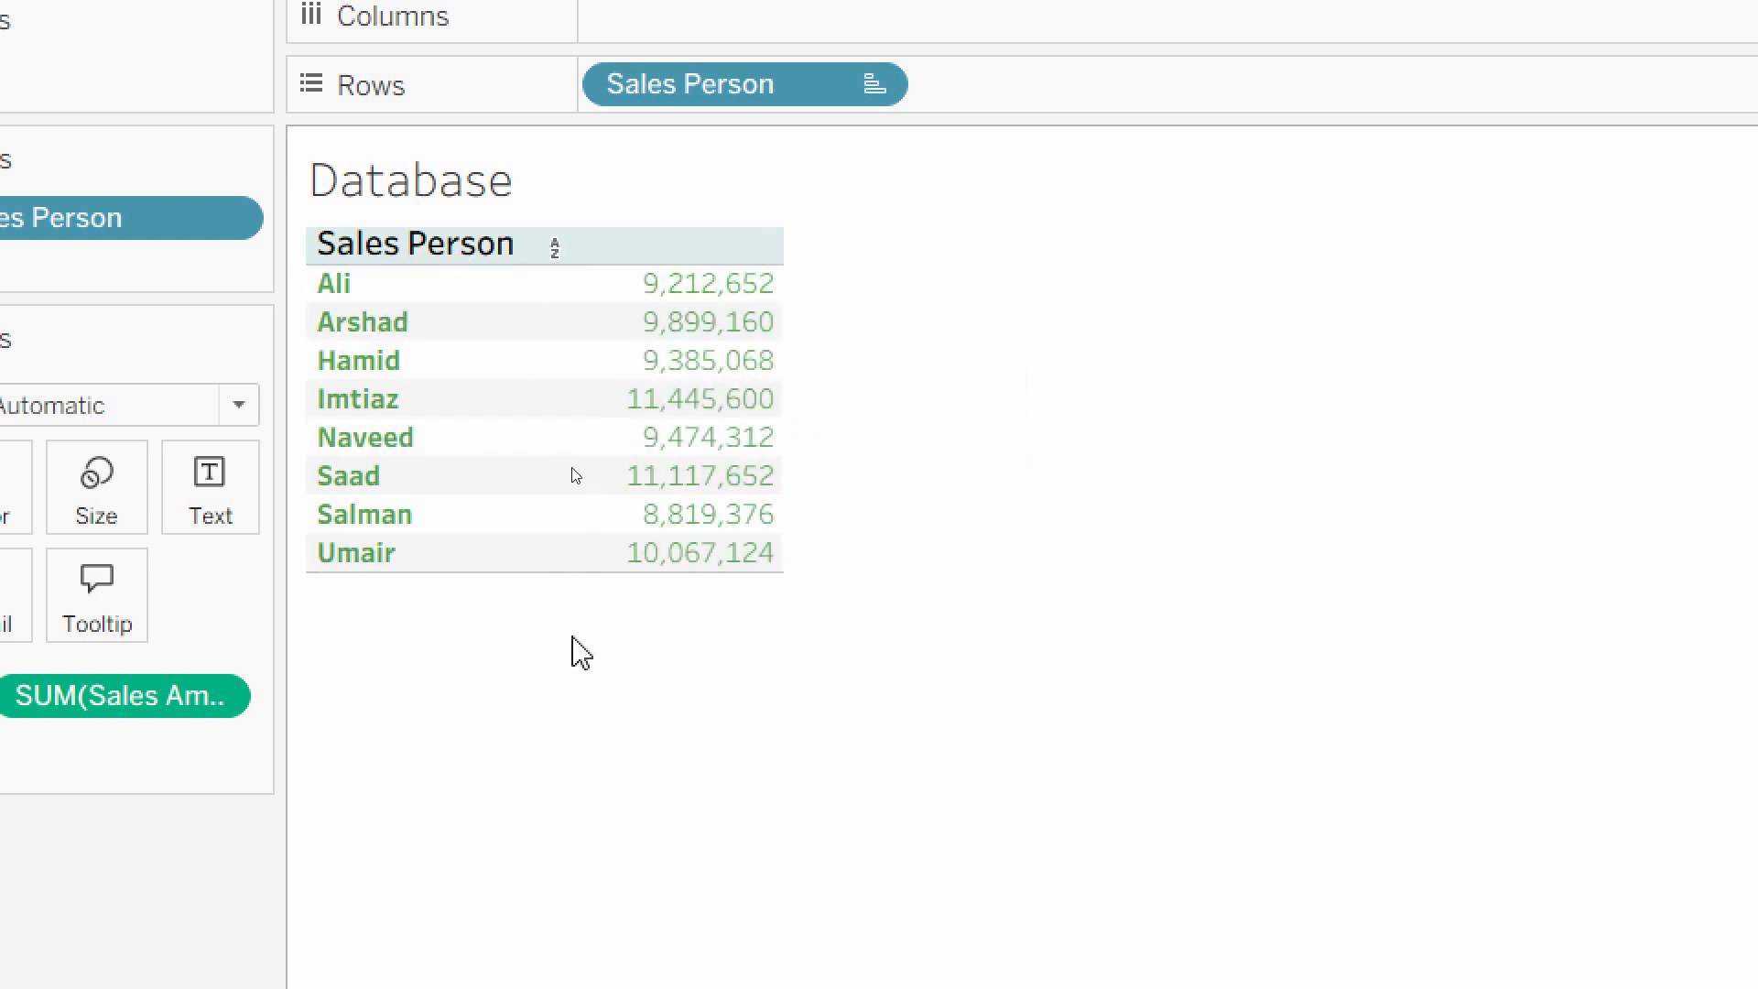
Step: Change the mark color of the sales amount values to black
{"action": "right_click", "coordinate": [676, 363]}
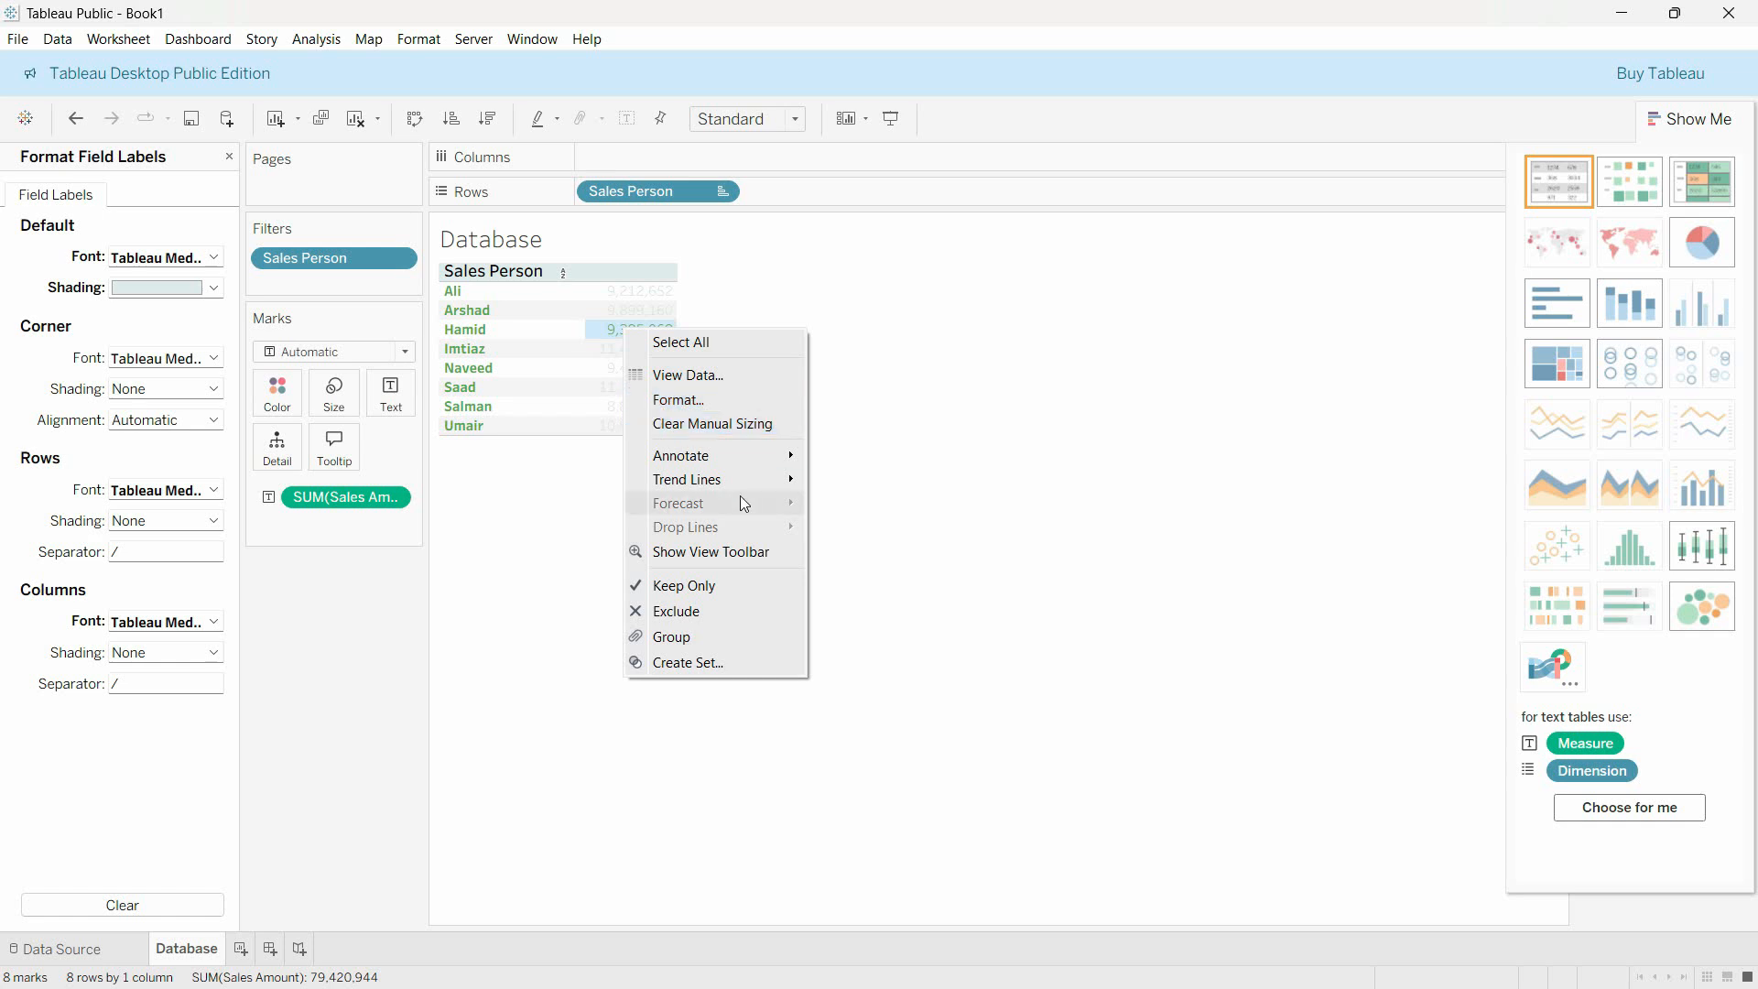
{"action": "left_click", "coordinate": [678, 400]}
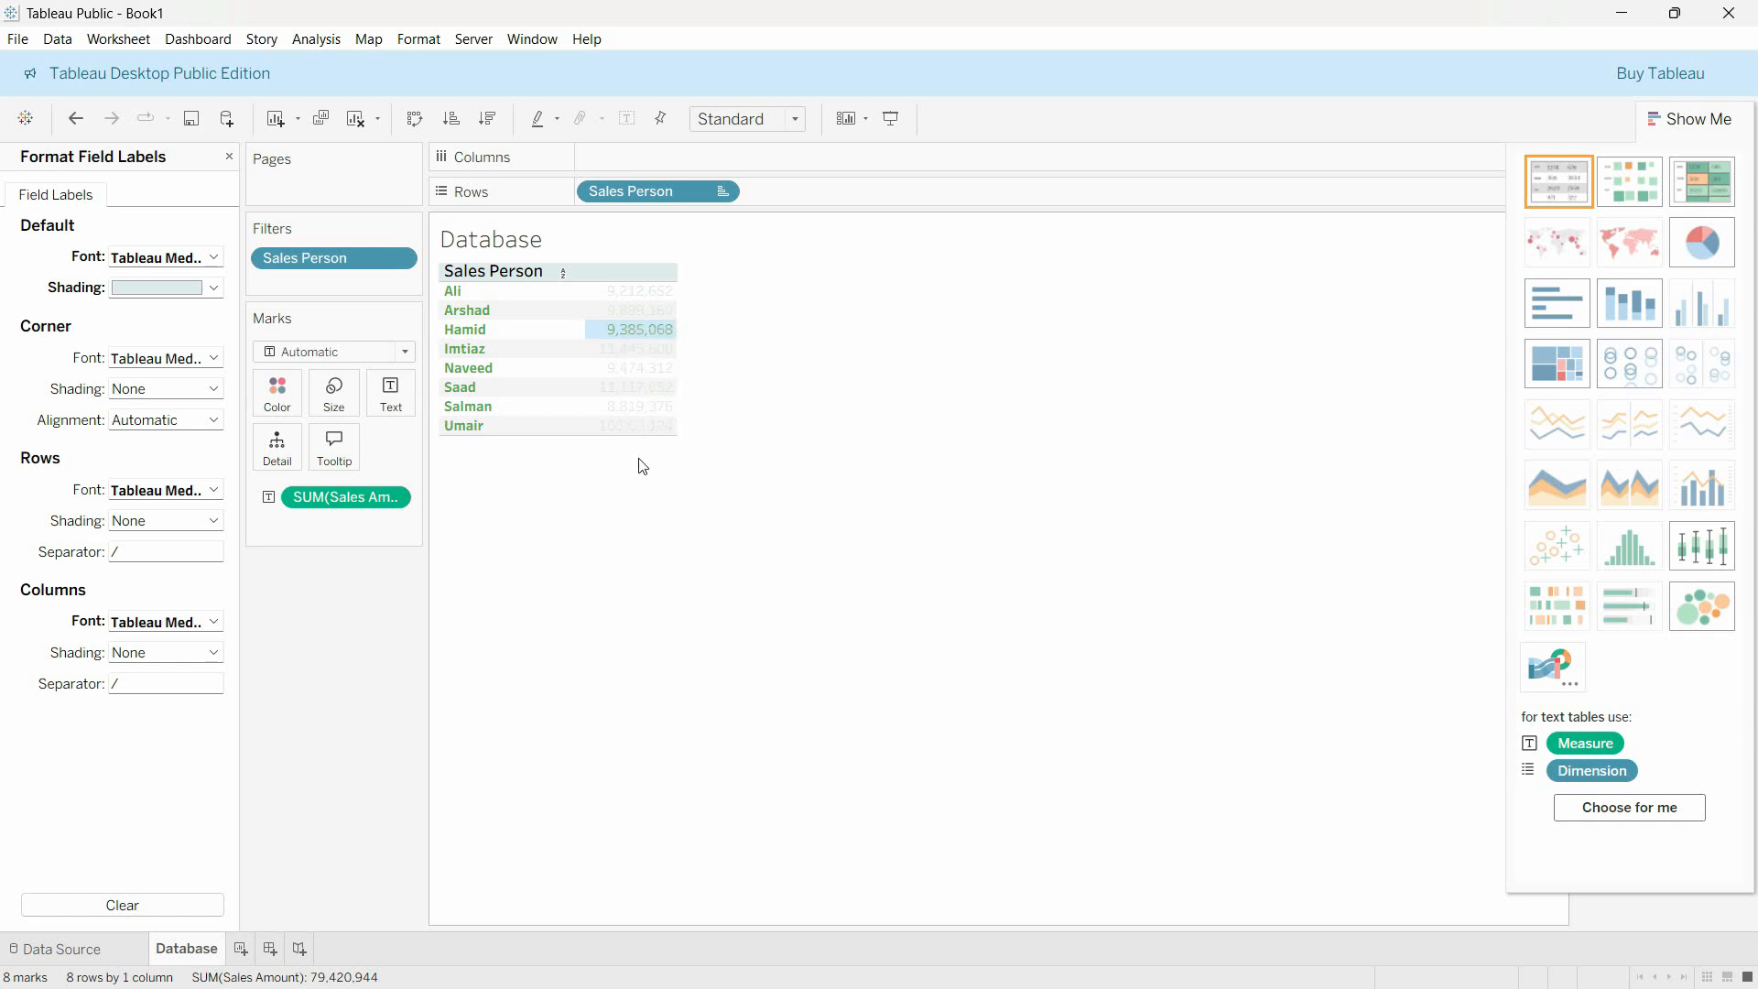
{"action": "left_click", "coordinate": [277, 392]}
{"action": "left_click", "coordinate": [285, 457]}
{"action": "left_click", "coordinate": [655, 506]}
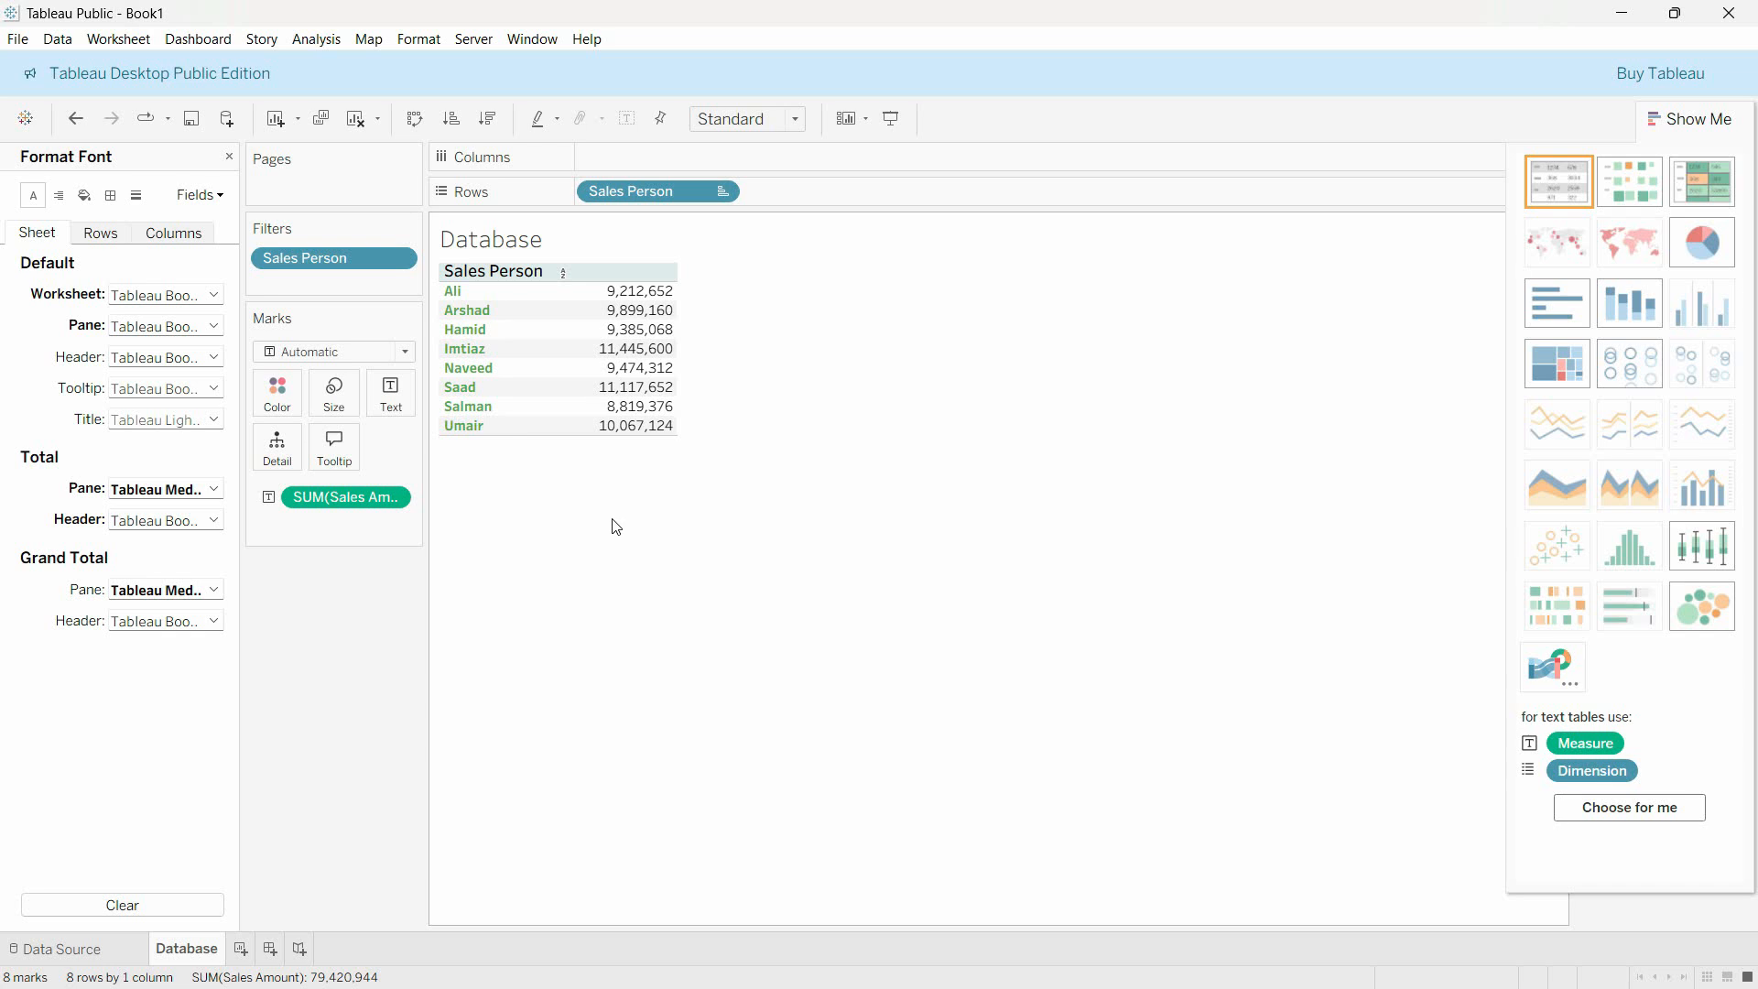
Step: Set the default header font color of the rows to blue
{"action": "left_click", "coordinate": [110, 238]}
{"action": "left_click", "coordinate": [183, 361]}
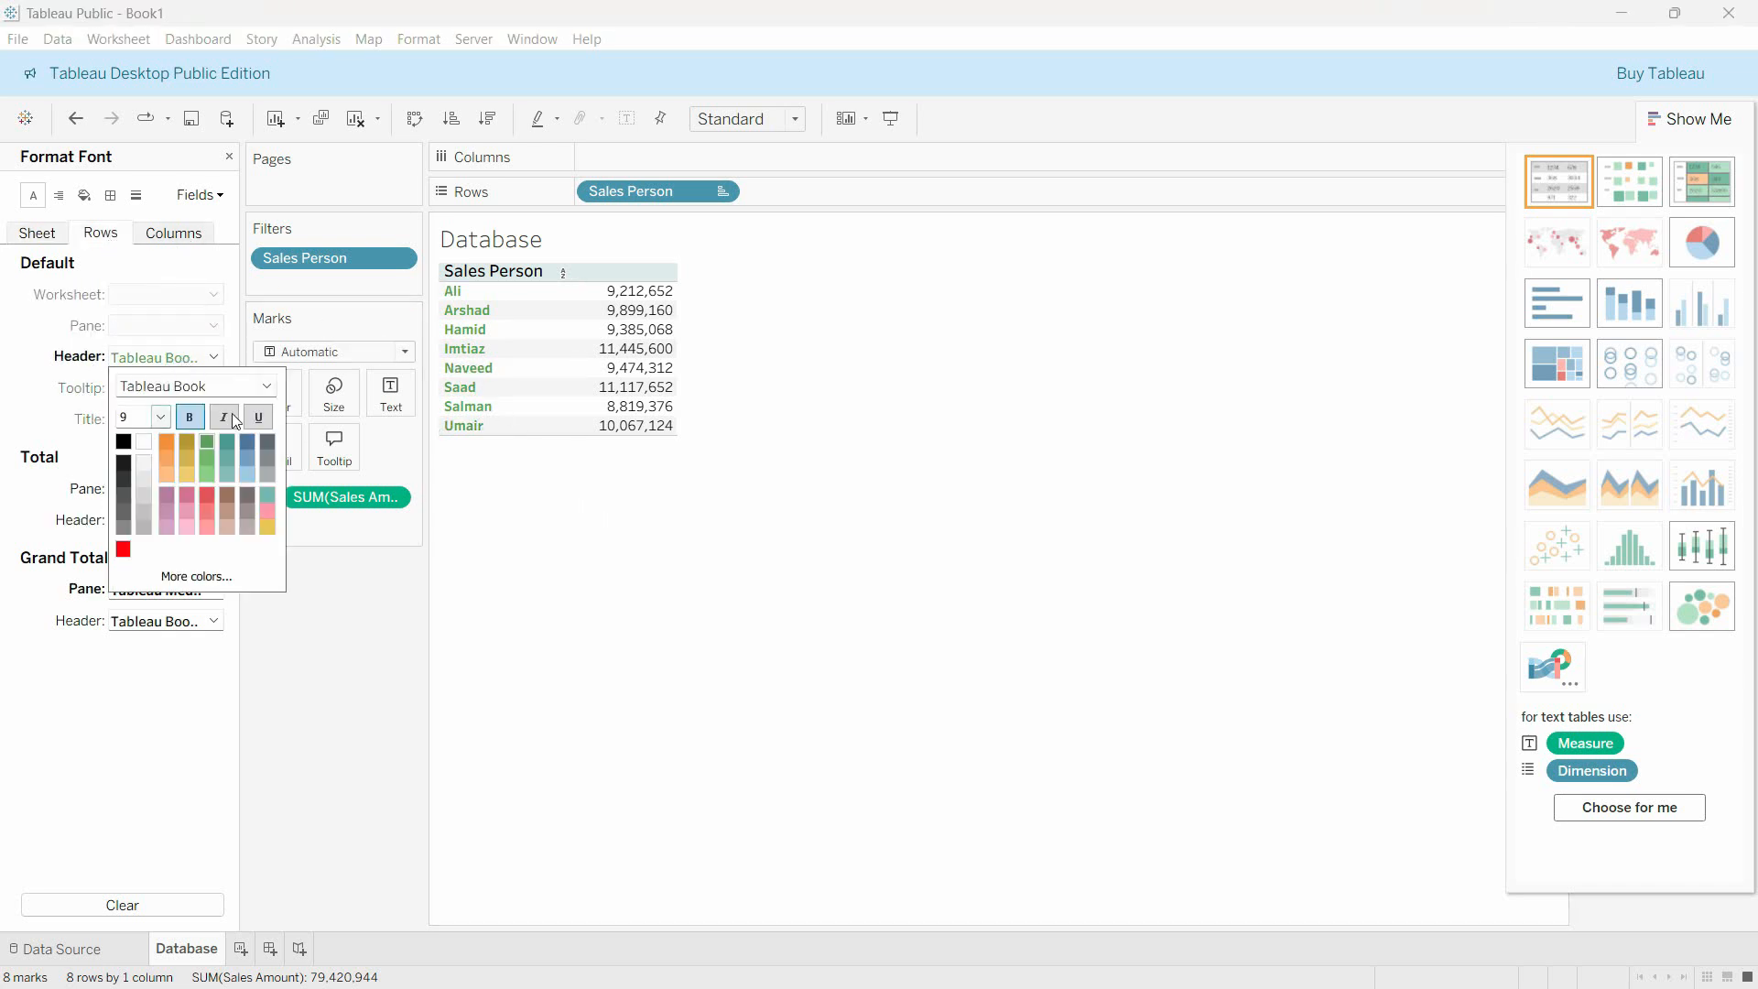
{"action": "left_click", "coordinate": [247, 447]}
Step: Slightly enlarge the sales amount values by increasing the mark size
{"action": "left_click", "coordinate": [334, 392]}
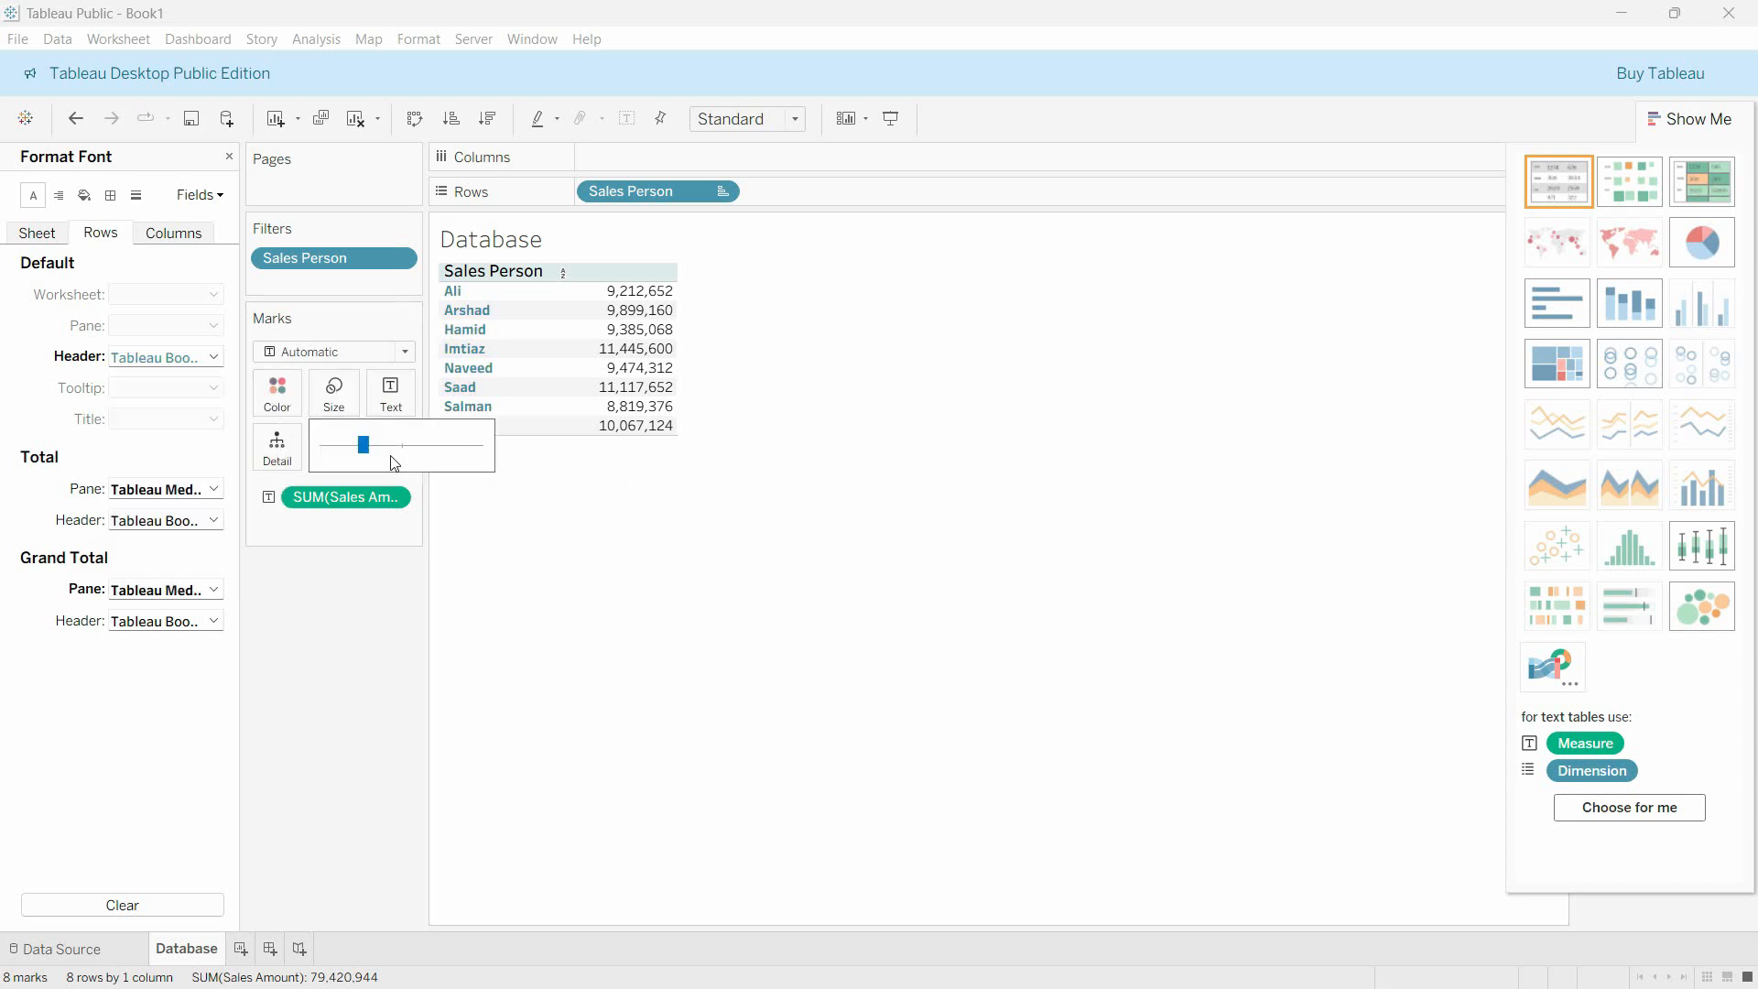
{"action": "mouse_move", "coordinate": [380, 451]}
{"action": "left_mouse_down"}
{"action": "mouse_move", "coordinate": [404, 449]}
{"action": "mouse_move", "coordinate": [388, 443]}
{"action": "left_mouse_up"}
{"action": "left_click", "coordinate": [706, 299]}
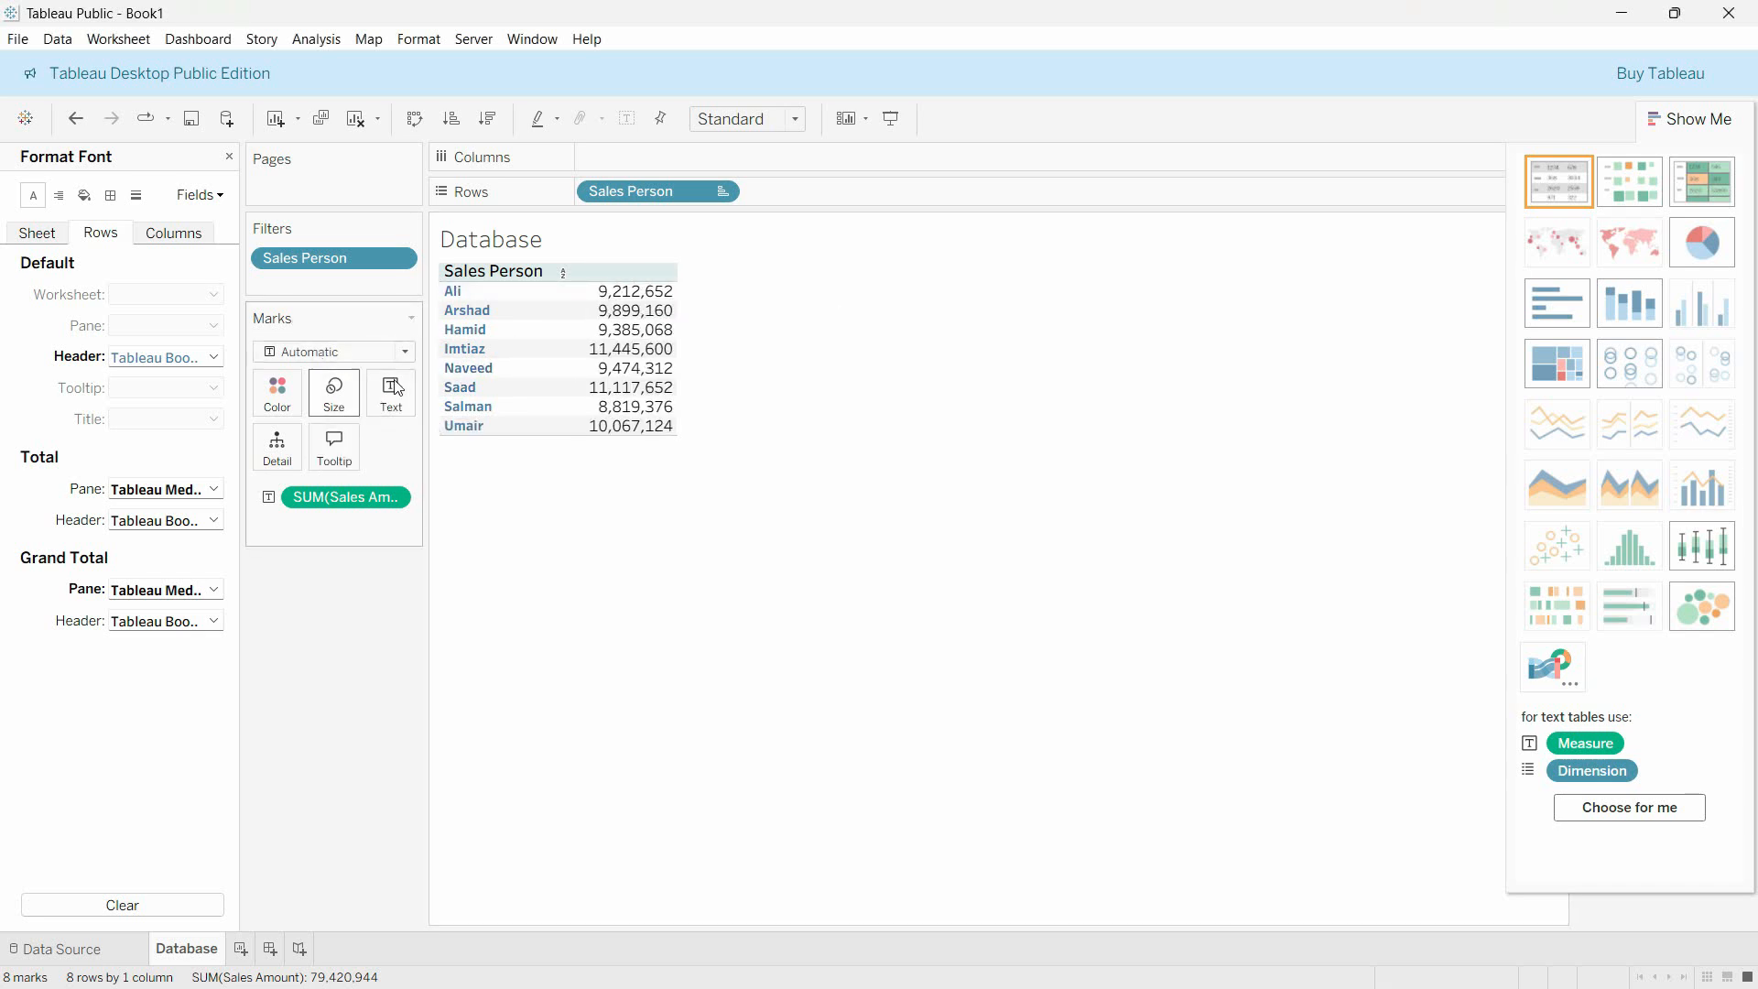
{"action": "left_click", "coordinate": [334, 393]}
Step: Keep the vertical alignment of the sales amount text automatic and turn its text wrapping on
{"action": "left_click", "coordinate": [391, 395]}
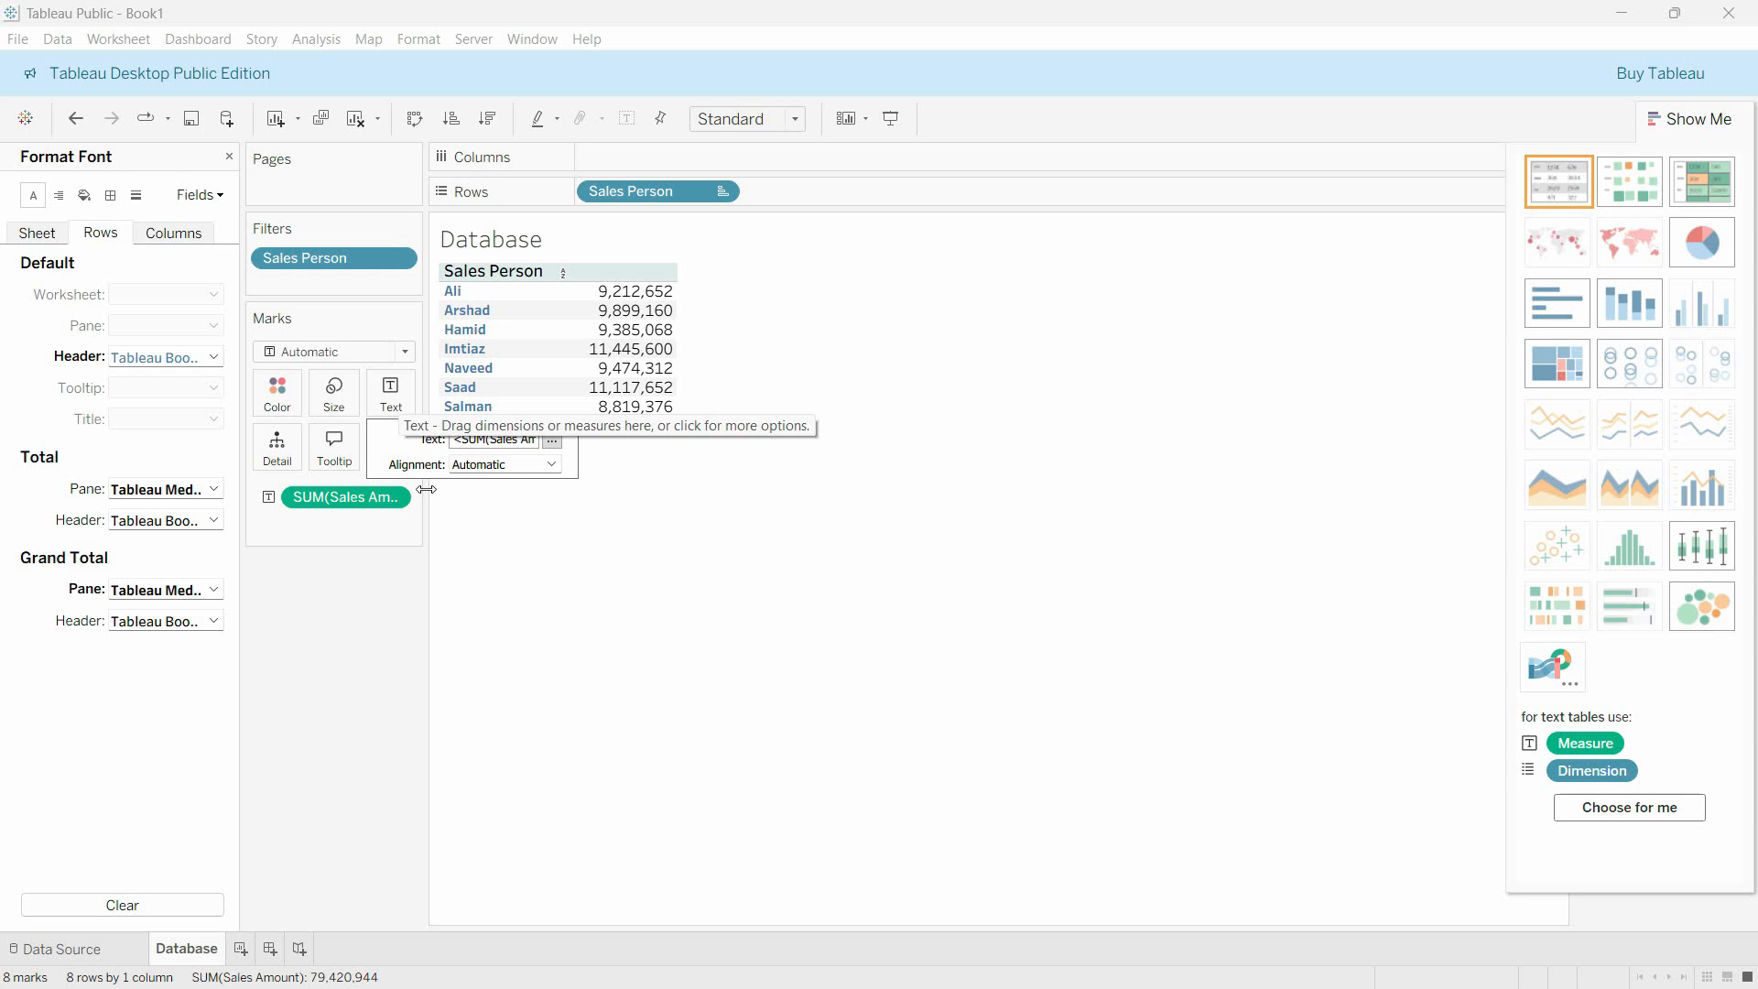
{"action": "left_click", "coordinate": [400, 411]}
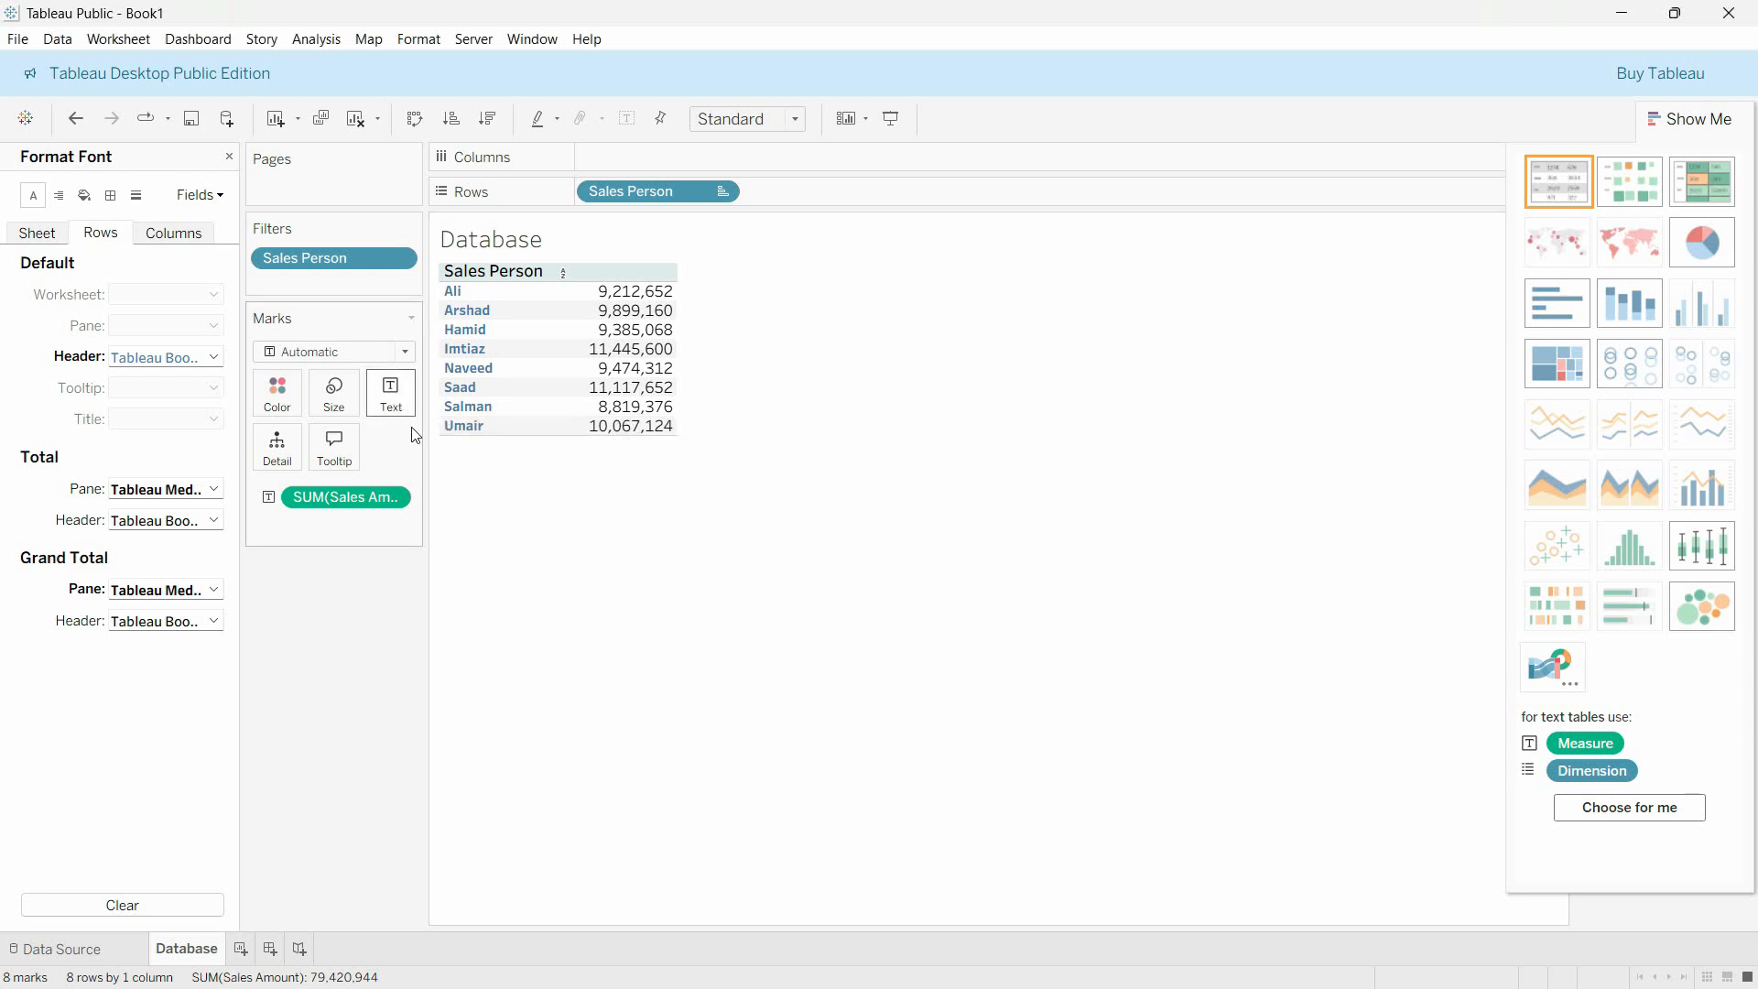
{"action": "left_click", "coordinate": [396, 403]}
{"action": "left_click", "coordinate": [539, 467]}
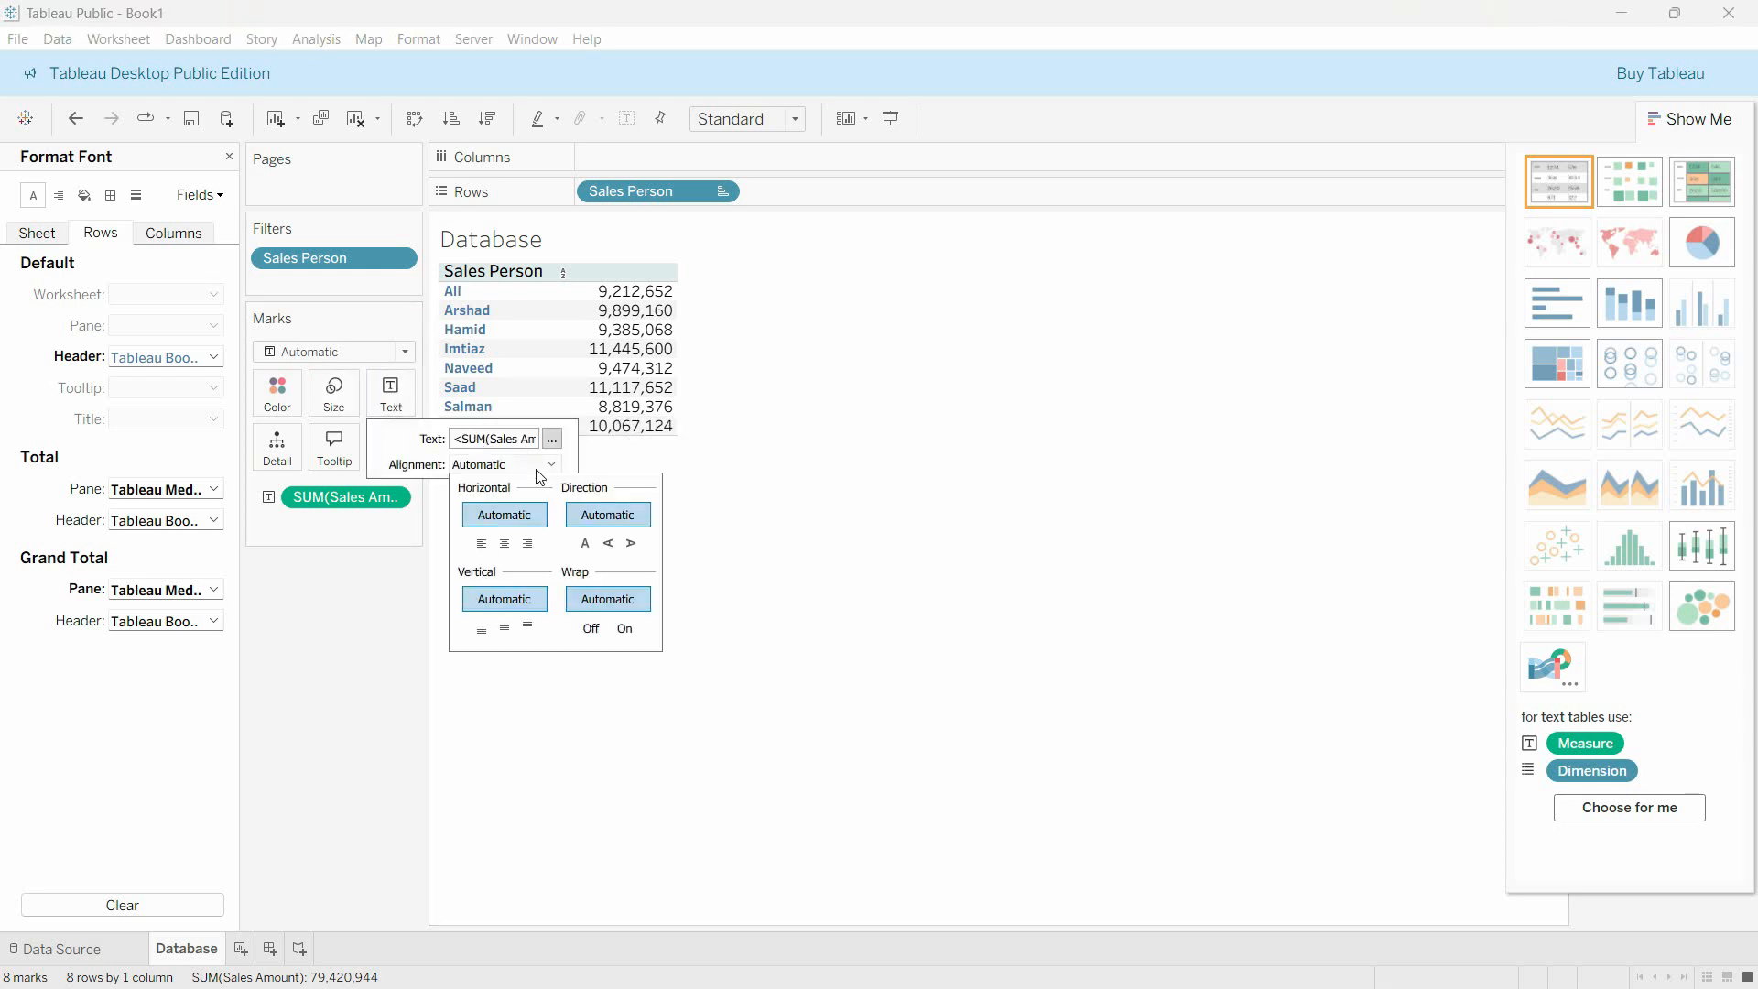
{"action": "left_click", "coordinate": [504, 608]}
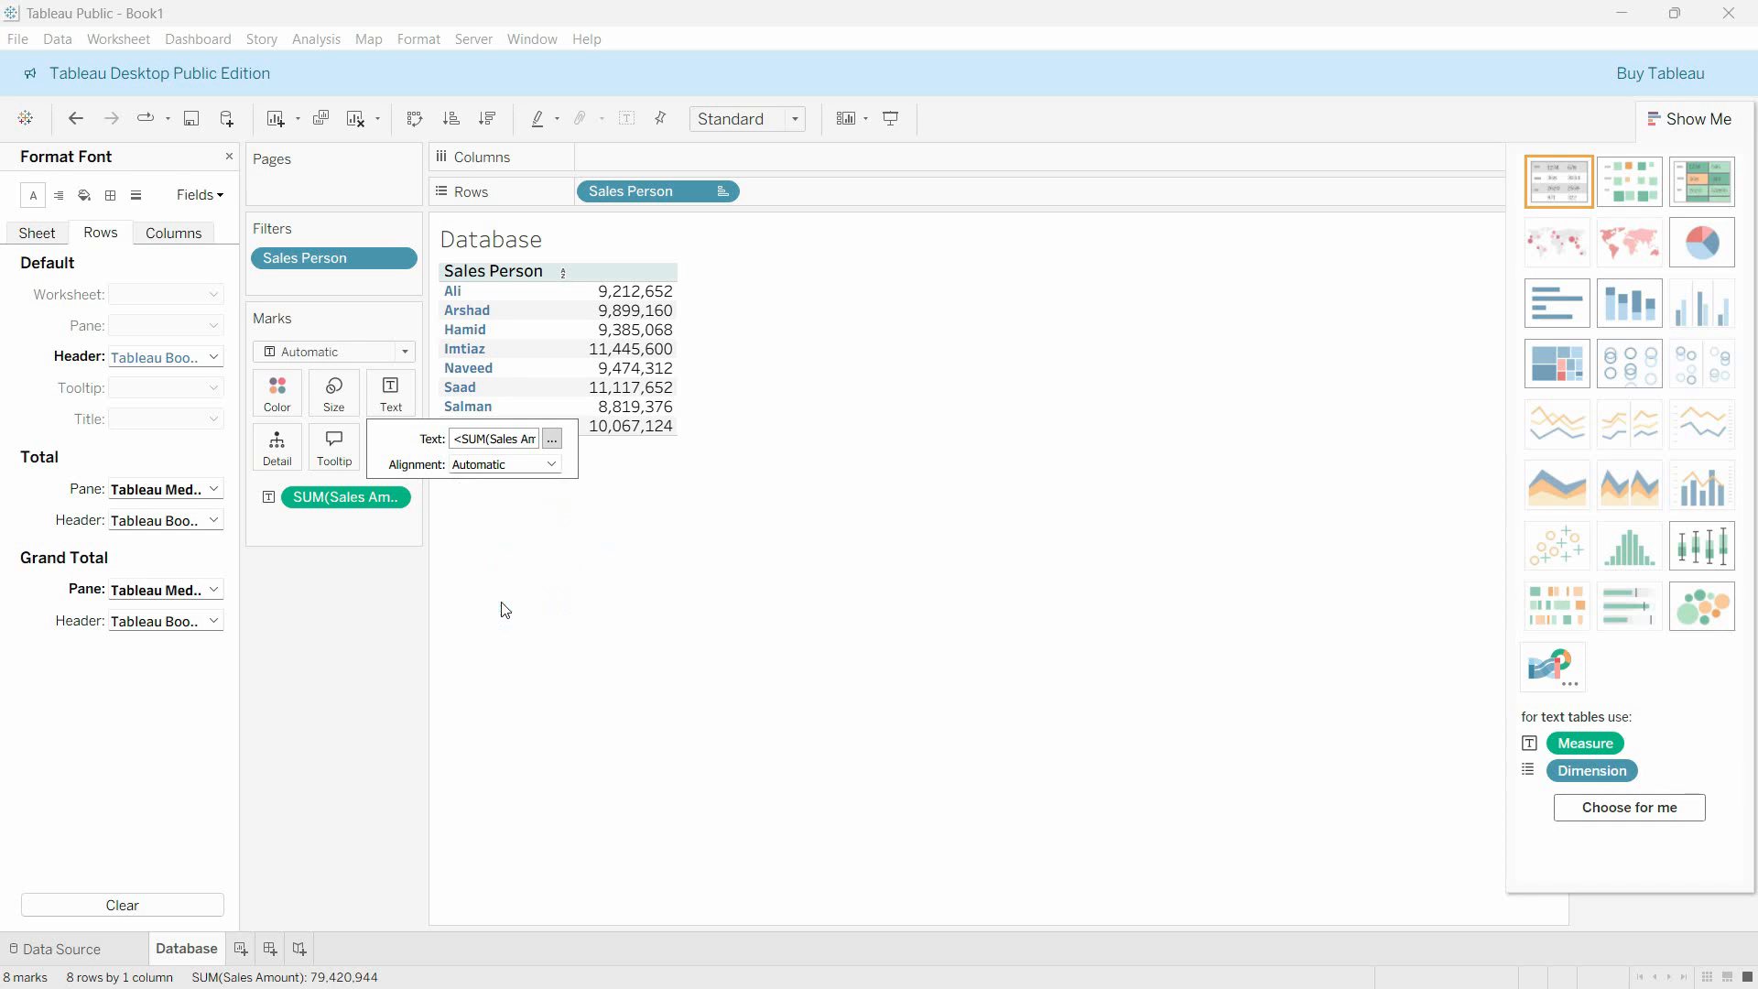
{"action": "left_click", "coordinate": [499, 467]}
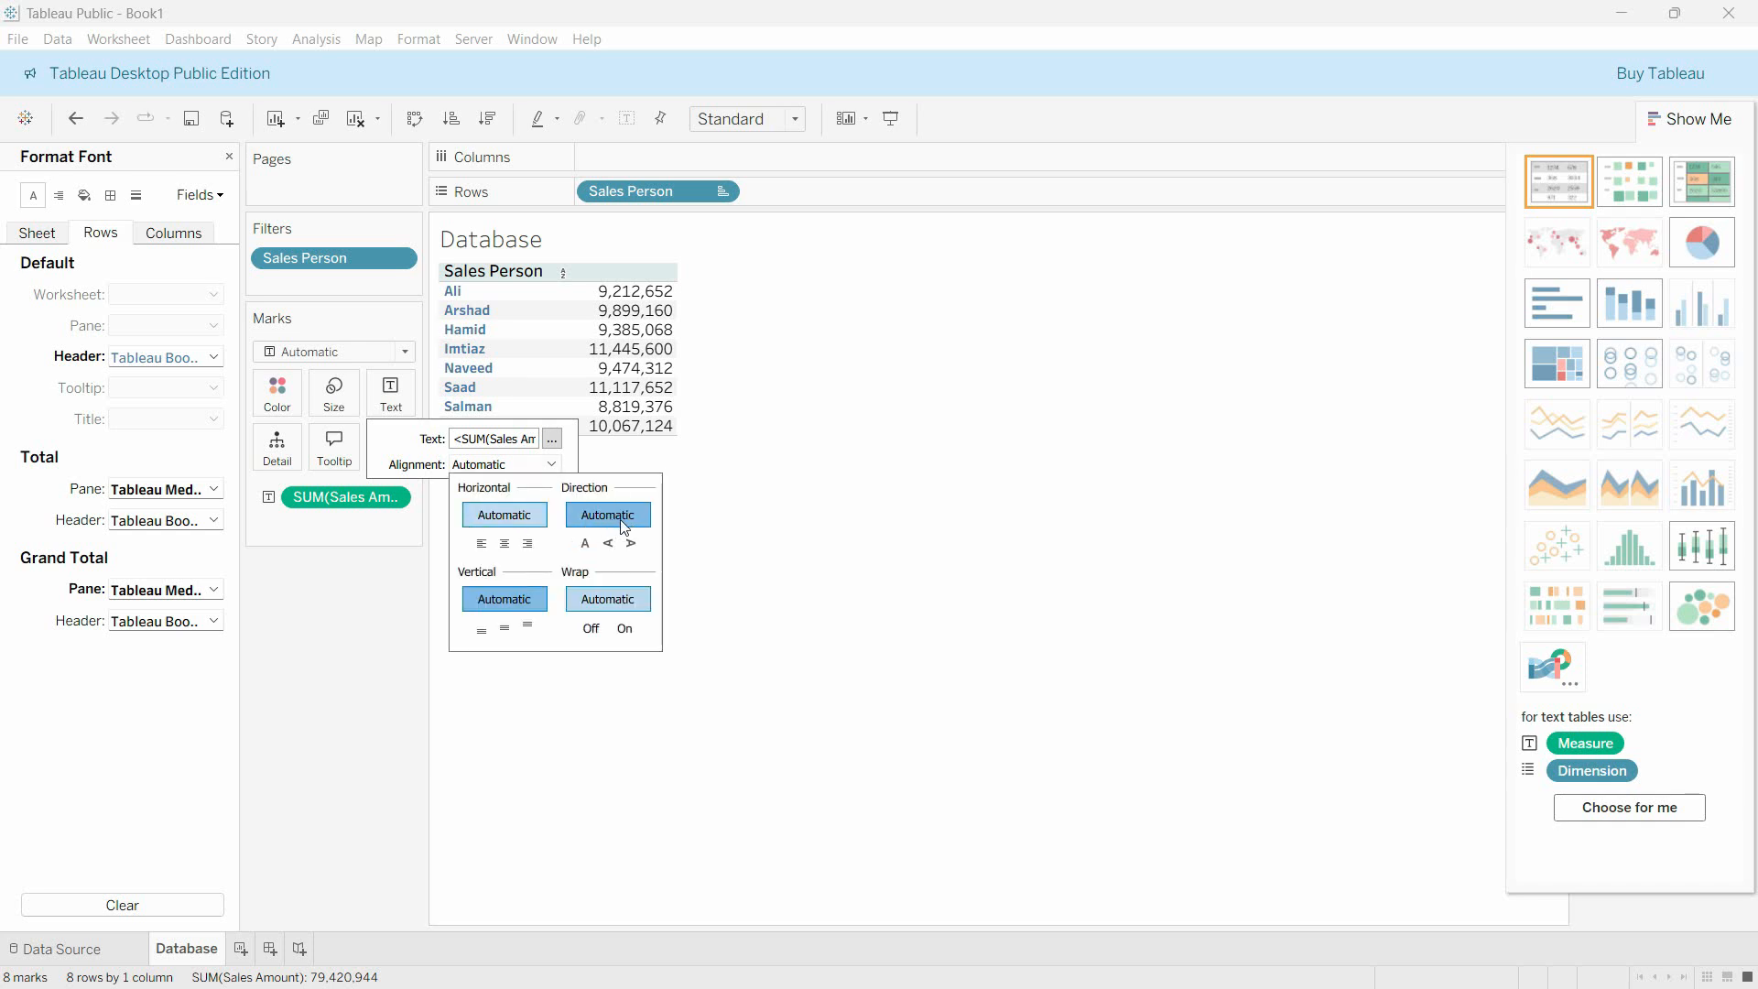
{"action": "left_click", "coordinate": [623, 629]}
{"action": "left_click", "coordinate": [636, 588]}
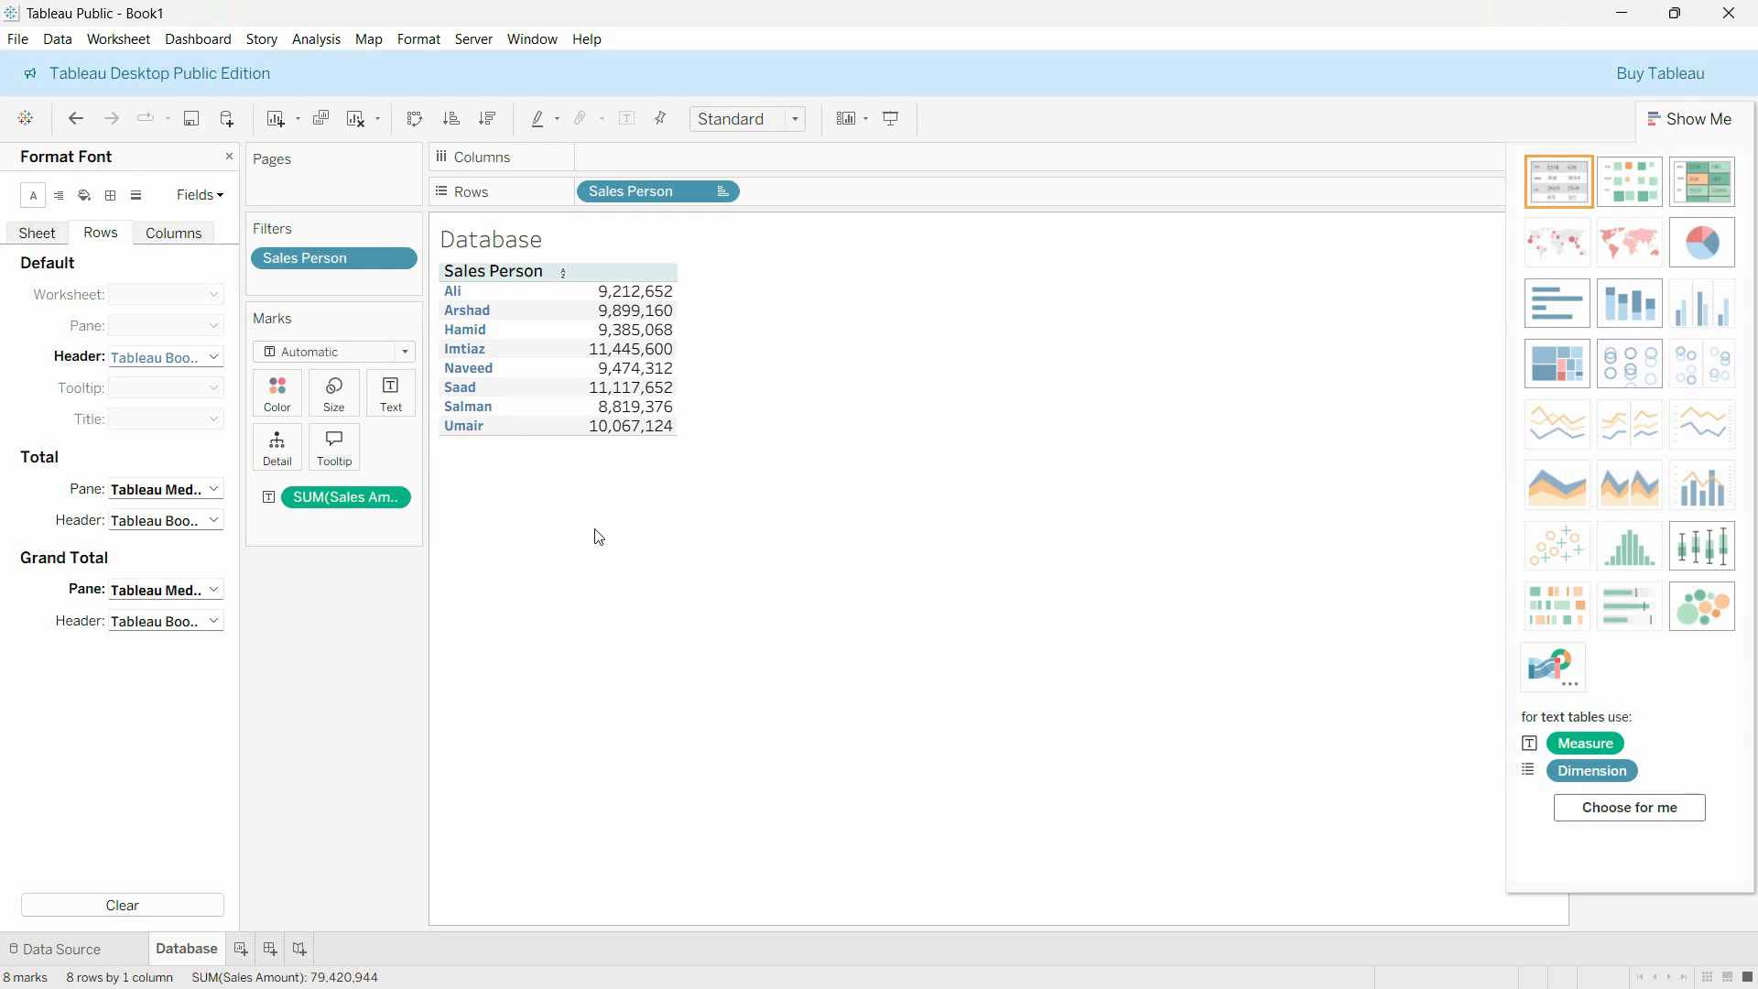
Step: Return to the font formatting options for the whole sheet
{"action": "left_click", "coordinate": [37, 235]}
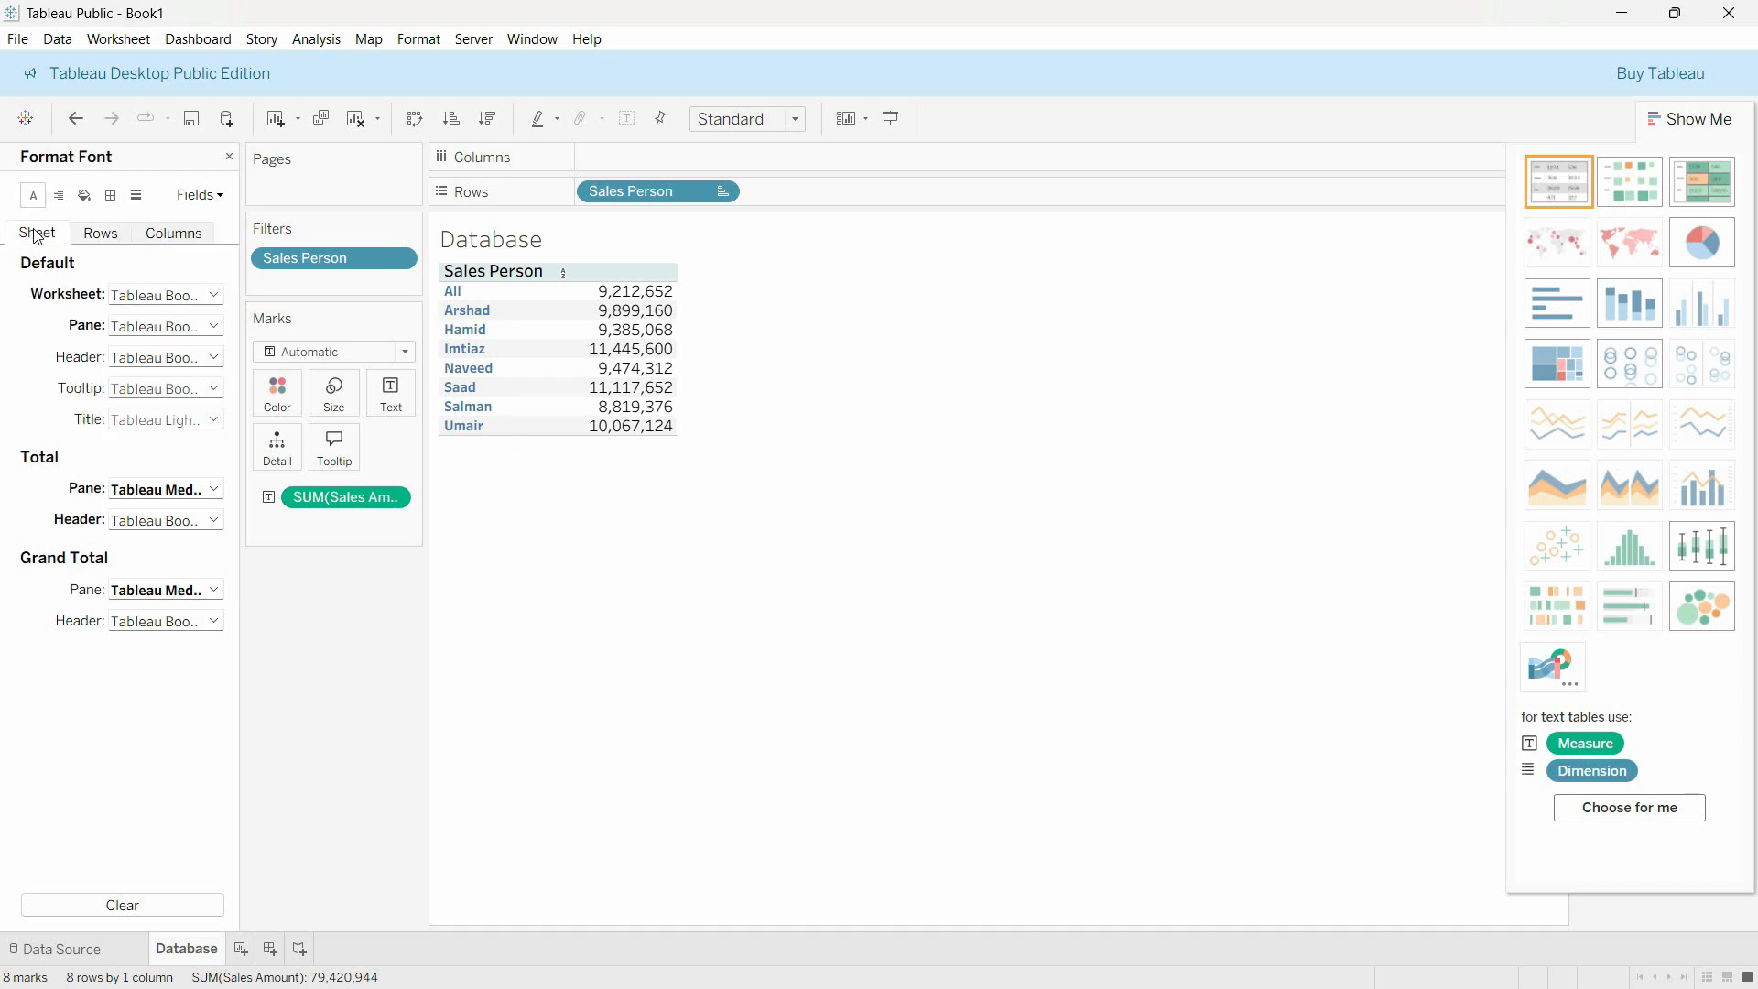